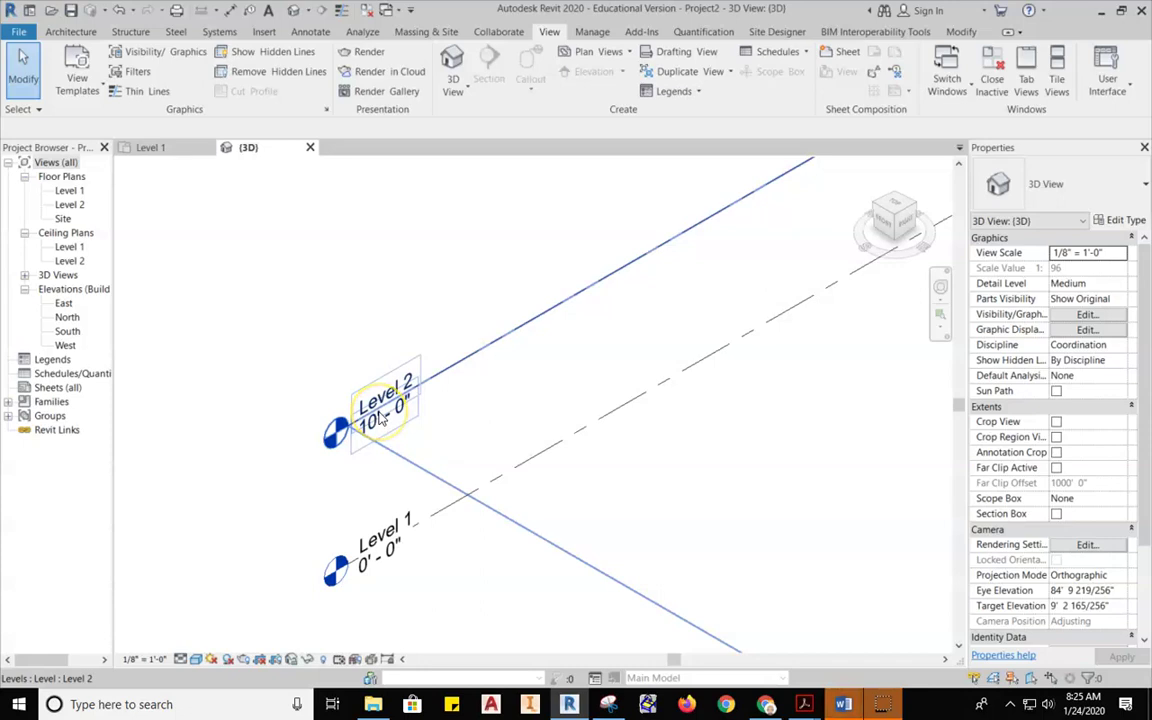
Examine the constraint properties of the rightmost masonry box's front wall, viewed from nearly straight ahead, with enough width to read them
{"action": "middle_click_drag", "start_coordinate": [823, 450], "coordinate": [540, 411]}
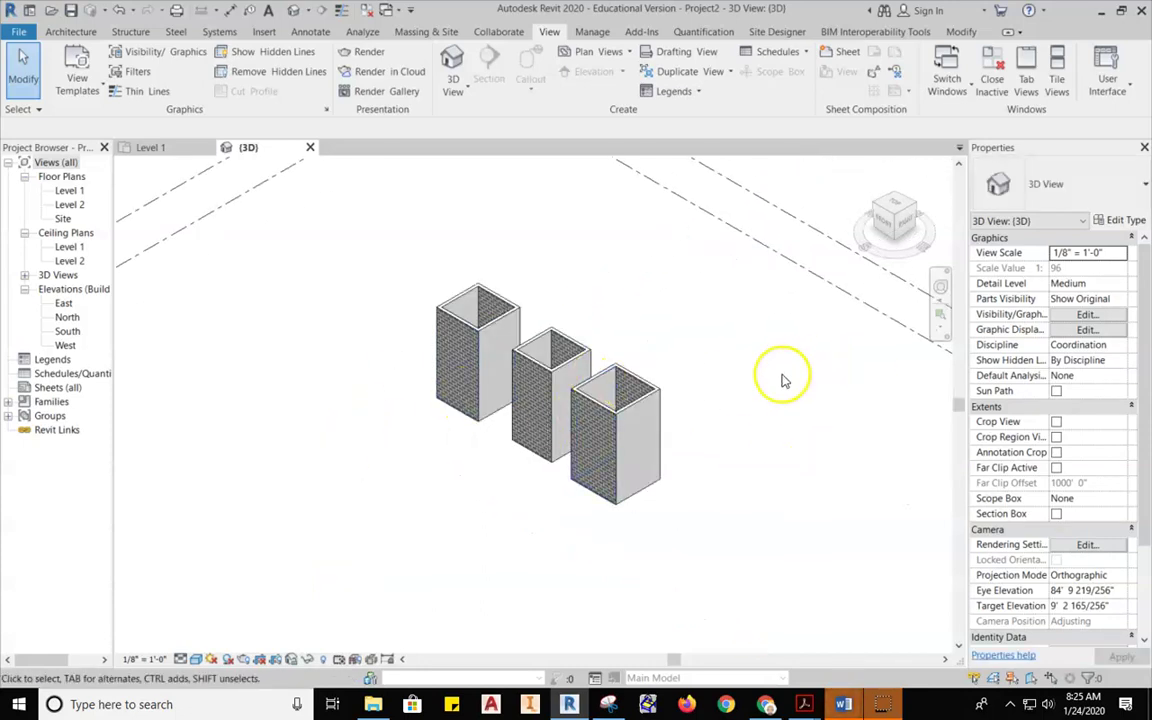
{"action": "left_click", "coordinate": [938, 285]}
{"action": "left_click_drag", "start_coordinate": [686, 393], "coordinate": [745, 348]}
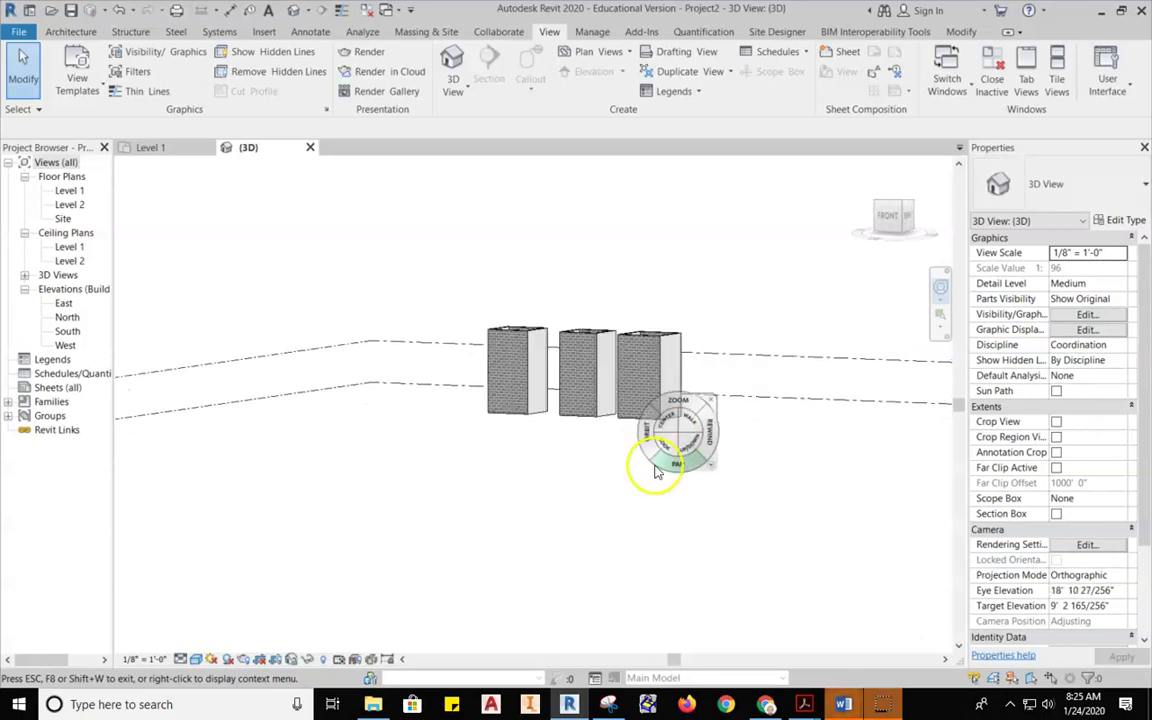
{"action": "key", "text": "Escape"}
{"action": "left_click", "coordinate": [645, 382]}
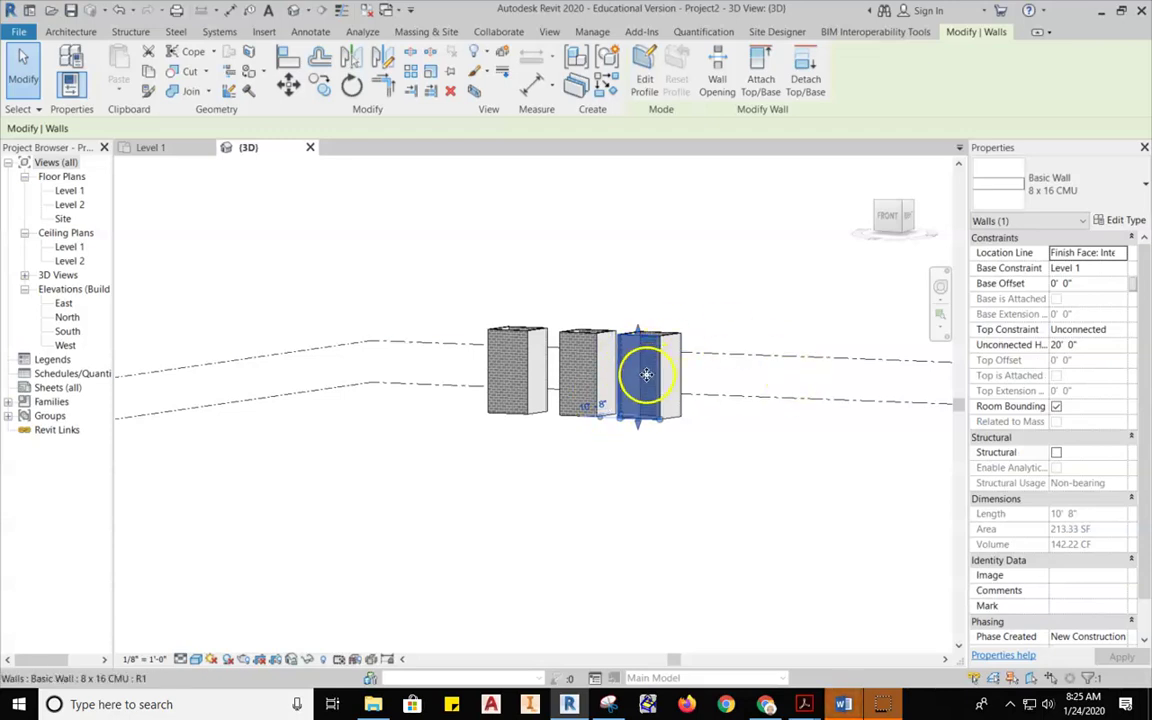
{"action": "scroll", "coordinate": [646, 376], "scroll_direction": "up", "scroll_amount": 3}
{"action": "scroll", "coordinate": [650, 360], "scroll_direction": "up", "scroll_amount": 2}
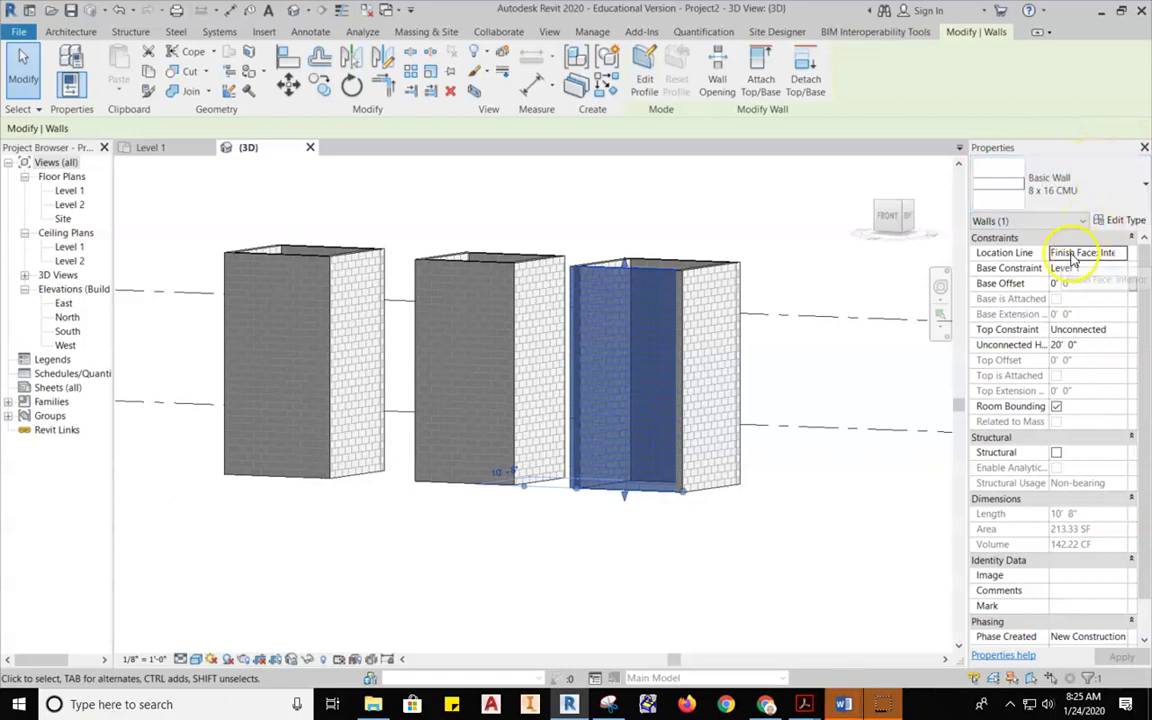
{"action": "left_click_drag", "start_coordinate": [964, 263], "coordinate": [907, 263]}
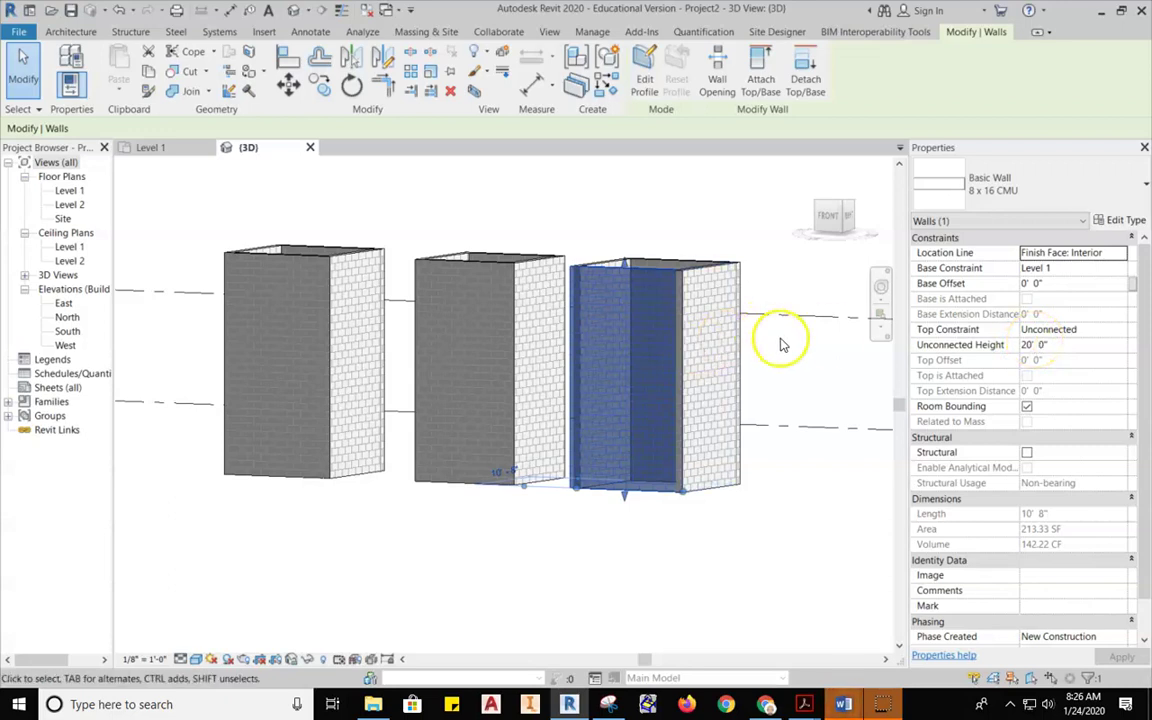
Examine the Level 1 and Level 2 markers and compare their elevations with the heights of the three boxes
{"action": "scroll", "coordinate": [784, 342], "scroll_direction": "down", "scroll_amount": 4}
{"action": "scroll", "coordinate": [784, 345], "scroll_direction": "down", "scroll_amount": 2}
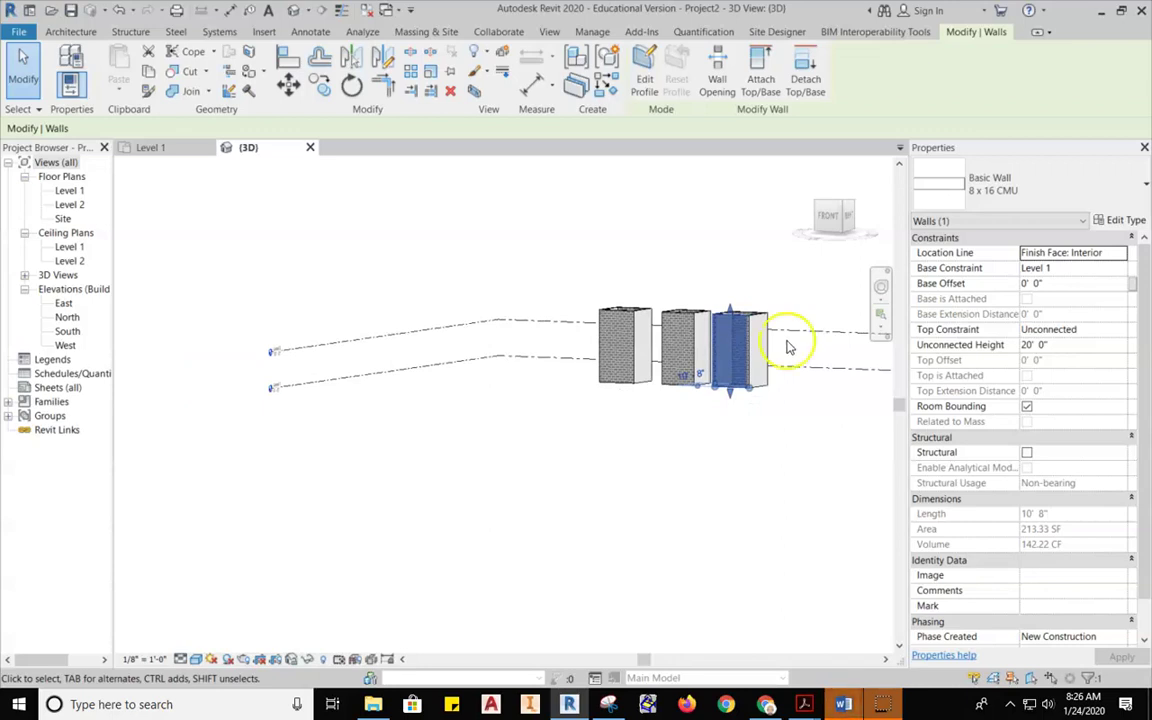
{"action": "scroll", "coordinate": [295, 350], "scroll_direction": "up", "scroll_amount": 4}
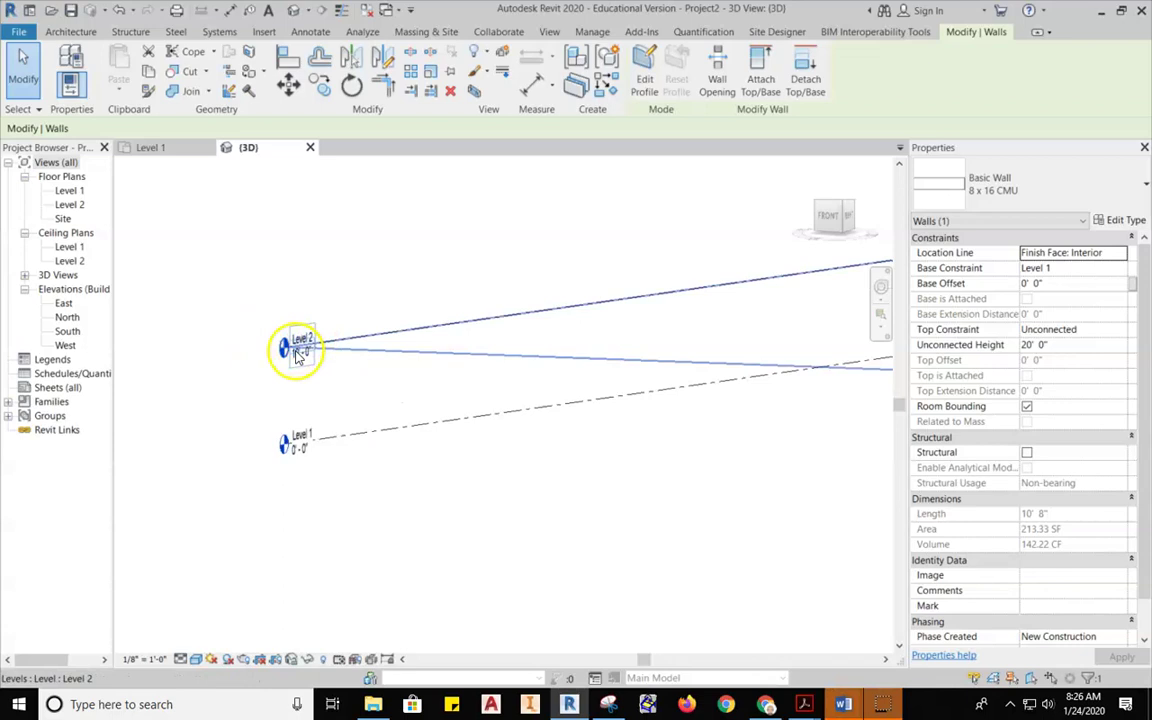
{"action": "scroll", "coordinate": [300, 345], "scroll_direction": "down", "scroll_amount": 3}
{"action": "scroll", "coordinate": [890, 372], "scroll_direction": "up", "scroll_amount": 2}
{"action": "middle_click_drag", "start_coordinate": [746, 368], "coordinate": [674, 370]}
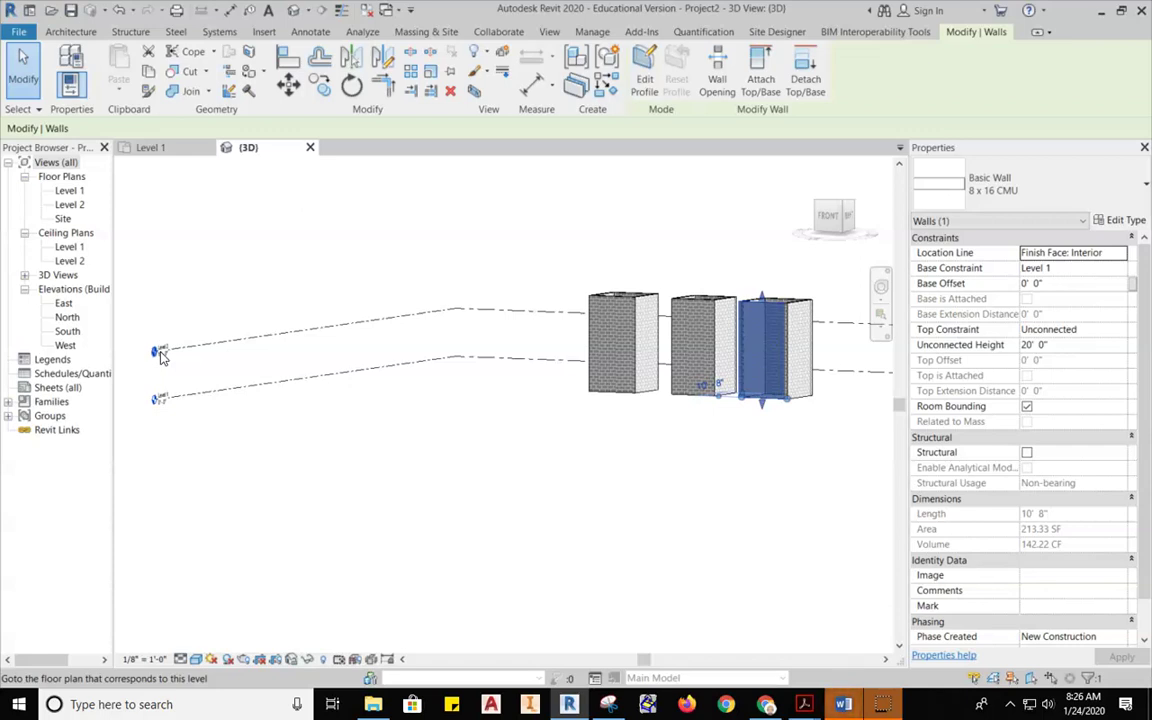
{"action": "left_click", "coordinate": [790, 505]}
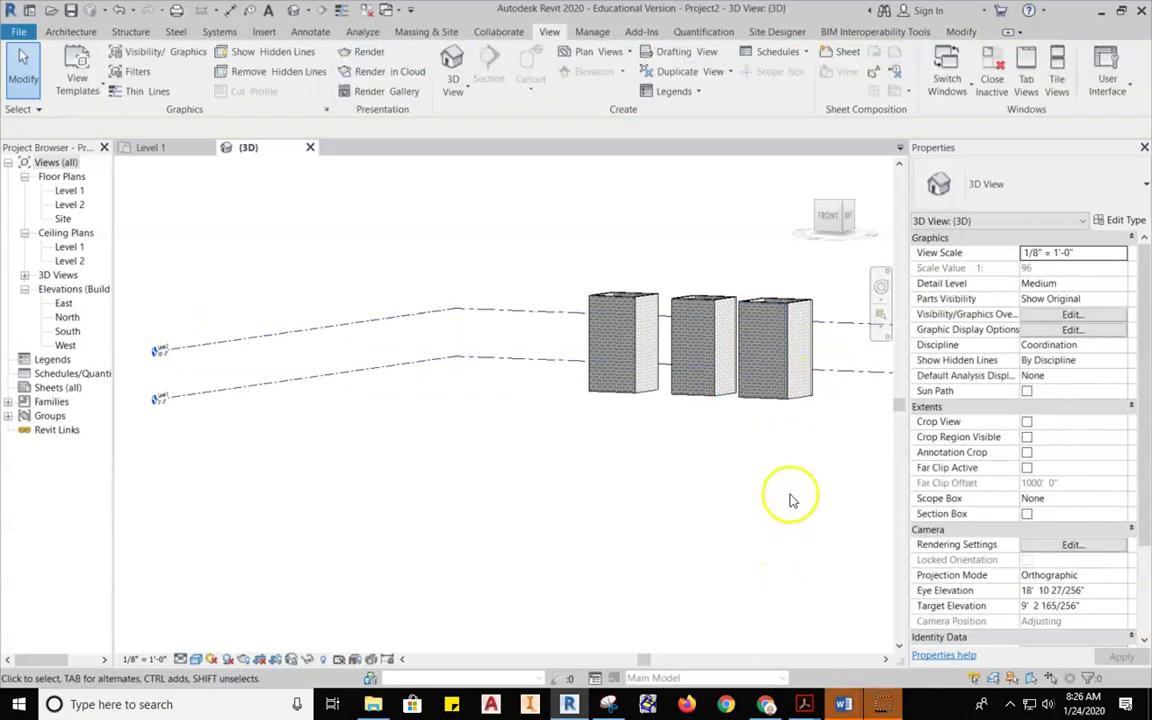
{"action": "middle_click_drag", "start_coordinate": [800, 490], "coordinate": [712, 478]}
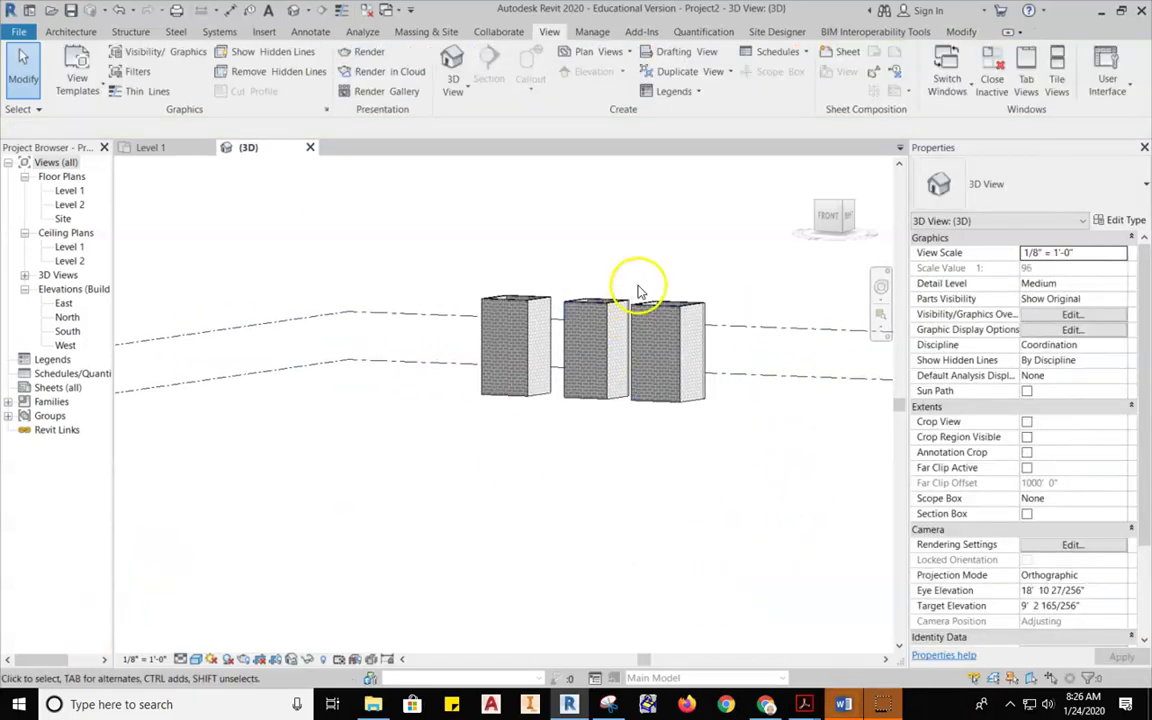
Set the top constraint of the rightmost box's front wall to "Up to level: Level 2"
{"action": "left_click", "coordinate": [658, 334]}
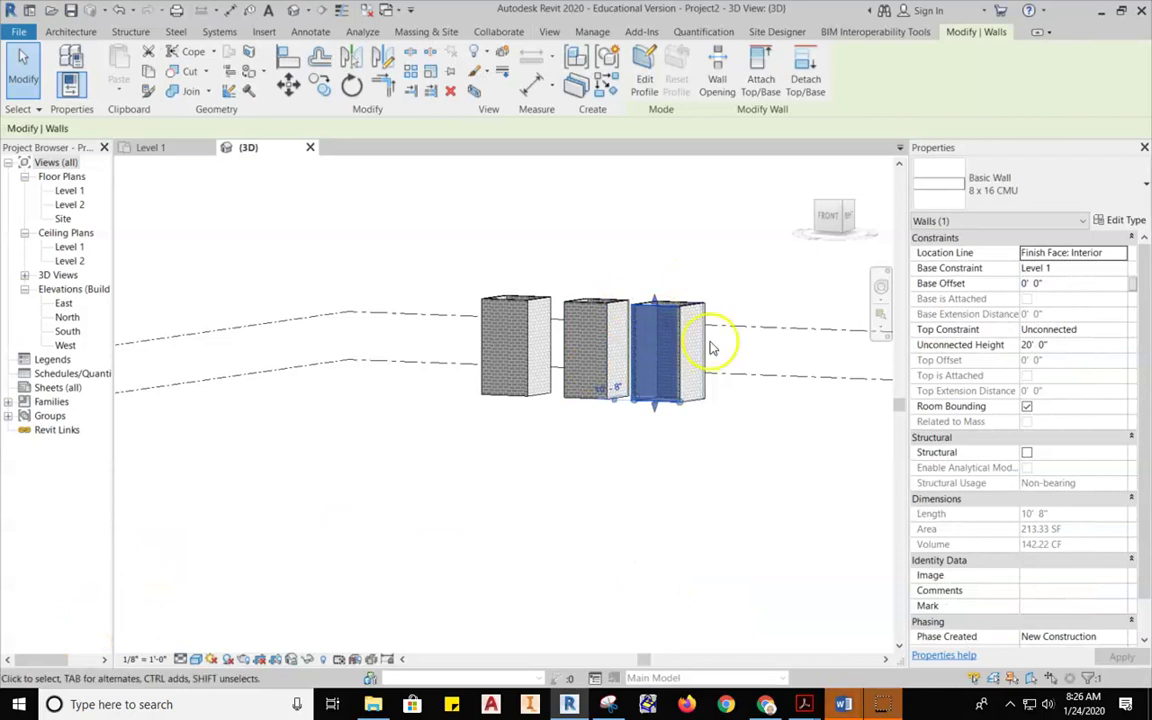
{"action": "left_click", "coordinate": [1100, 330]}
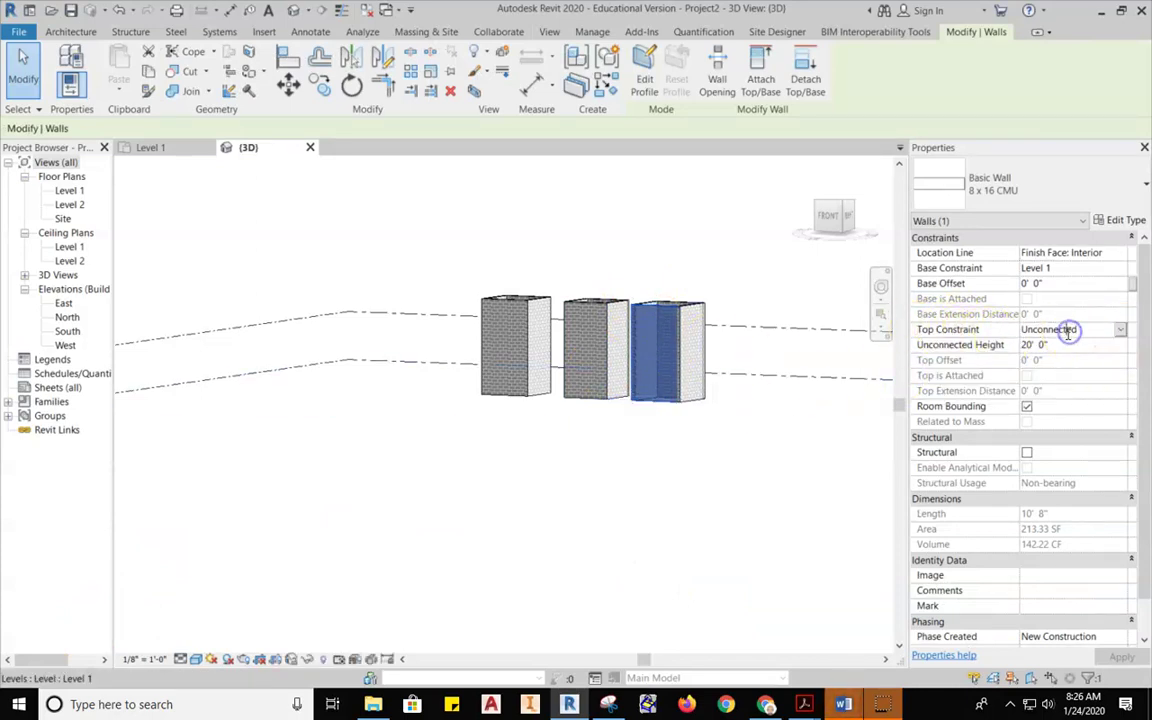
{"action": "left_click", "coordinate": [1121, 331]}
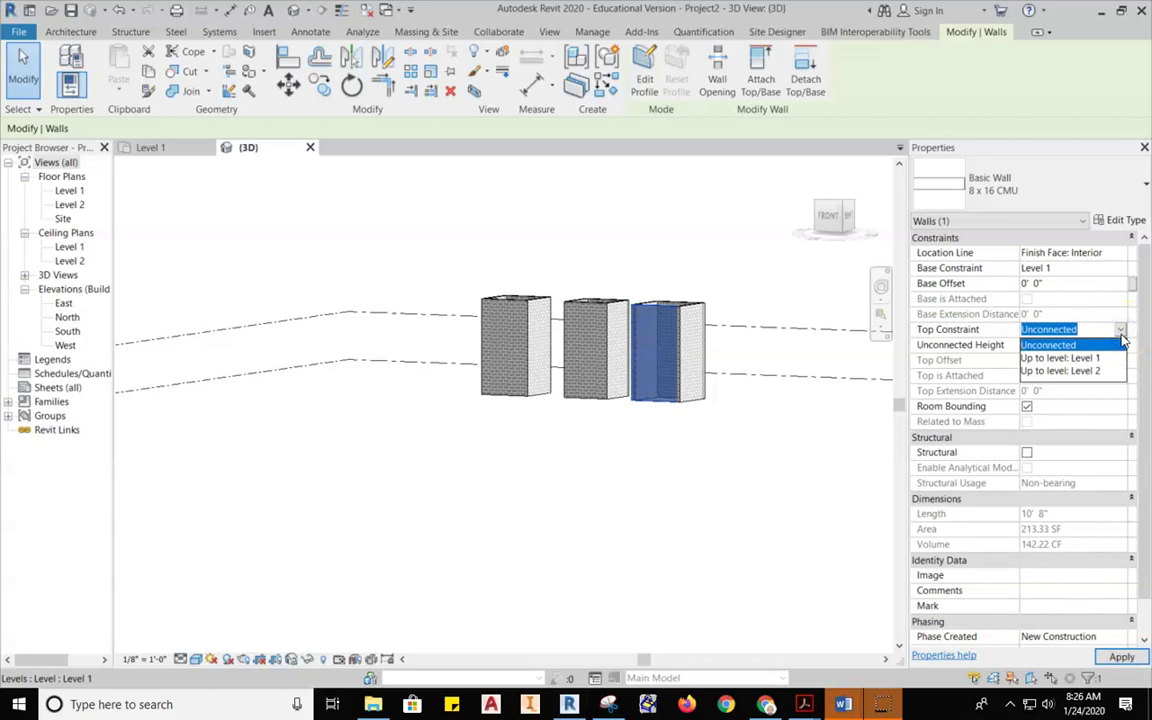
{"action": "left_click", "coordinate": [1080, 372]}
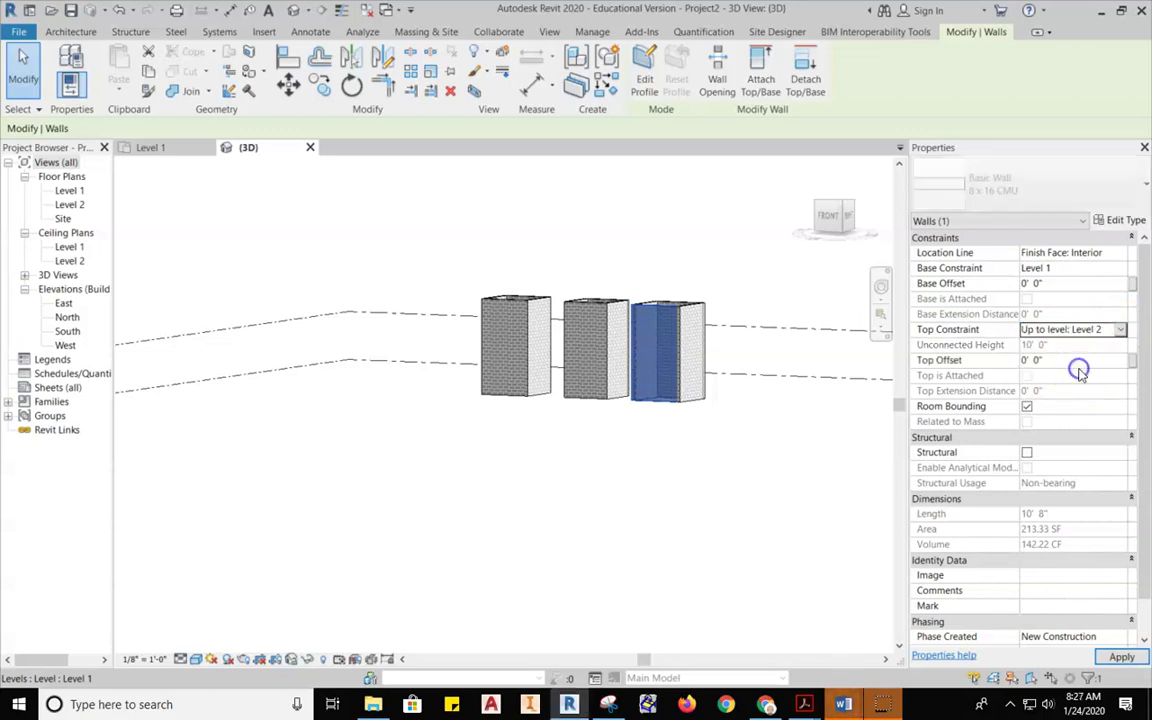
{"action": "left_click", "coordinate": [1121, 657]}
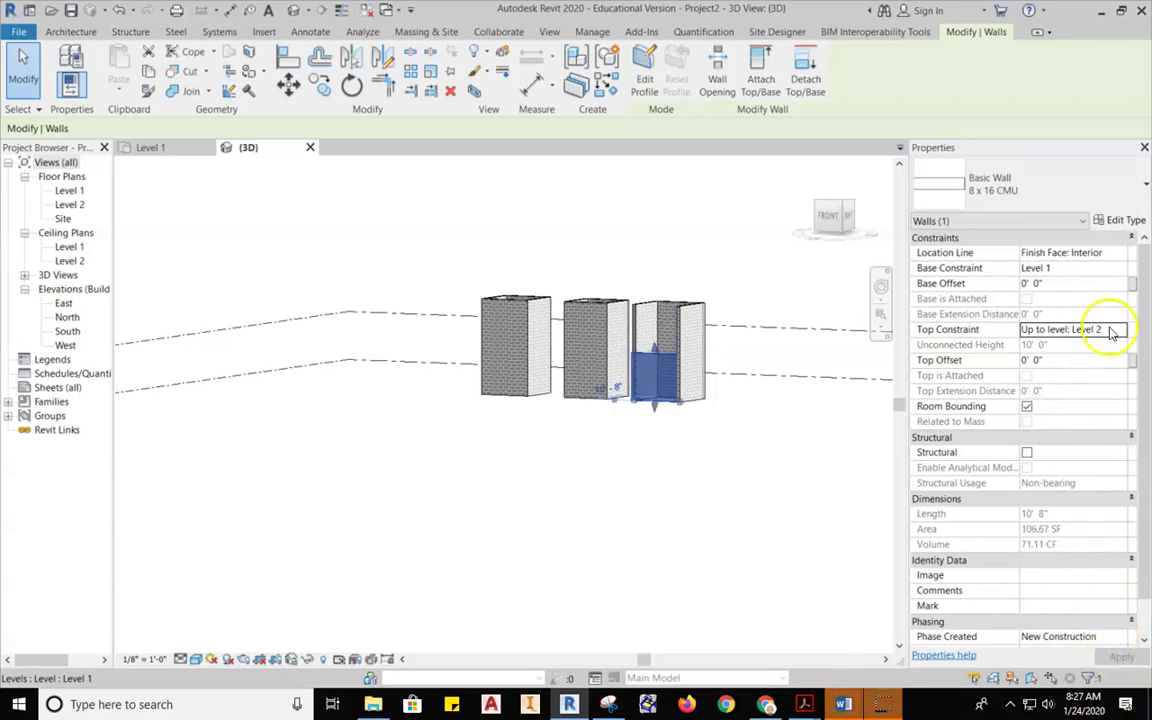
{"action": "left_click", "coordinate": [733, 492]}
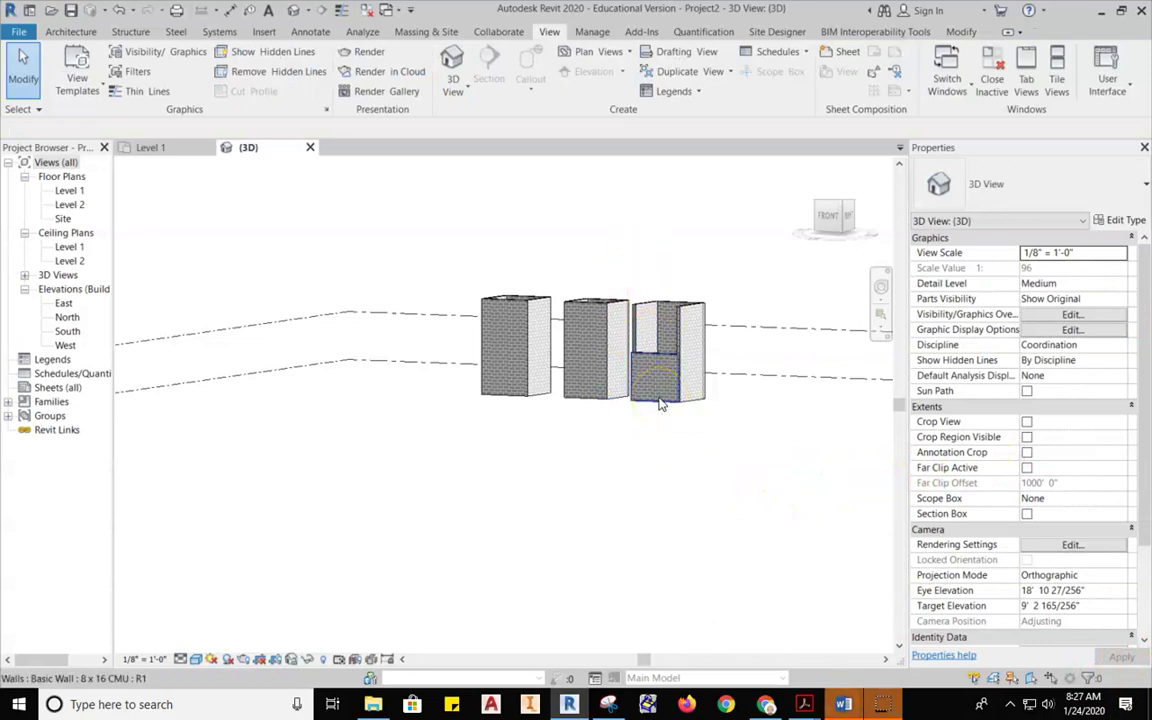
Inspect the rightmost box's front wall up close and check the constraints of its adjoining side wall
{"action": "scroll", "coordinate": [656, 360], "scroll_direction": "up", "scroll_amount": 5}
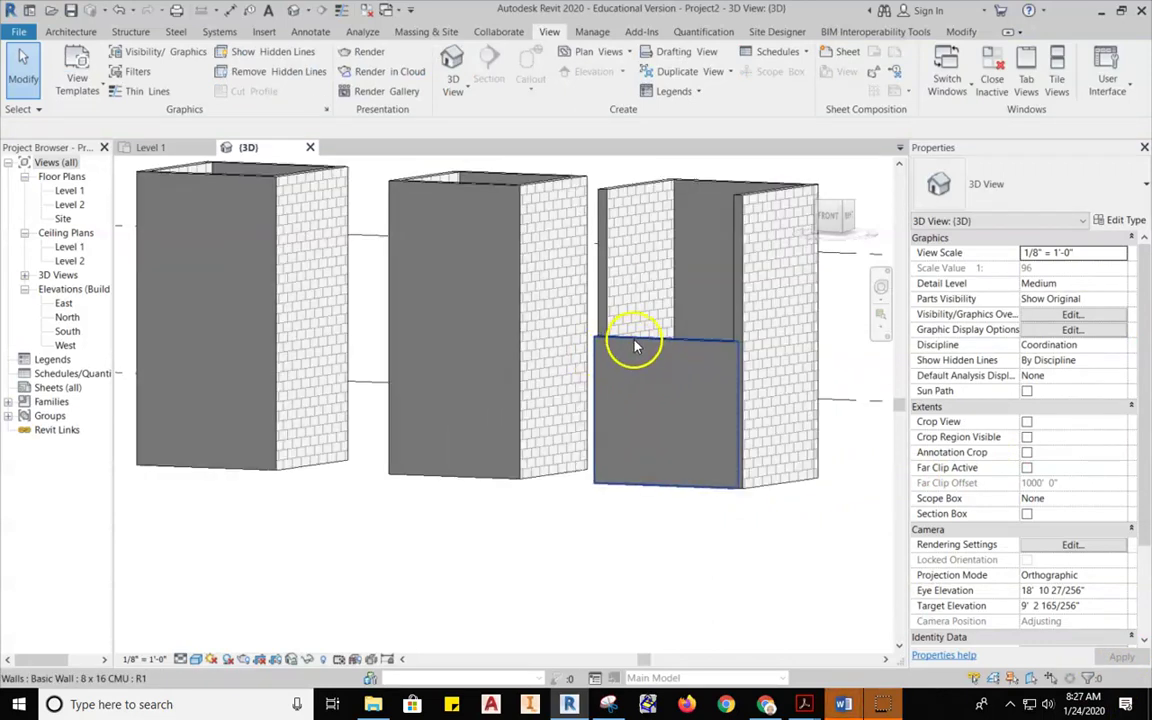
{"action": "scroll", "coordinate": [665, 353], "scroll_direction": "down", "scroll_amount": 4}
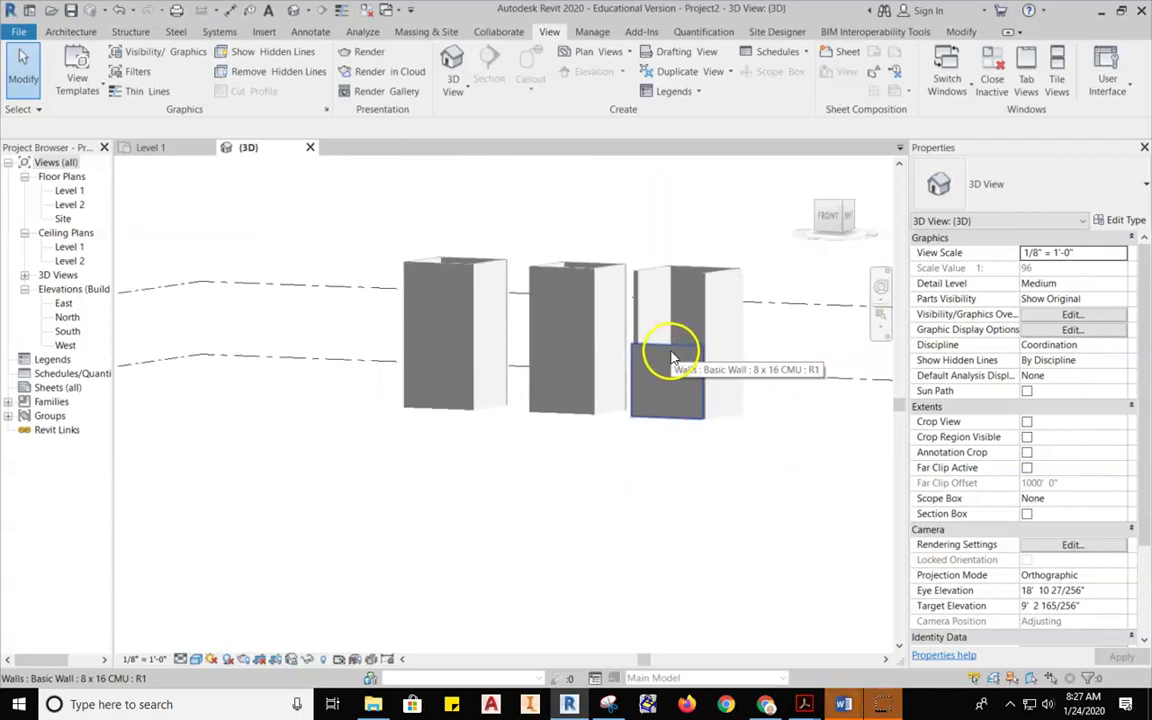
{"action": "scroll", "coordinate": [672, 360], "scroll_direction": "down", "scroll_amount": 1}
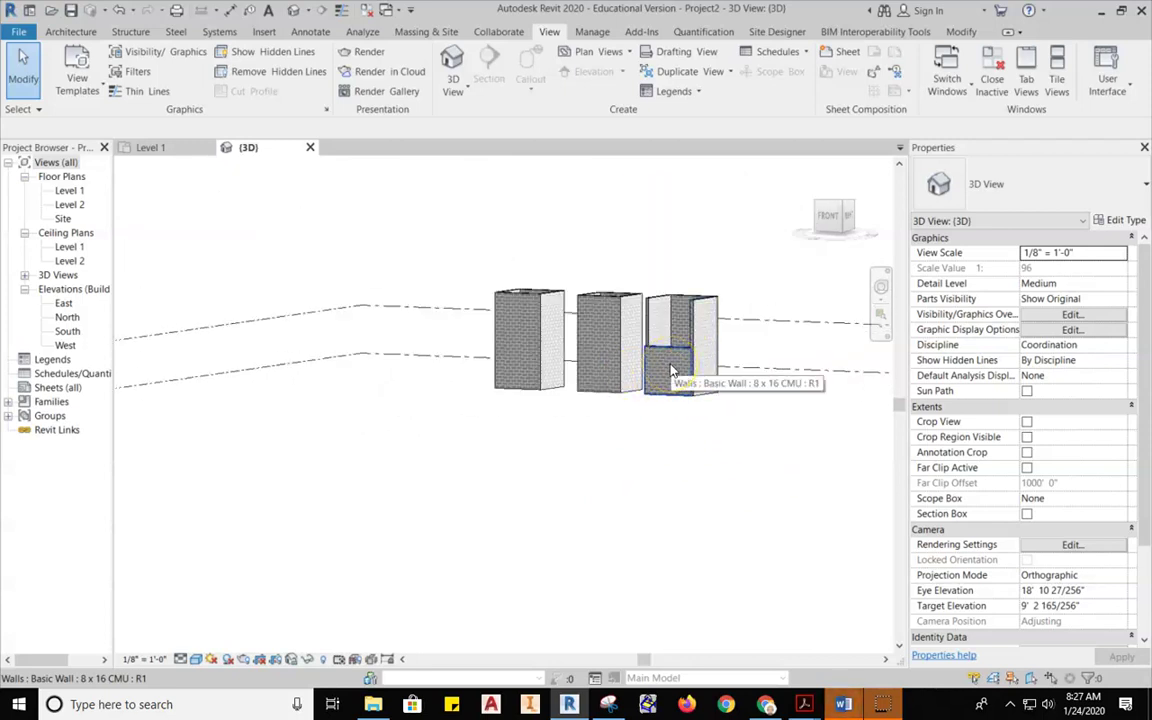
{"action": "left_click", "coordinate": [829, 219]}
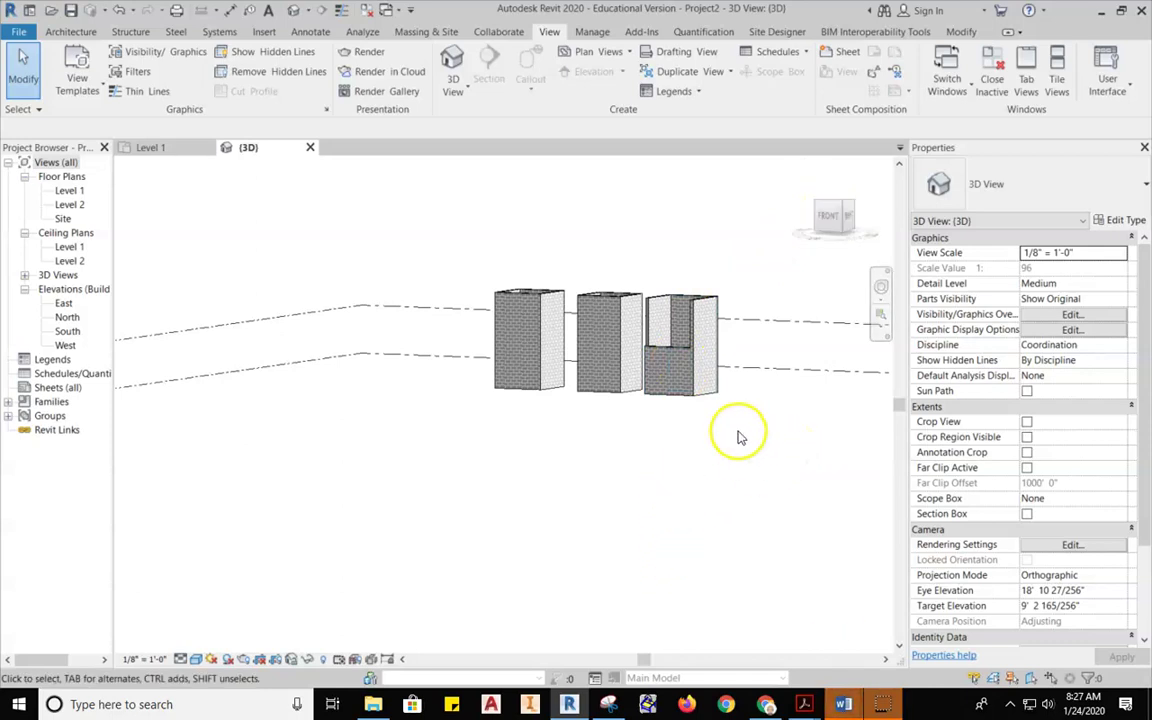
{"action": "left_click", "coordinate": [700, 318]}
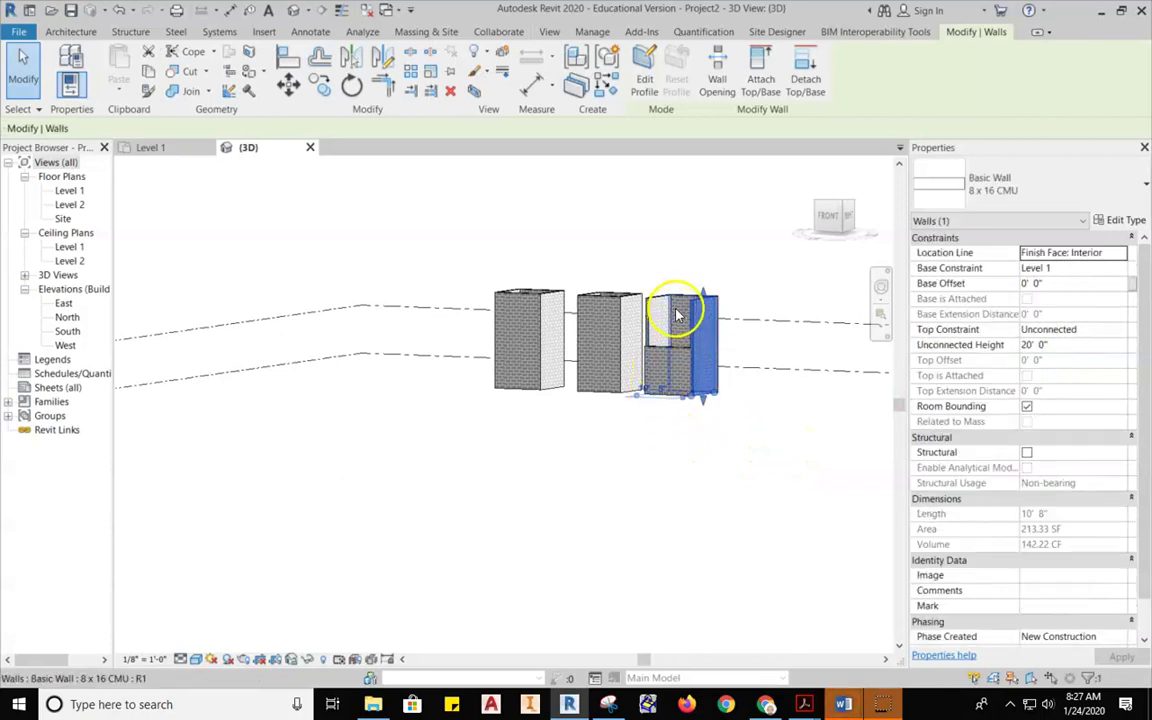
{"action": "left_click", "coordinate": [705, 321]}
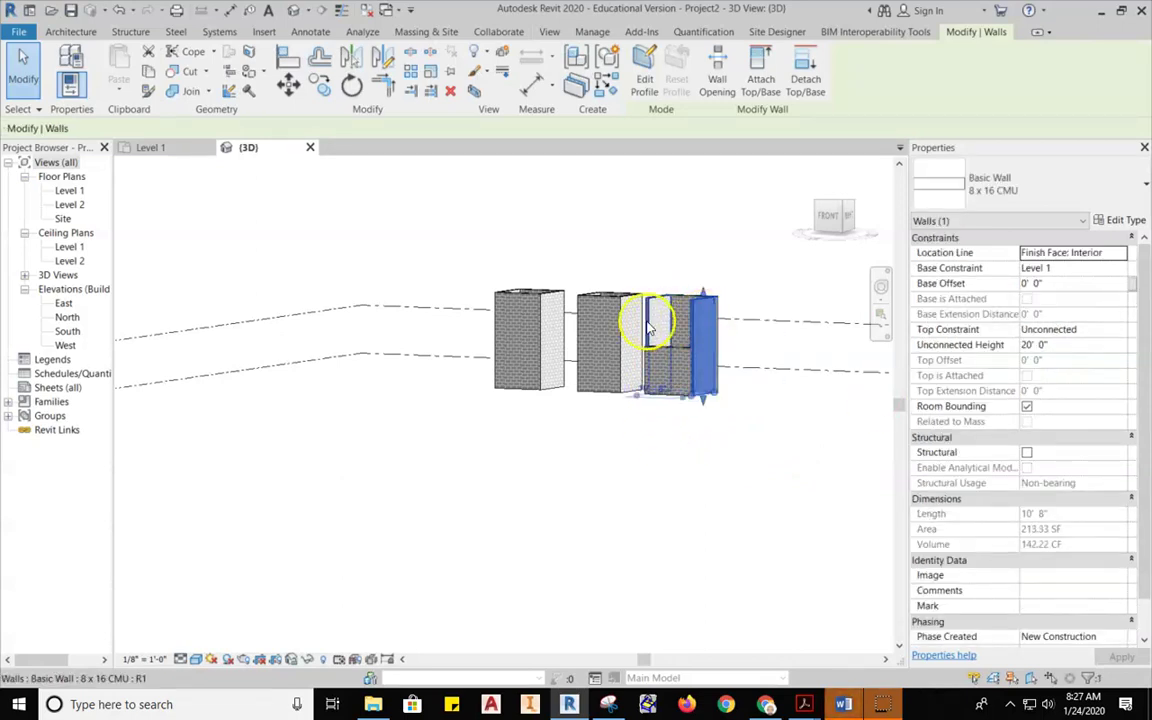
{"action": "left_click", "coordinate": [687, 492]}
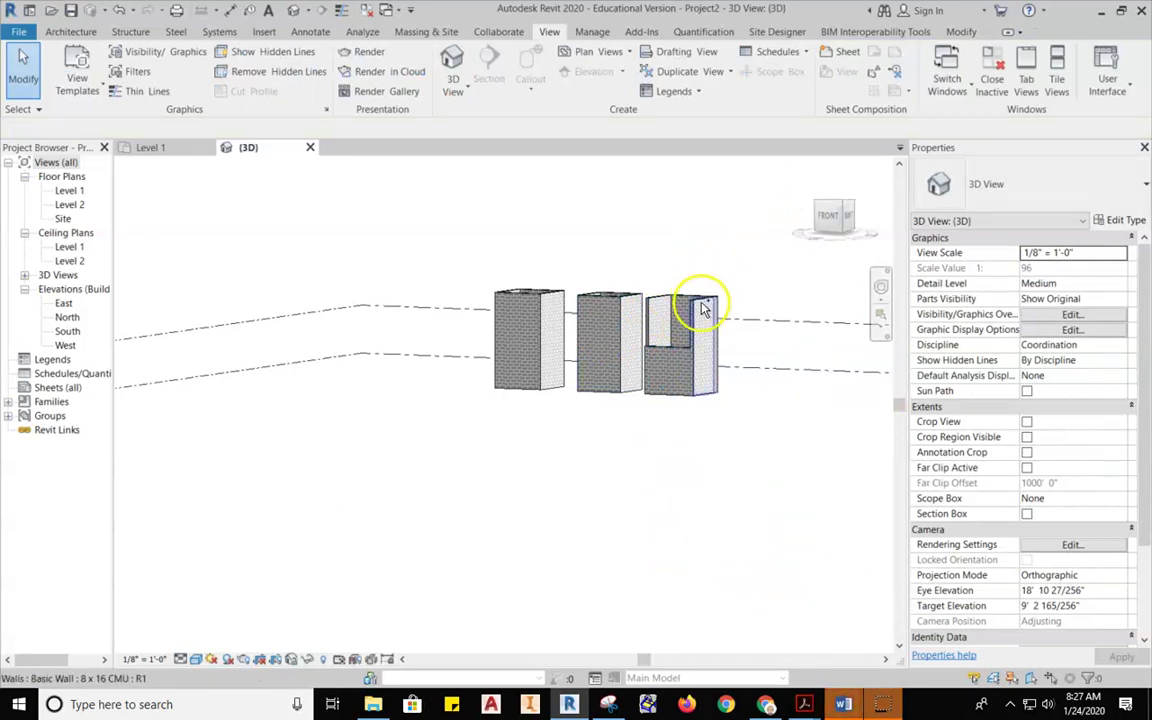
Select the other three walls of the rightmost box together and set their top constraint to "Up to level: Level 2"
{"action": "left_click", "coordinate": [738, 258]}
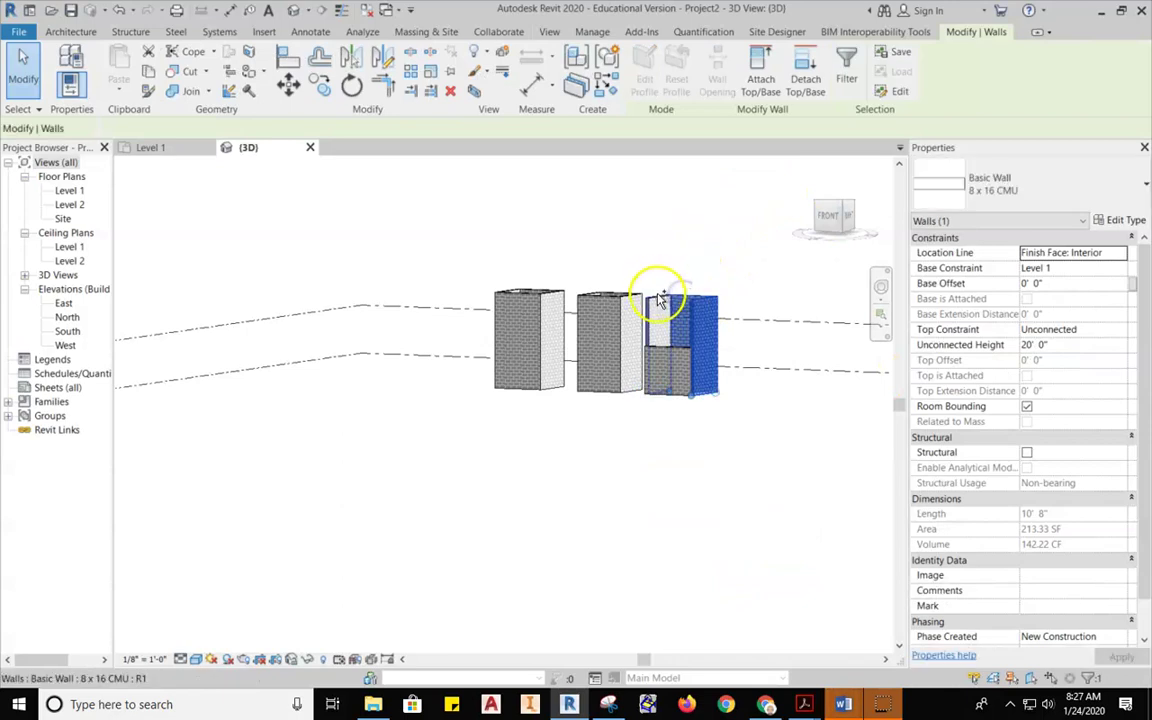
{"action": "left_click", "coordinate": [656, 296], "text": "ctrl"}
{"action": "scroll", "coordinate": [689, 309], "scroll_direction": "down", "scroll_amount": 2}
{"action": "scroll", "coordinate": [697, 313], "scroll_direction": "up", "scroll_amount": 5}
{"action": "scroll", "coordinate": [770, 311], "scroll_direction": "up", "scroll_amount": 2}
{"action": "scroll", "coordinate": [845, 390], "scroll_direction": "down", "scroll_amount": 3}
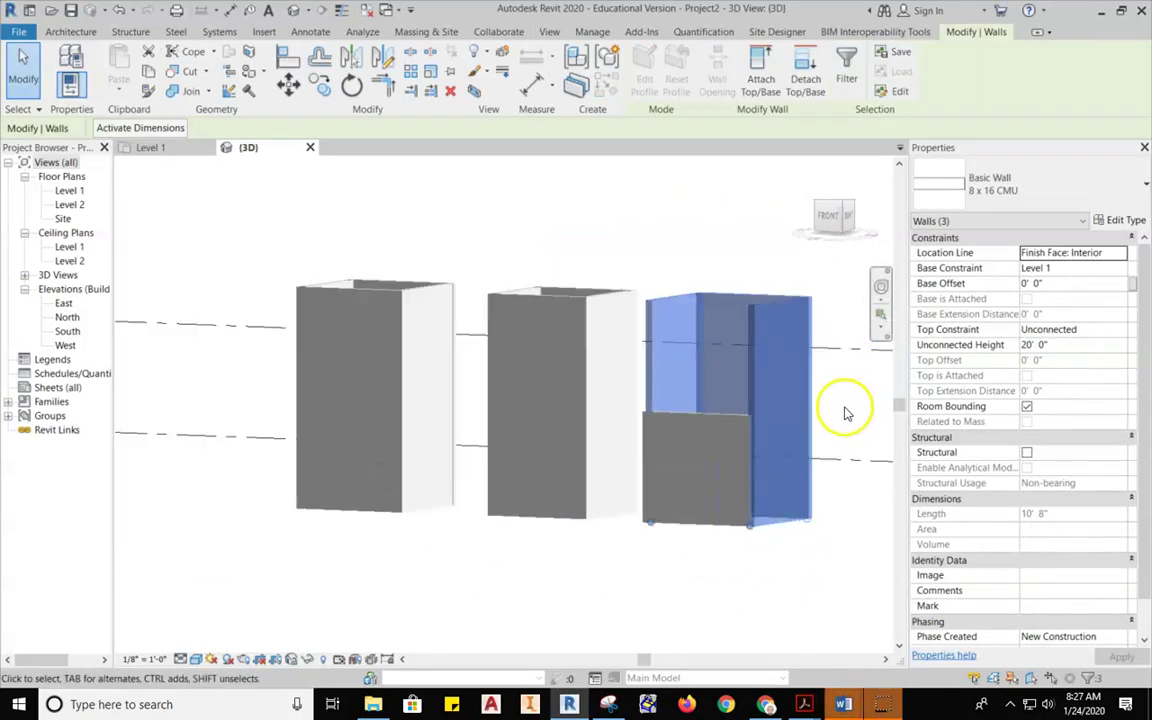
{"action": "middle_click_drag", "start_coordinate": [845, 415], "coordinate": [732, 400]}
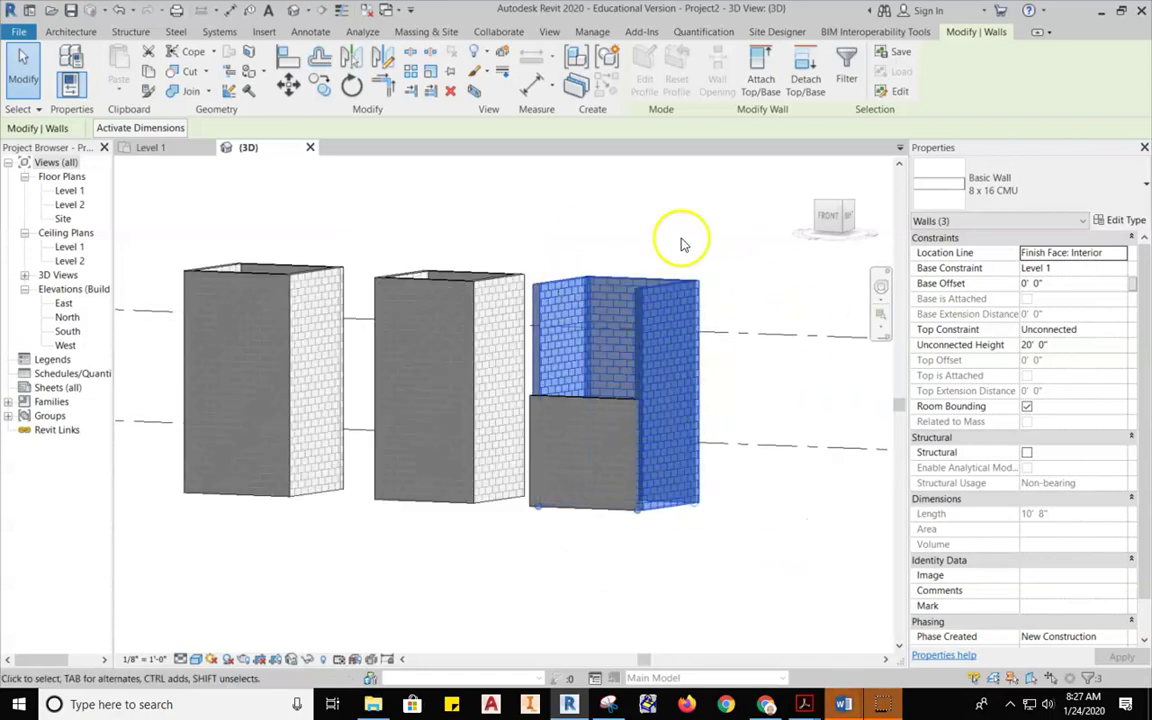
{"action": "left_click", "coordinate": [1110, 329]}
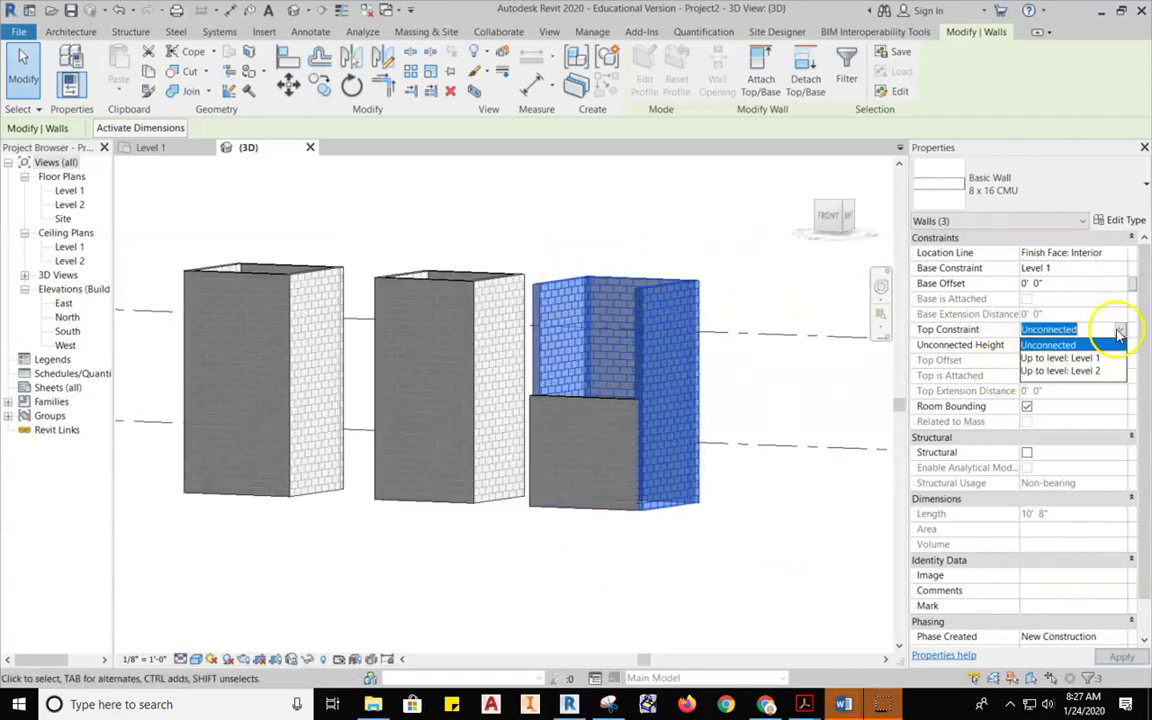
{"action": "left_click", "coordinate": [1075, 372]}
{"action": "left_click", "coordinate": [528, 530]}
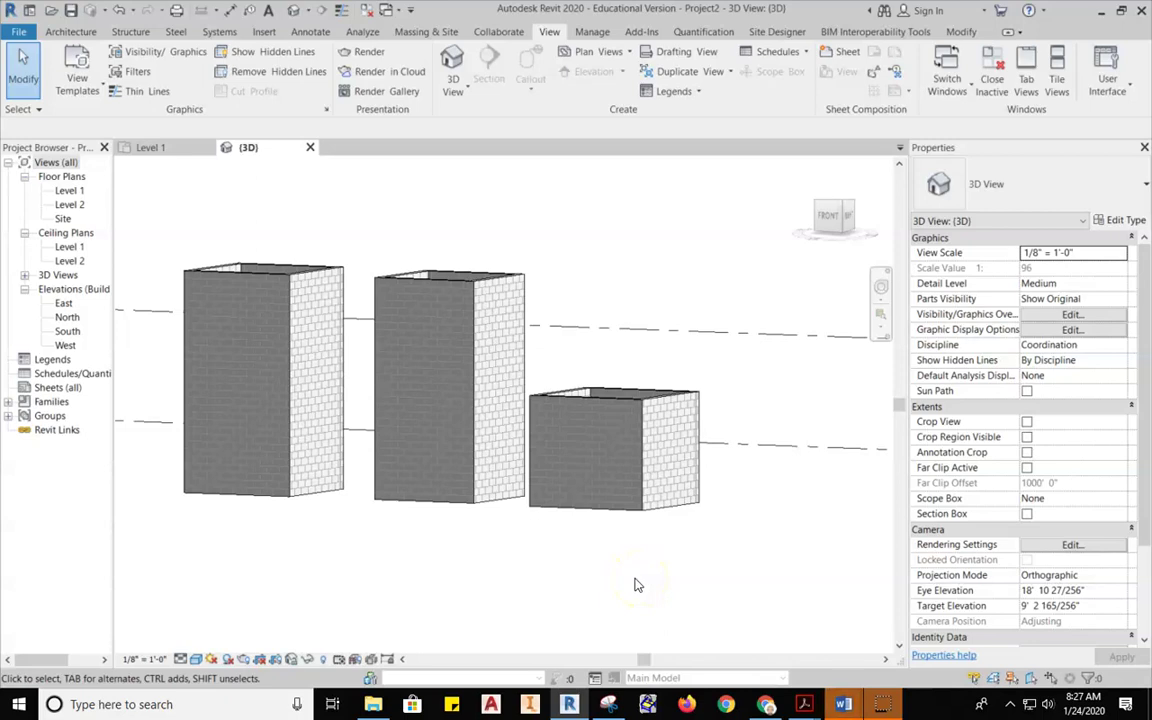
{"action": "middle_click_drag", "start_coordinate": [488, 591], "coordinate": [538, 580]}
{"action": "left_click_drag", "start_coordinate": [659, 183], "coordinate": [200, 287]}
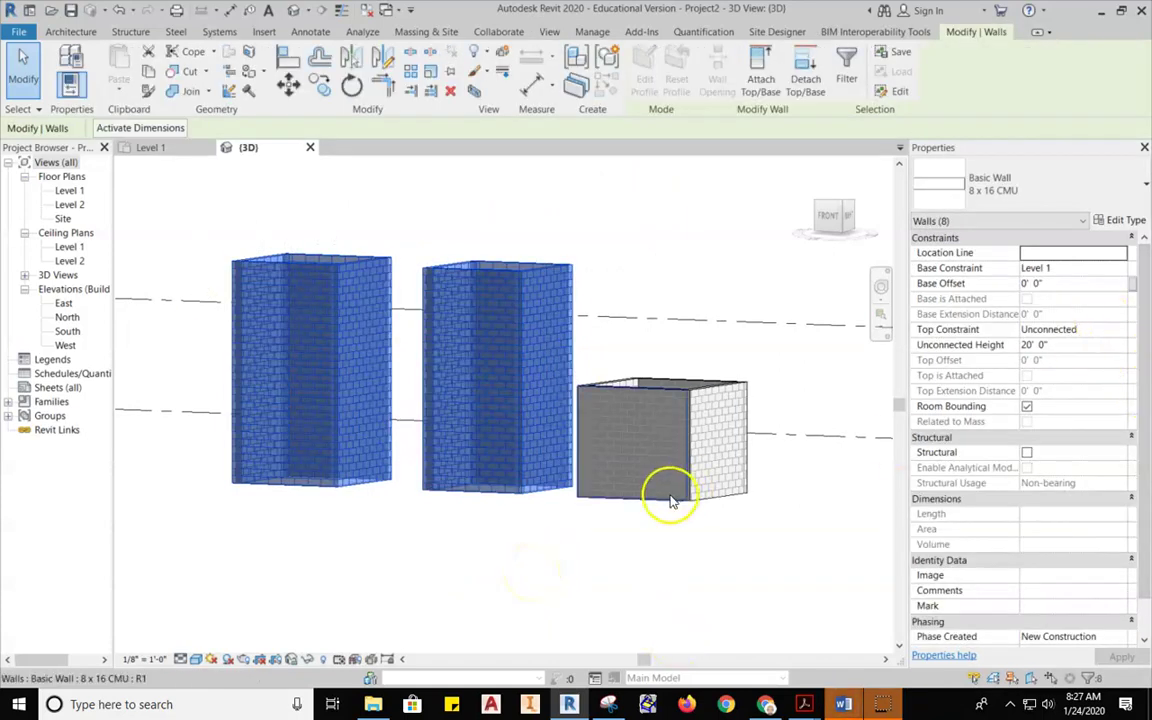
{"action": "left_click", "coordinate": [642, 552]}
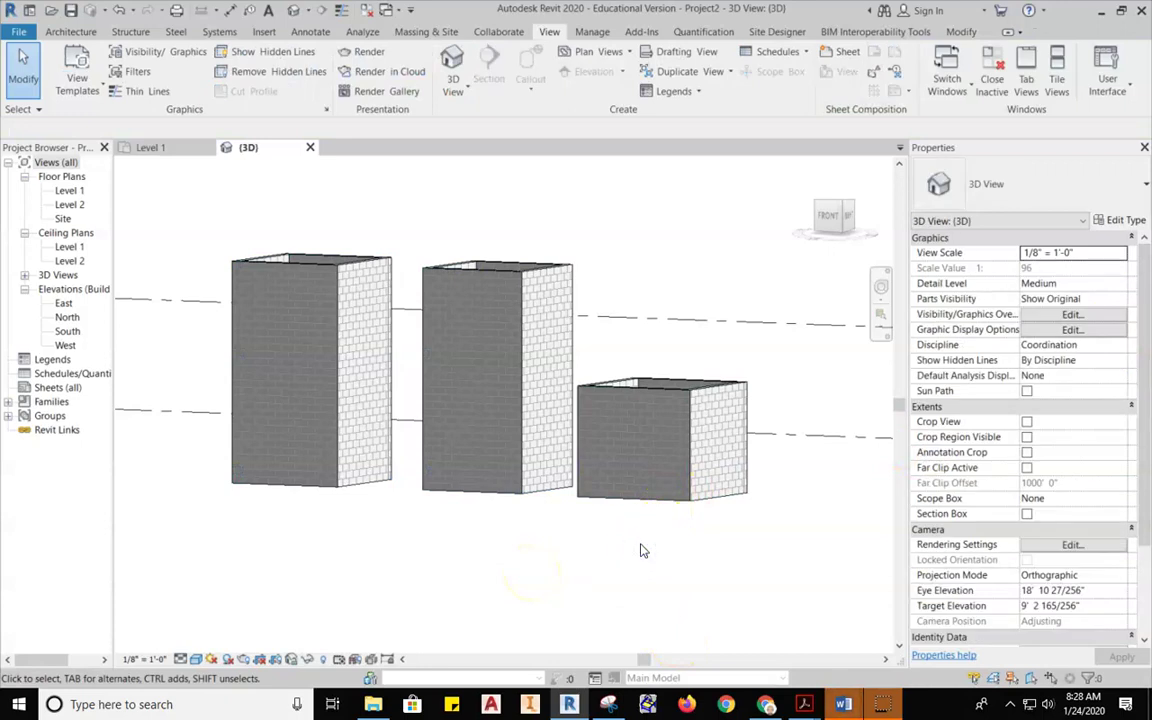
Select all 8 x 16 CMU wall instances in the entire project and set their top constraint to "Up to level: Level 2"
{"action": "scroll", "coordinate": [643, 530], "scroll_direction": "down", "scroll_amount": 3}
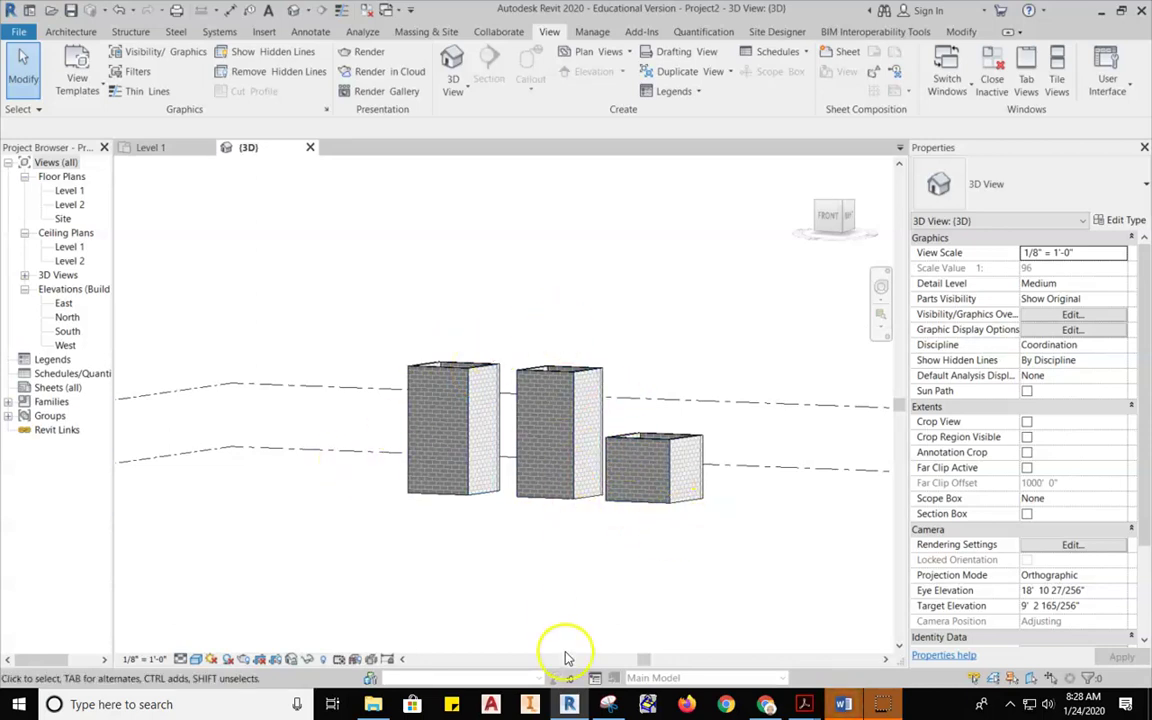
{"action": "left_click", "coordinate": [546, 388]}
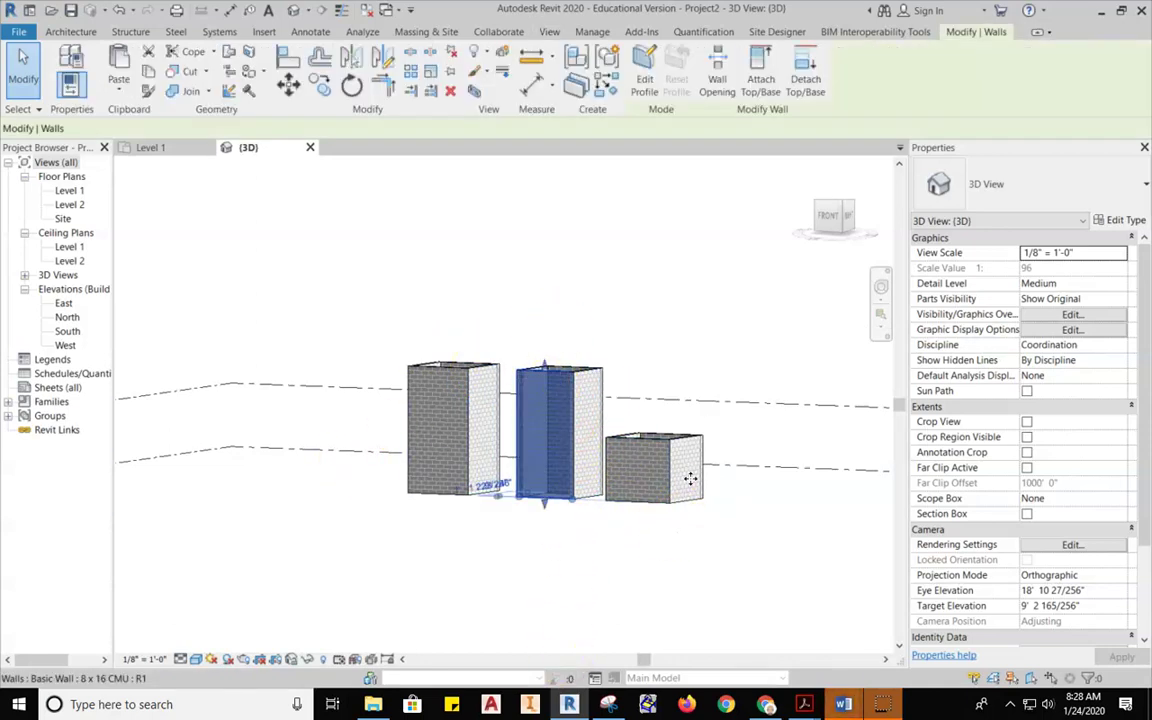
{"action": "right_click", "coordinate": [551, 424]}
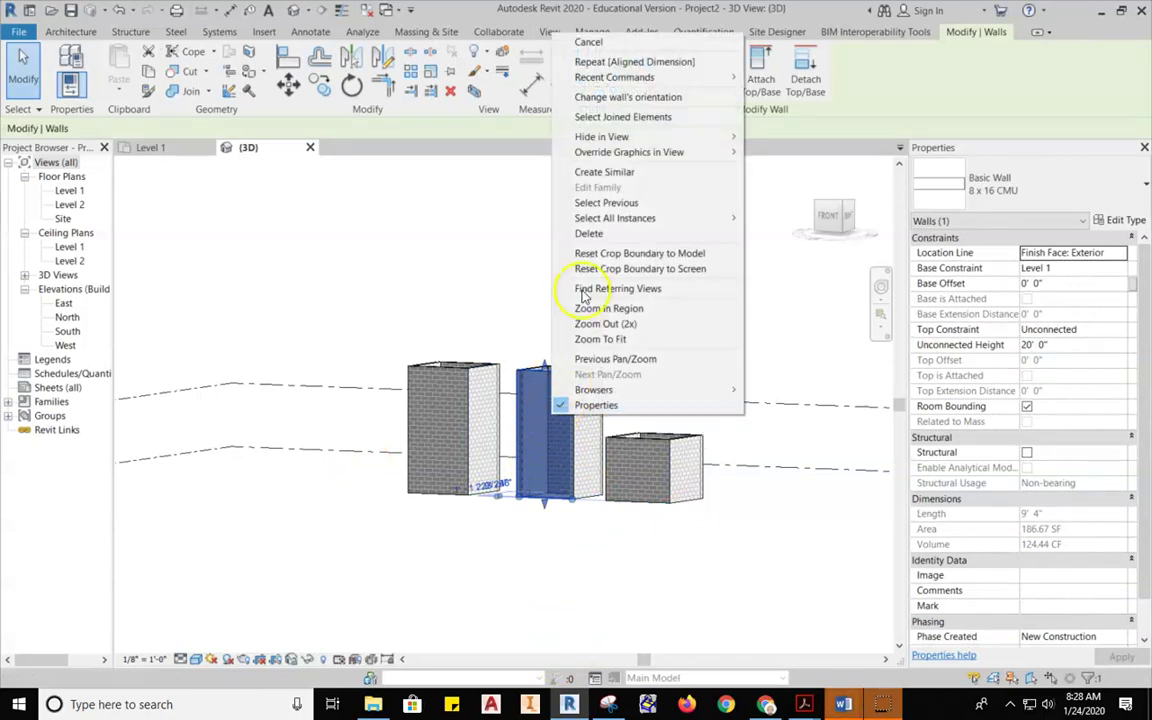
{"action": "mouse_move", "coordinate": [594, 218]}
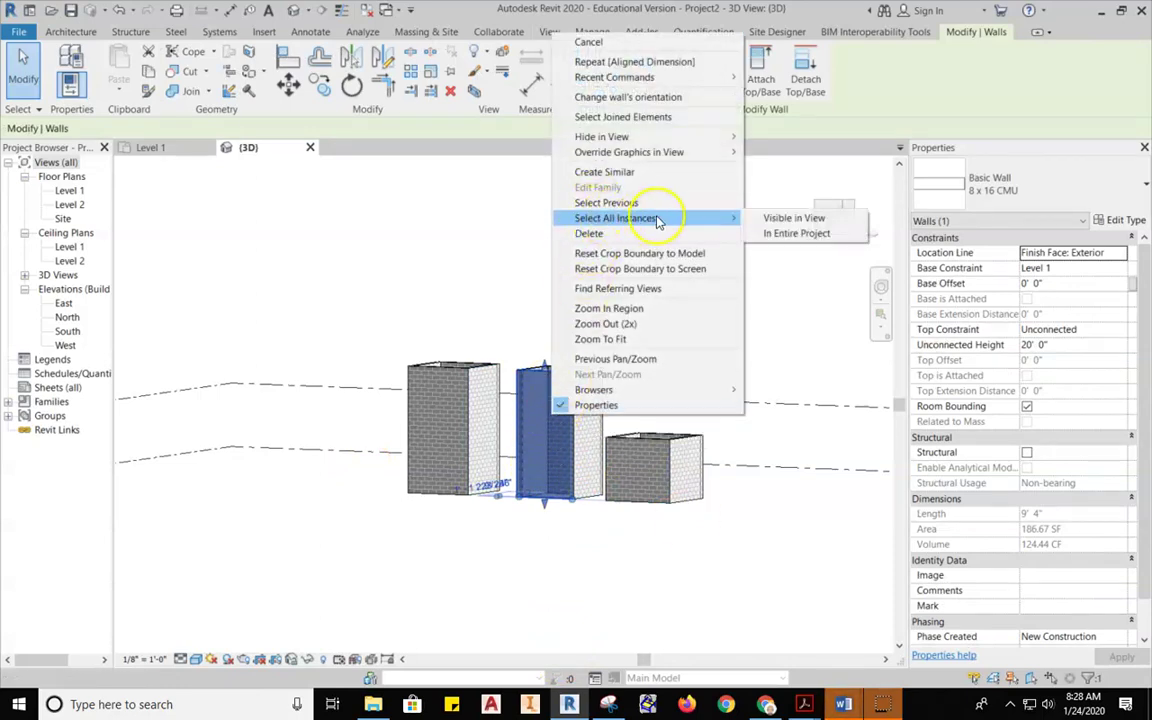
{"action": "left_click", "coordinate": [787, 236]}
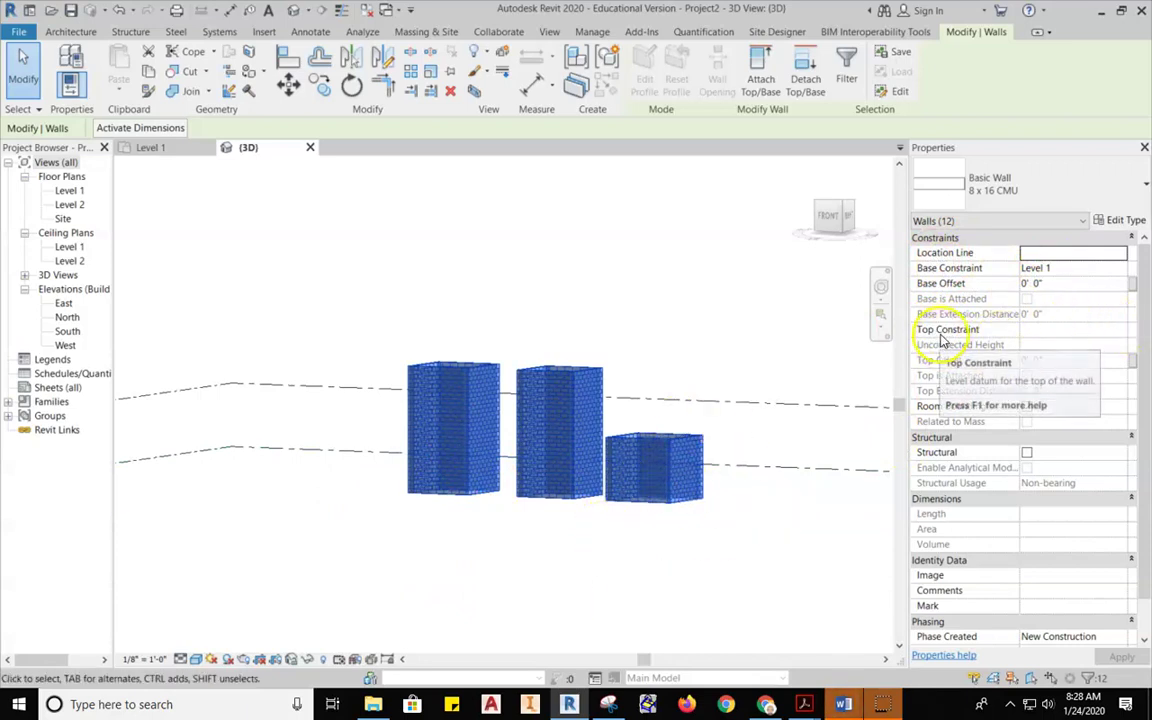
{"action": "left_click", "coordinate": [1078, 331]}
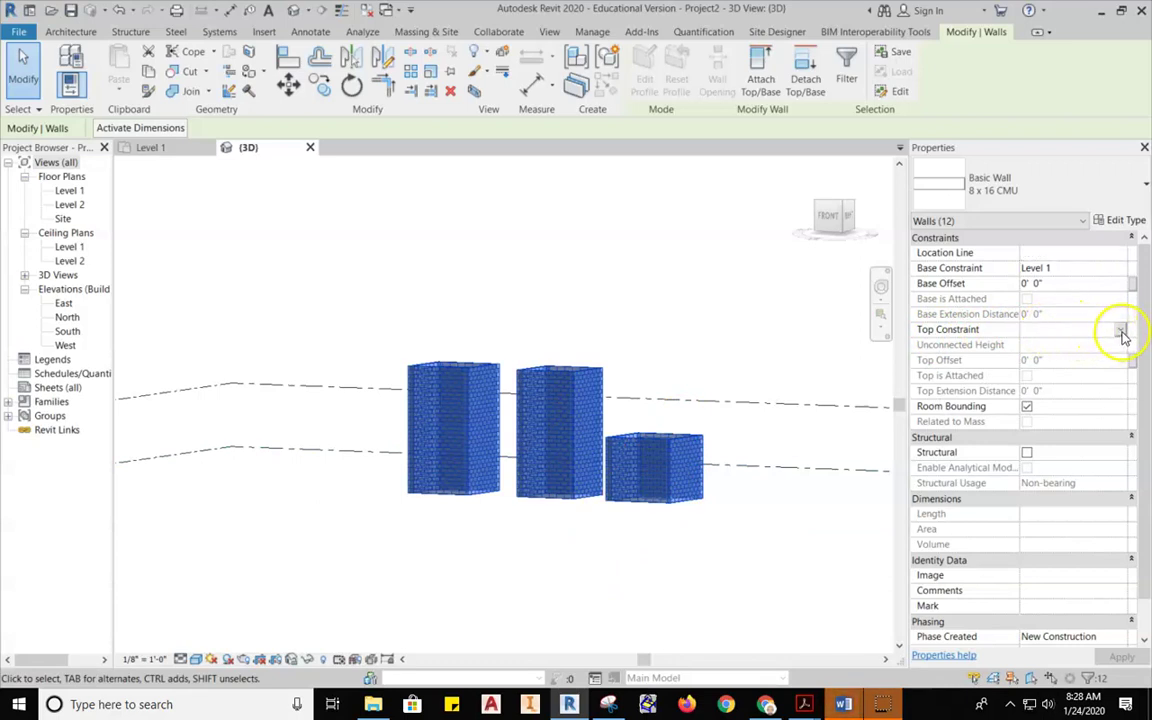
{"action": "left_click", "coordinate": [1122, 331]}
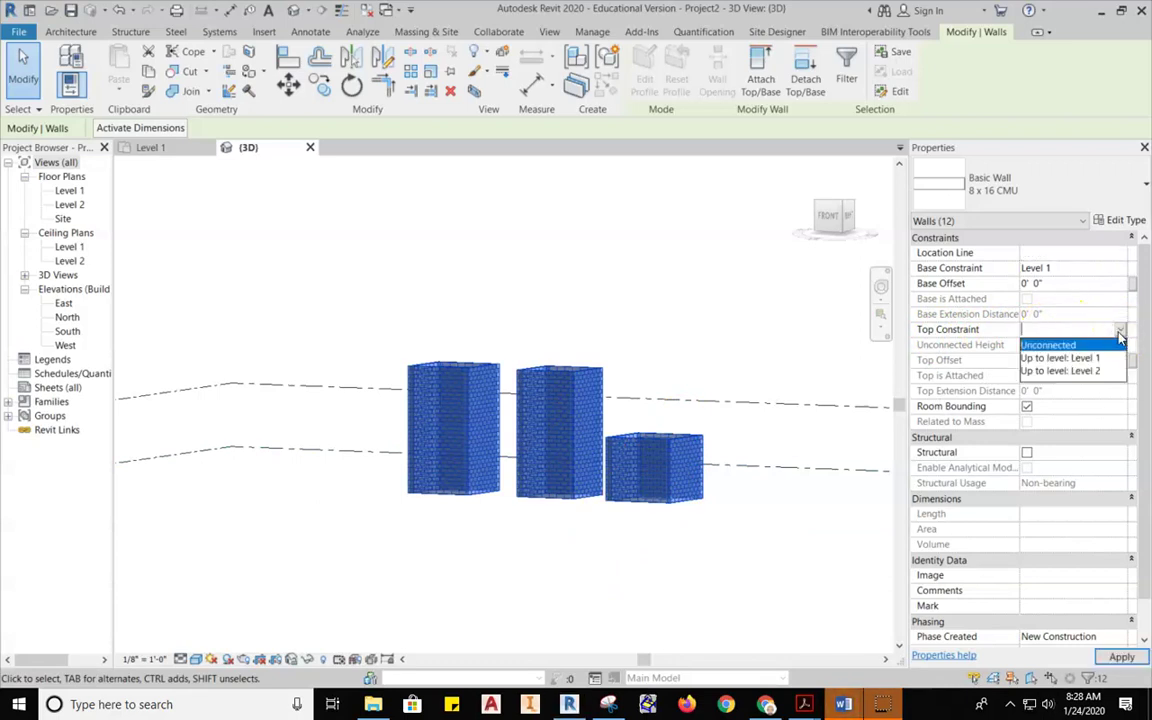
{"action": "left_click", "coordinate": [1074, 372]}
{"action": "left_click", "coordinate": [1067, 360]}
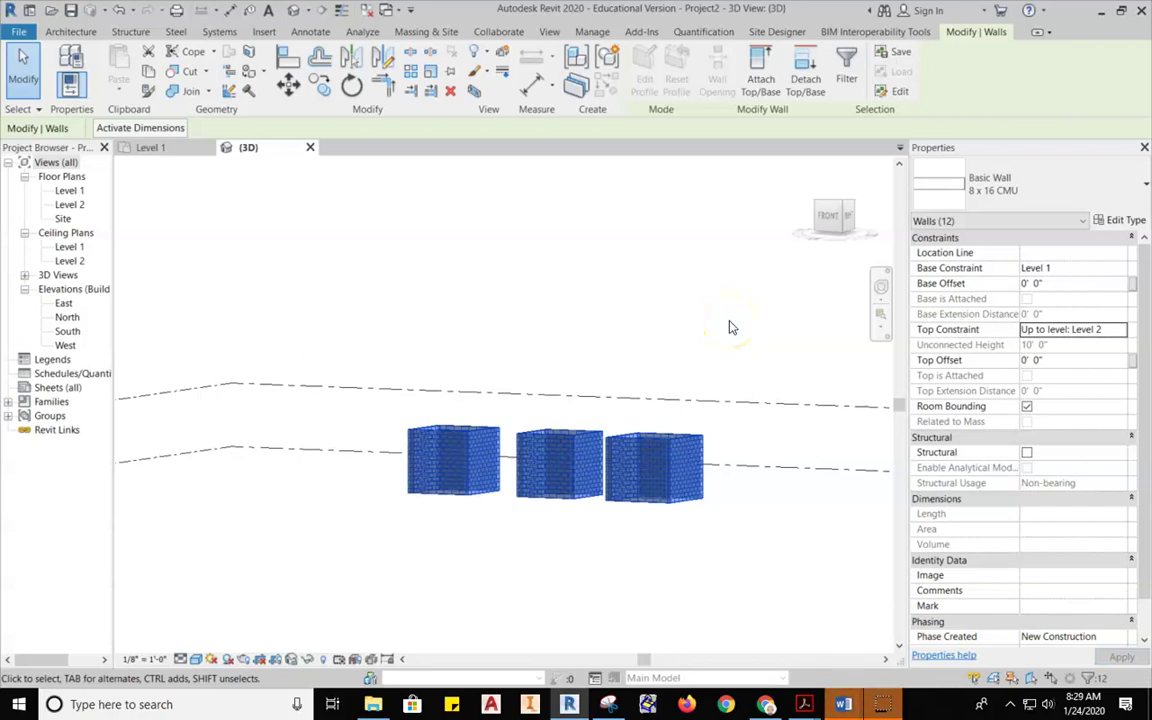
{"action": "left_click", "coordinate": [505, 262]}
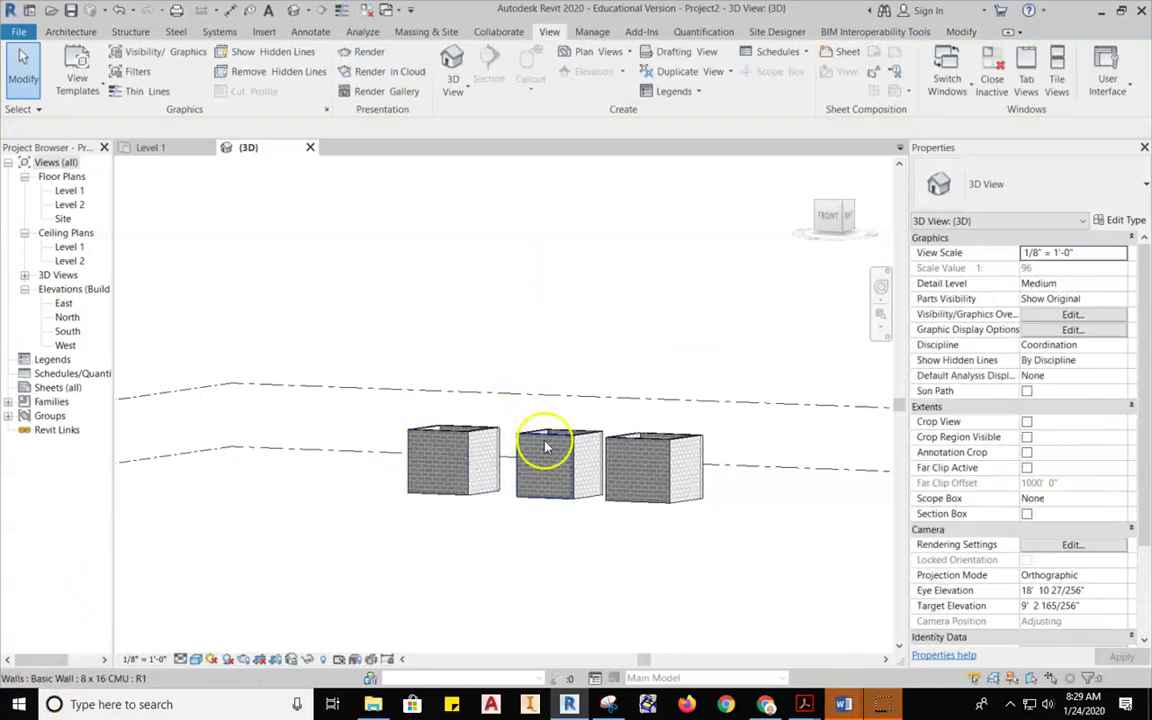
Orient the 3D view to the front and examine the three boxes against the Level 1 and Level 2 lines
{"action": "scroll", "coordinate": [352, 399], "scroll_direction": "up", "scroll_amount": 3}
{"action": "scroll", "coordinate": [681, 411], "scroll_direction": "down", "scroll_amount": 5}
{"action": "middle_click_drag", "start_coordinate": [790, 415], "coordinate": [680, 325]}
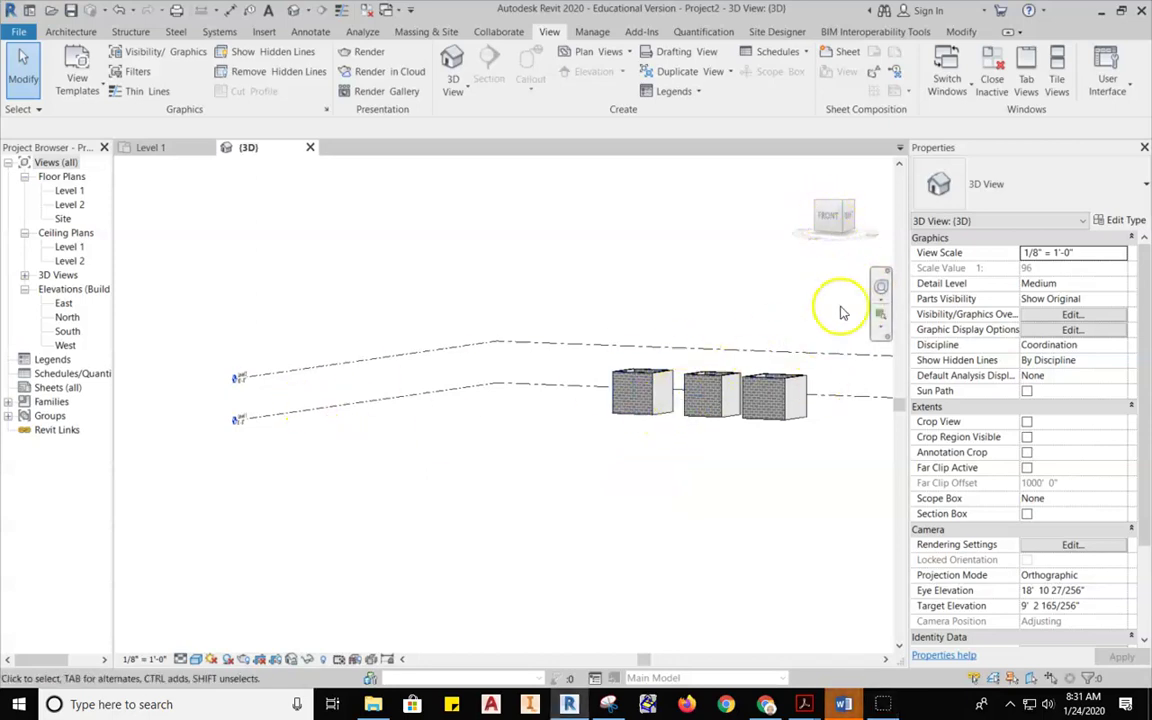
{"action": "left_click", "coordinate": [880, 288]}
{"action": "mouse_move", "coordinate": [766, 378]}
{"action": "left_mouse_down"}
{"action": "mouse_move", "coordinate": [820, 352]}
{"action": "mouse_move", "coordinate": [788, 372]}
{"action": "left_mouse_up"}
{"action": "left_click", "coordinate": [829, 223]}
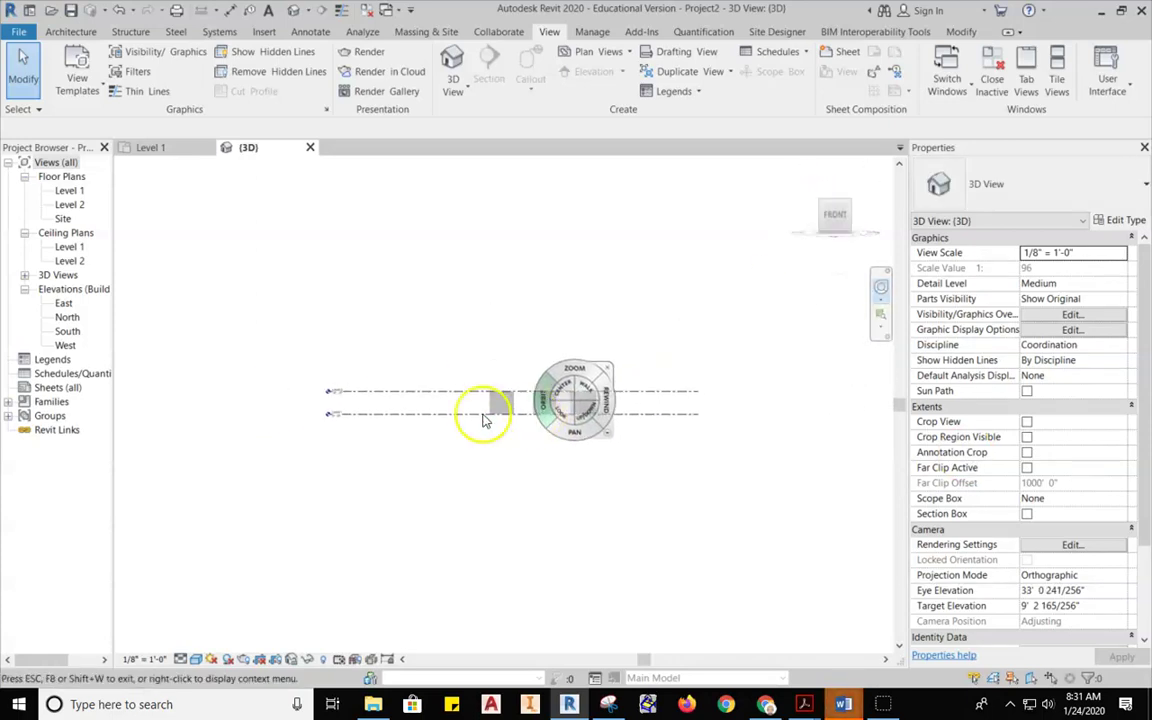
{"action": "left_click_drag", "start_coordinate": [596, 404], "coordinate": [560, 425]}
{"action": "scroll", "coordinate": [560, 425], "scroll_direction": "up", "scroll_amount": 3}
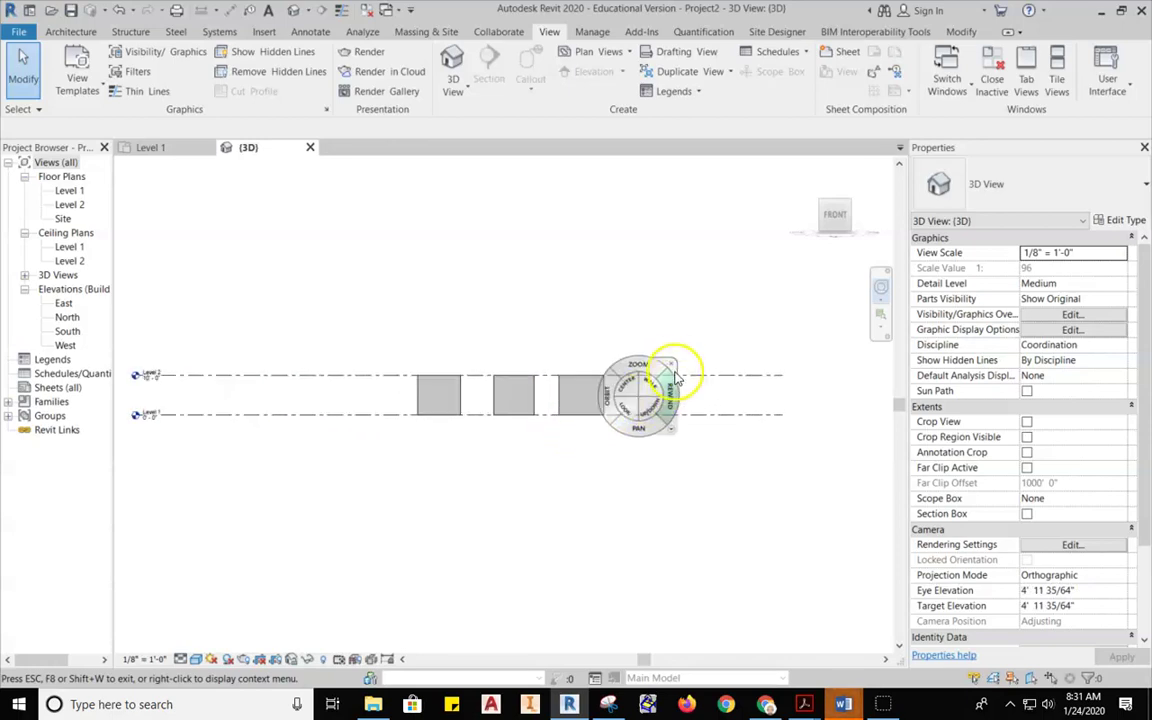
{"action": "key", "text": "Escape"}
{"action": "scroll", "coordinate": [520, 400], "scroll_direction": "up", "scroll_amount": 4}
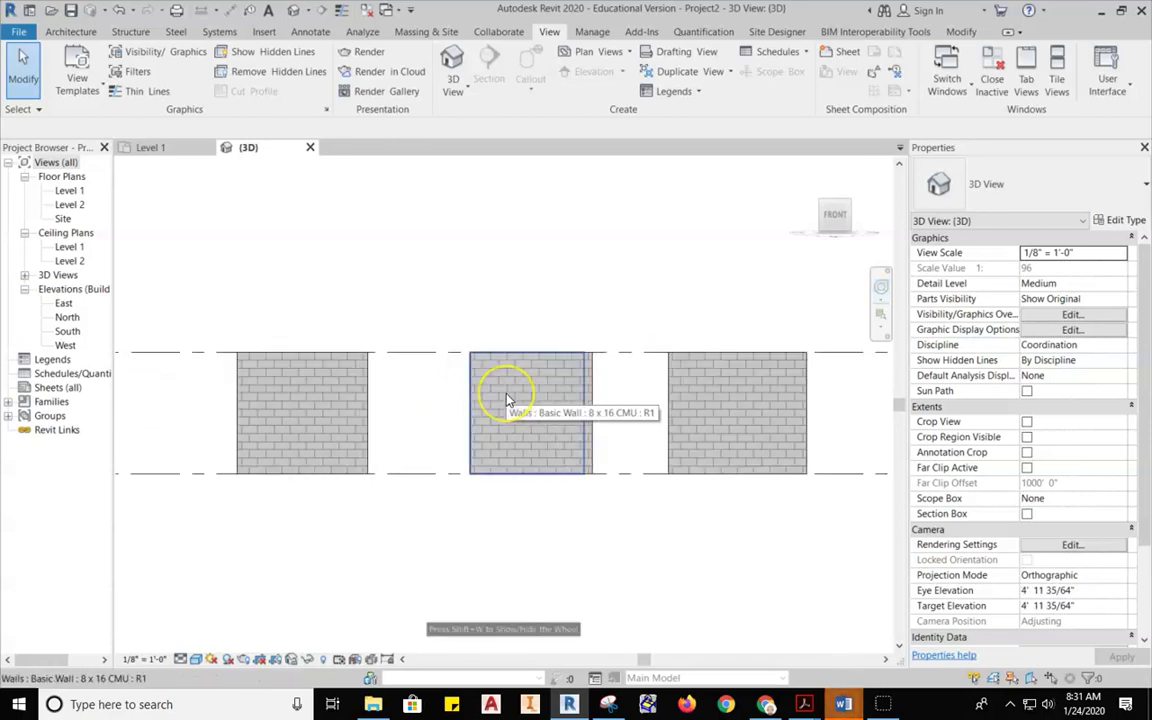
{"action": "scroll", "coordinate": [507, 400], "scroll_direction": "down", "scroll_amount": 5}
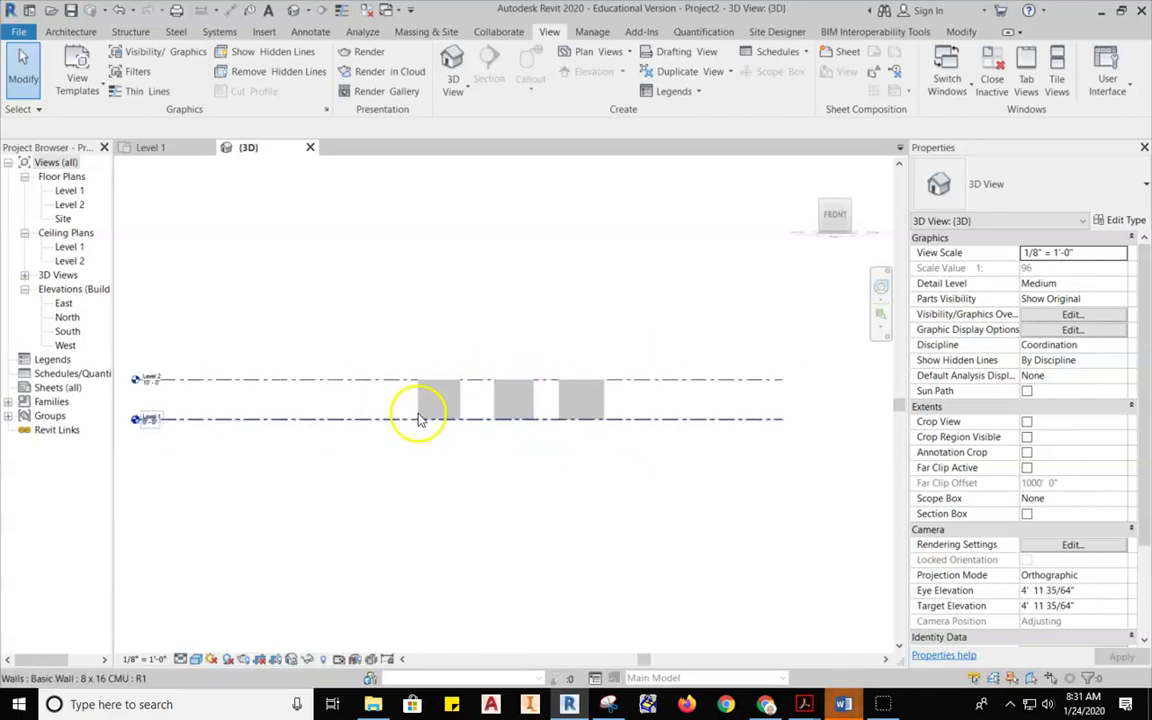
Open the East elevation and inspect how the CMU wall fits between Level 1 and Level 2
{"action": "double_click", "coordinate": [64, 302]}
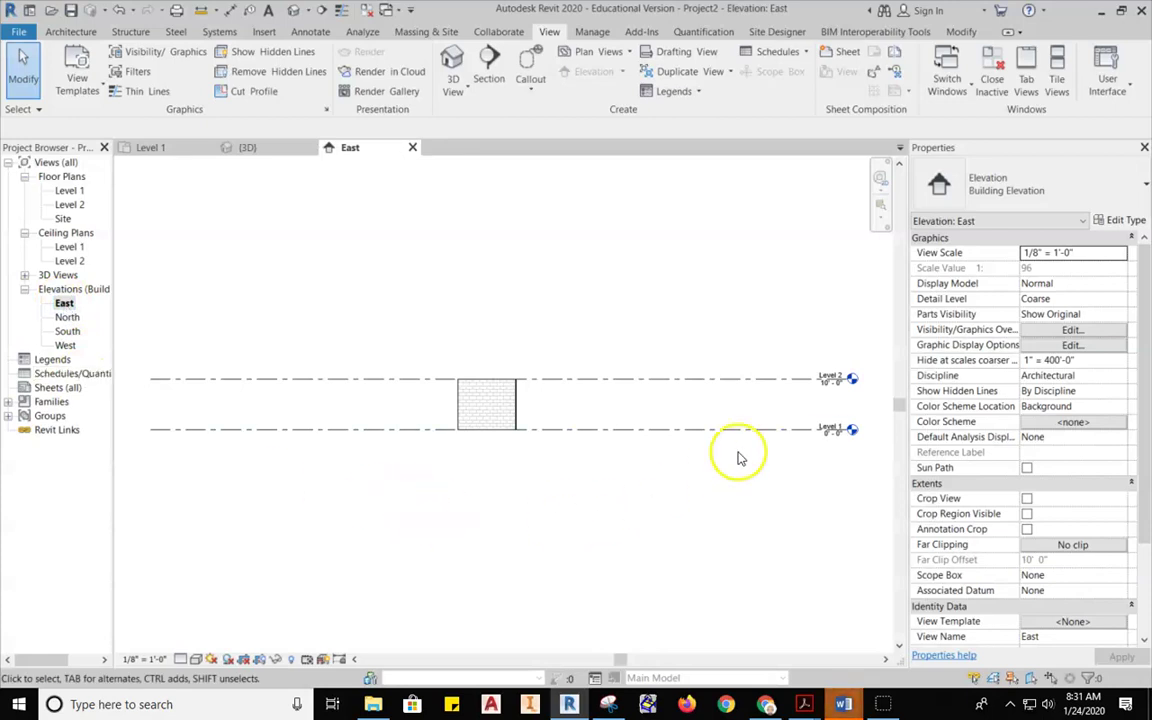
{"action": "scroll", "coordinate": [781, 394], "scroll_direction": "up", "scroll_amount": 2}
{"action": "middle_click_drag", "start_coordinate": [781, 394], "coordinate": [481, 368]}
{"action": "scroll", "coordinate": [430, 399], "scroll_direction": "up", "scroll_amount": 3}
{"action": "scroll", "coordinate": [509, 337], "scroll_direction": "up", "scroll_amount": 2}
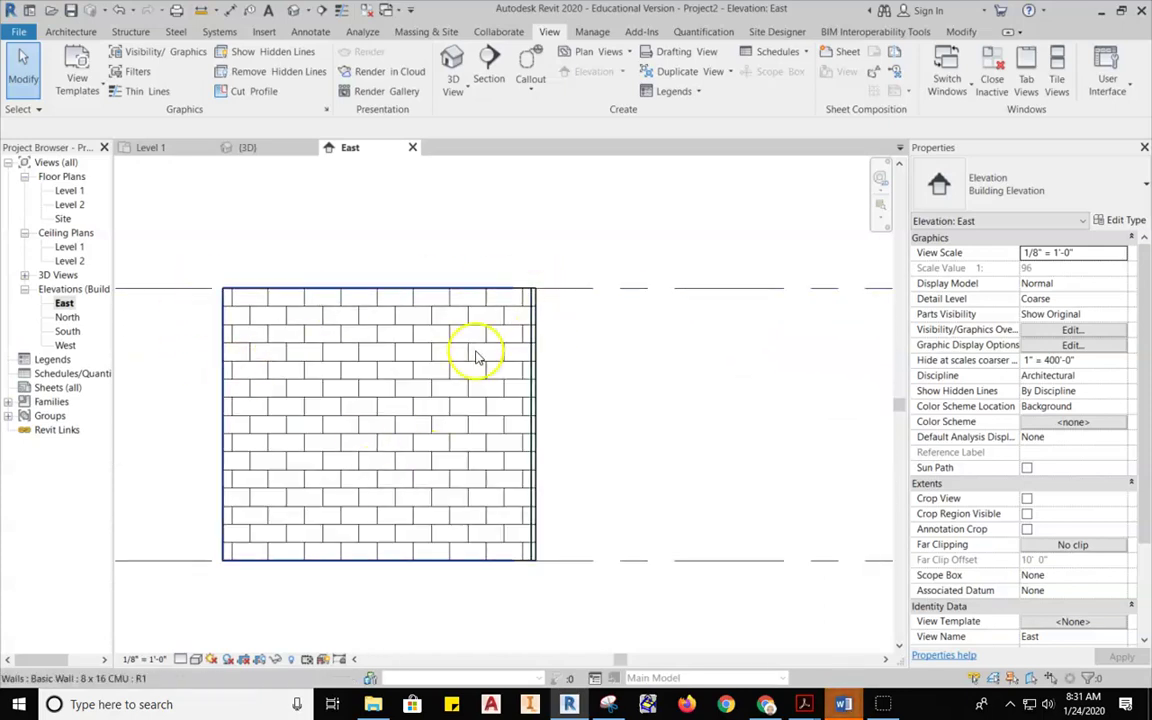
{"action": "scroll", "coordinate": [540, 395], "scroll_direction": "down", "scroll_amount": 3}
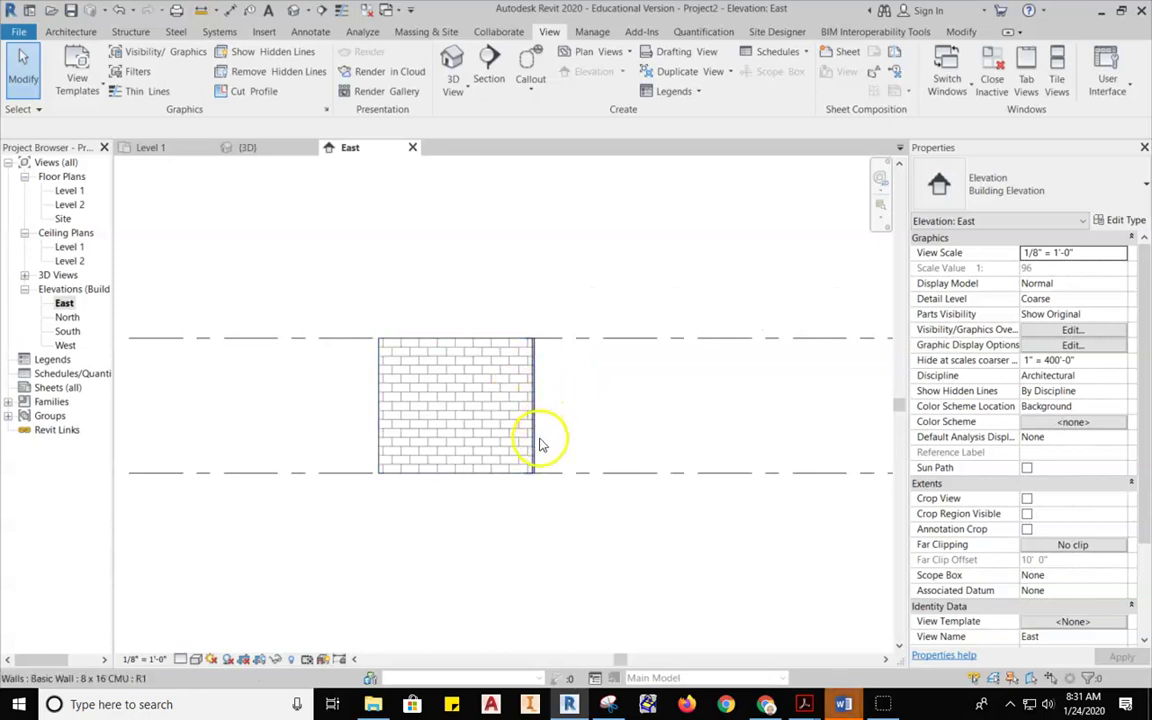
{"action": "scroll", "coordinate": [545, 442], "scroll_direction": "down", "scroll_amount": 3}
Open the North elevation and examine the three boxes together with the Level 1 and Level 2 markers
{"action": "left_click", "coordinate": [67, 317]}
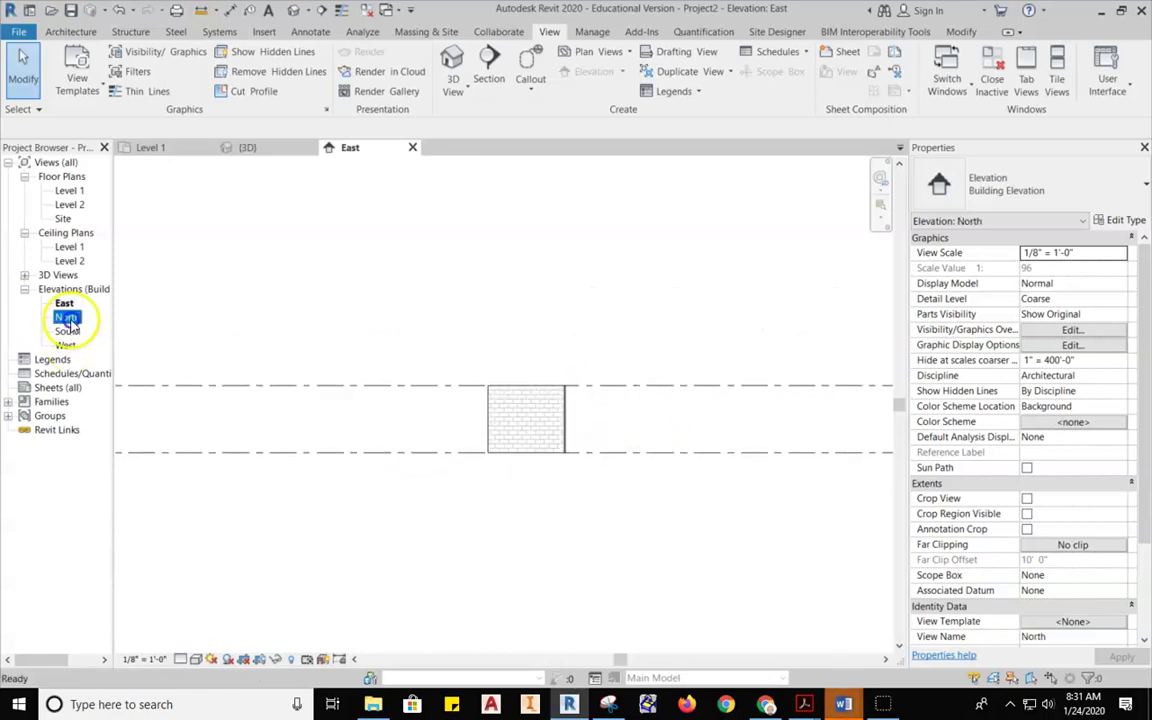
{"action": "scroll", "coordinate": [393, 405], "scroll_direction": "up", "scroll_amount": 2}
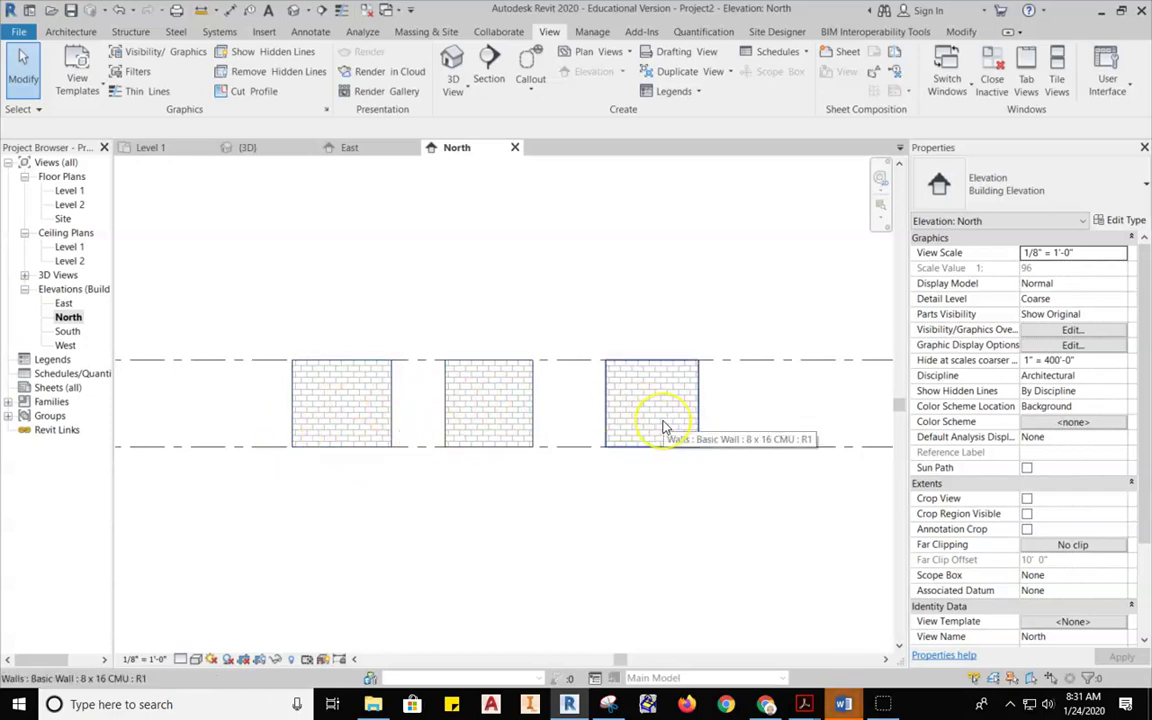
{"action": "scroll", "coordinate": [661, 329], "scroll_direction": "down", "scroll_amount": 3}
{"action": "middle_click_drag", "start_coordinate": [727, 419], "coordinate": [591, 404]}
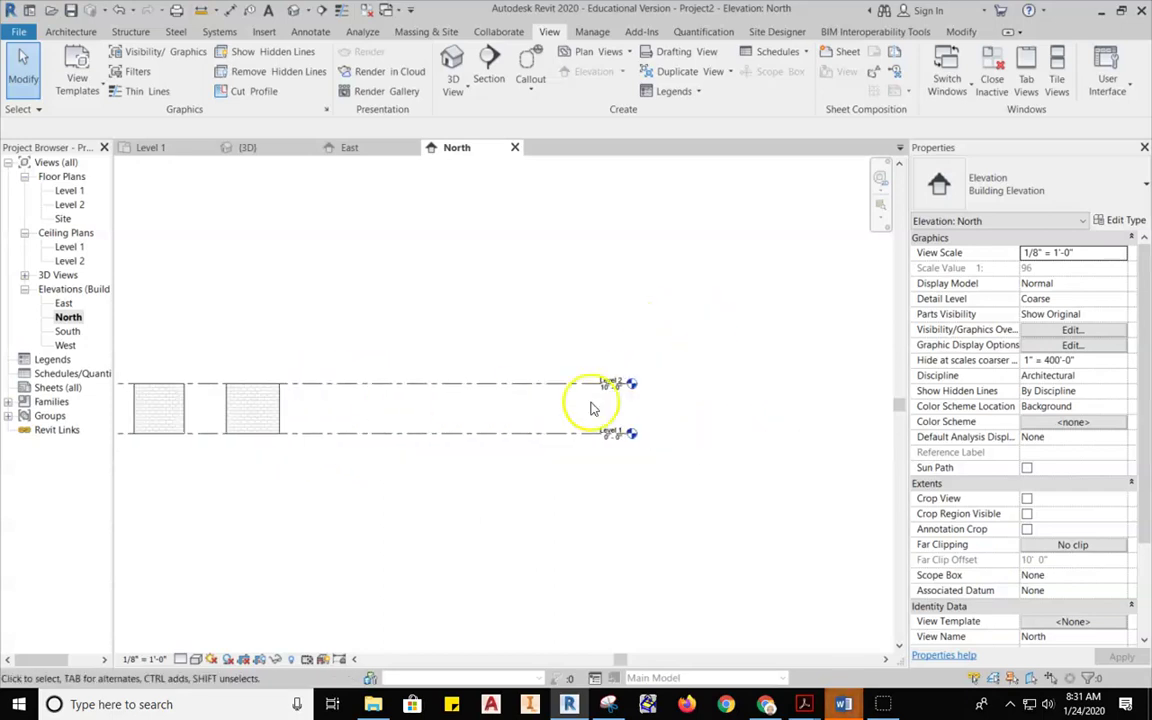
{"action": "middle_click_drag", "start_coordinate": [427, 430], "coordinate": [542, 408]}
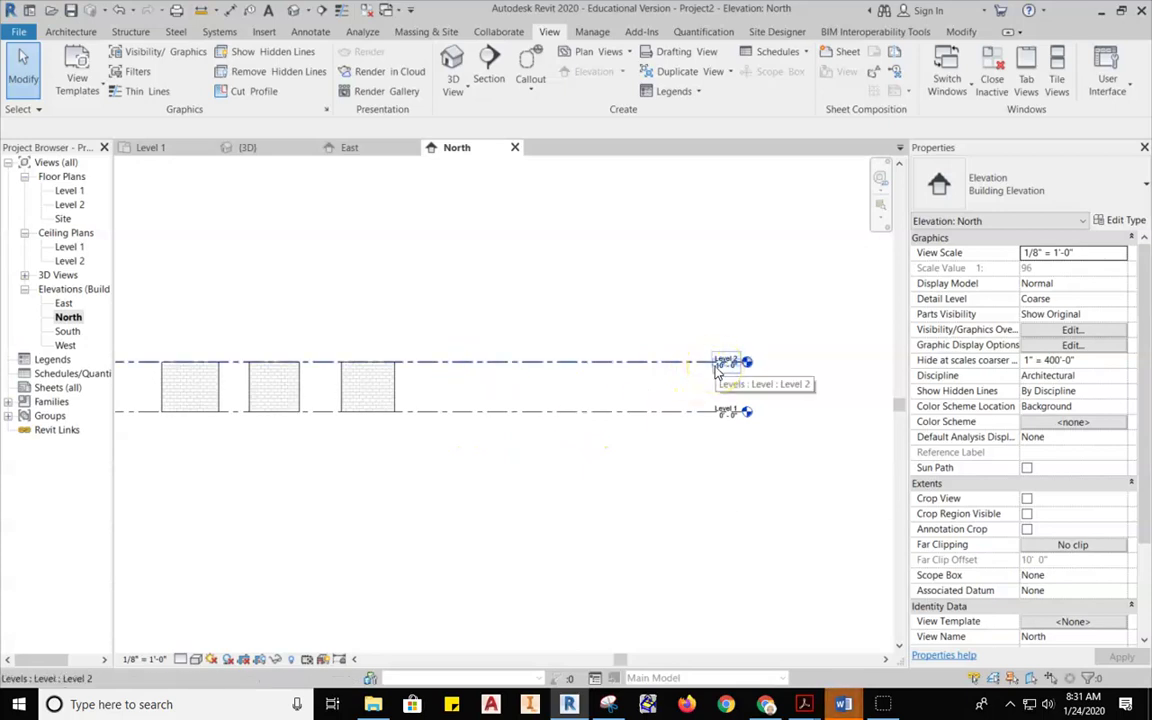
Set the elevation of Level 2 to 8' 0" in the North elevation
{"action": "scroll", "coordinate": [716, 372], "scroll_direction": "up", "scroll_amount": 5}
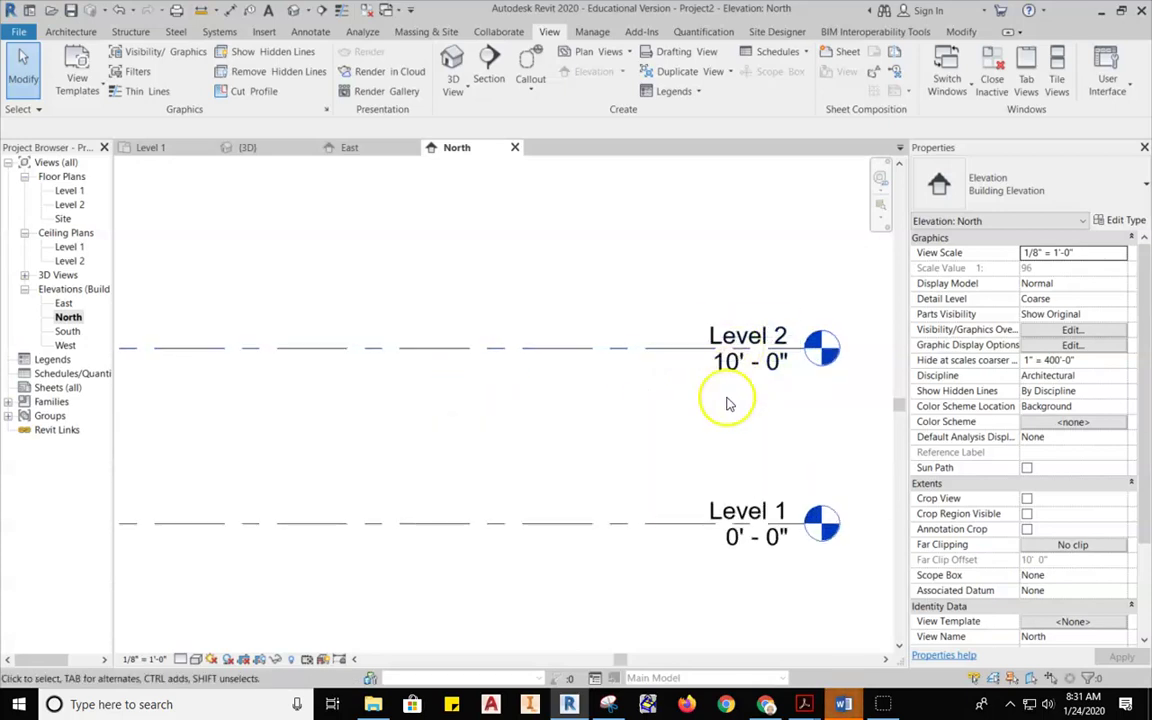
{"action": "left_click", "coordinate": [740, 346]}
{"action": "left_click", "coordinate": [731, 362]}
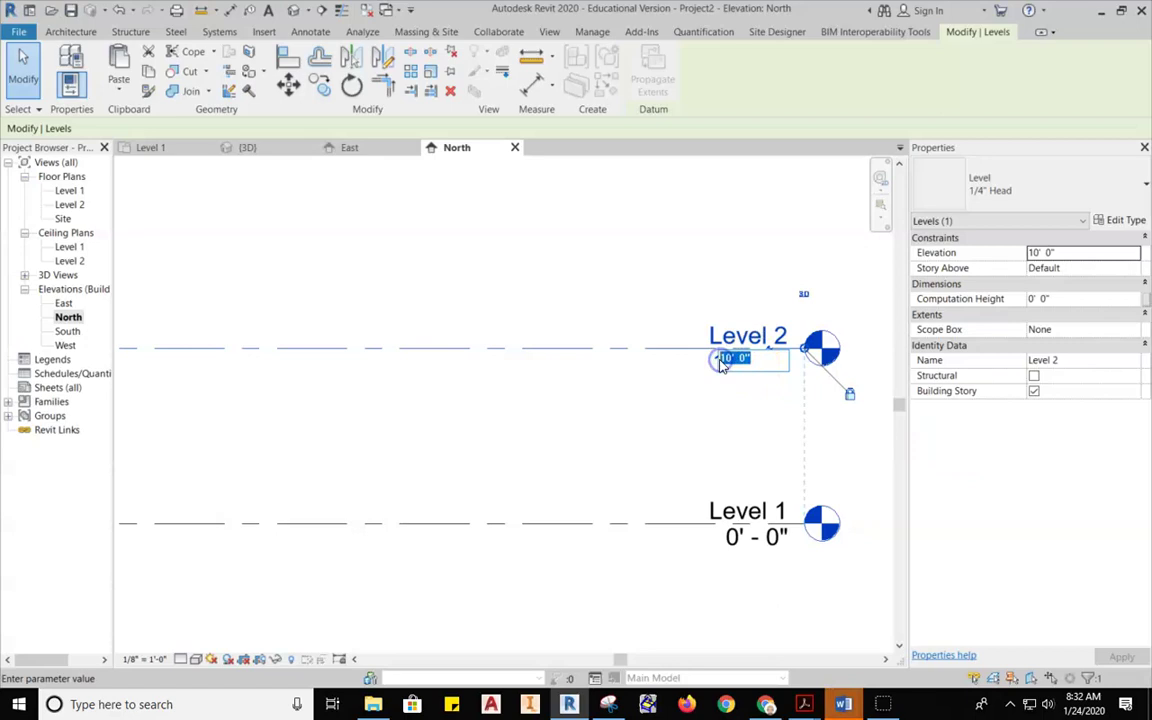
{"action": "key", "text": "Return"}
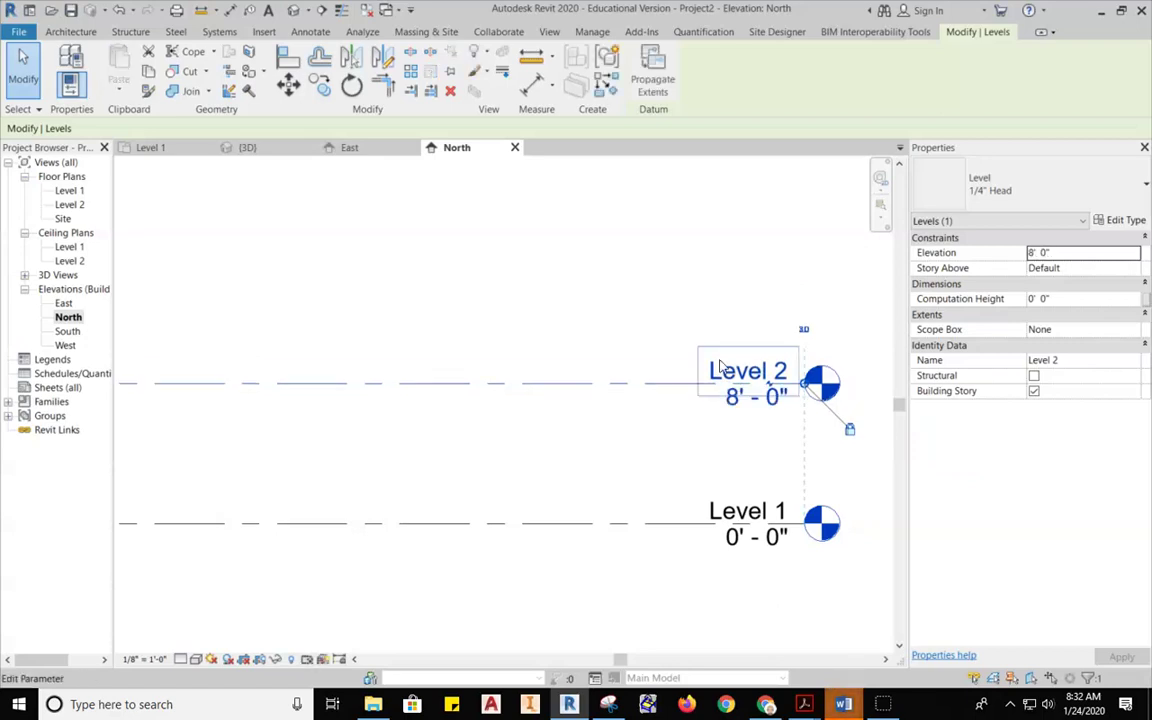
{"action": "left_click", "coordinate": [334, 249]}
Check the heights of the three boxes against the Level 2 line in the North elevation
{"action": "scroll", "coordinate": [309, 314], "scroll_direction": "down", "scroll_amount": 4}
{"action": "middle_click_drag", "start_coordinate": [295, 320], "coordinate": [514, 347]}
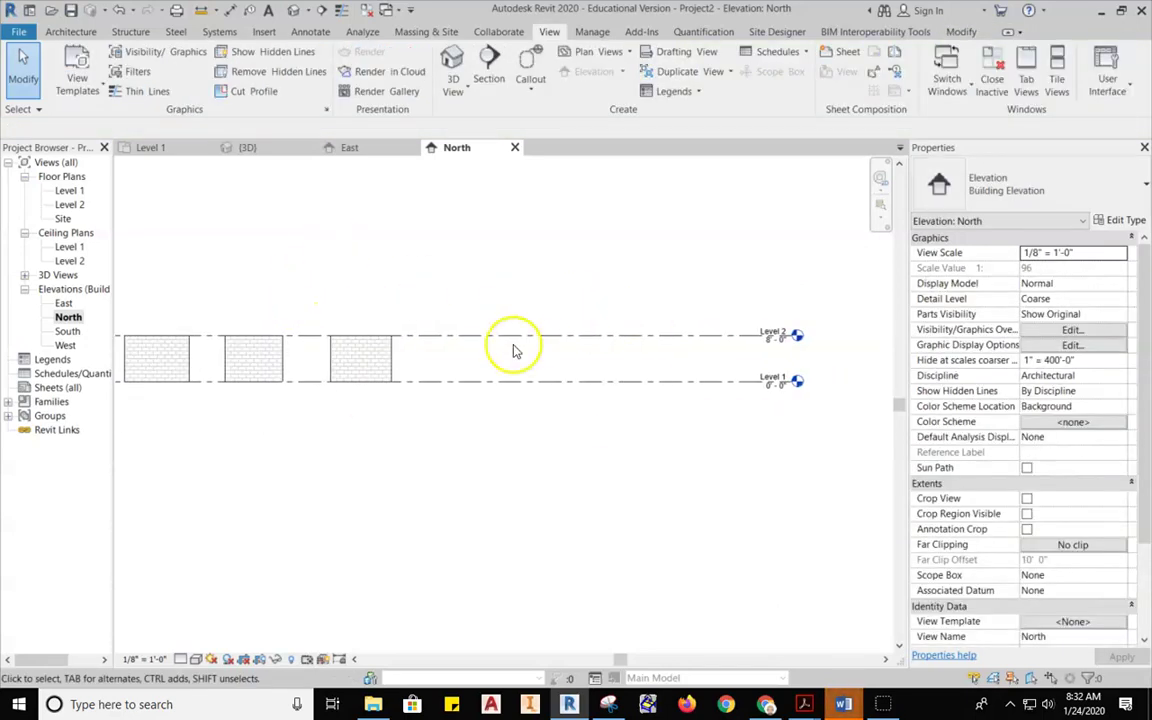
{"action": "scroll", "coordinate": [514, 347], "scroll_direction": "down", "scroll_amount": 1}
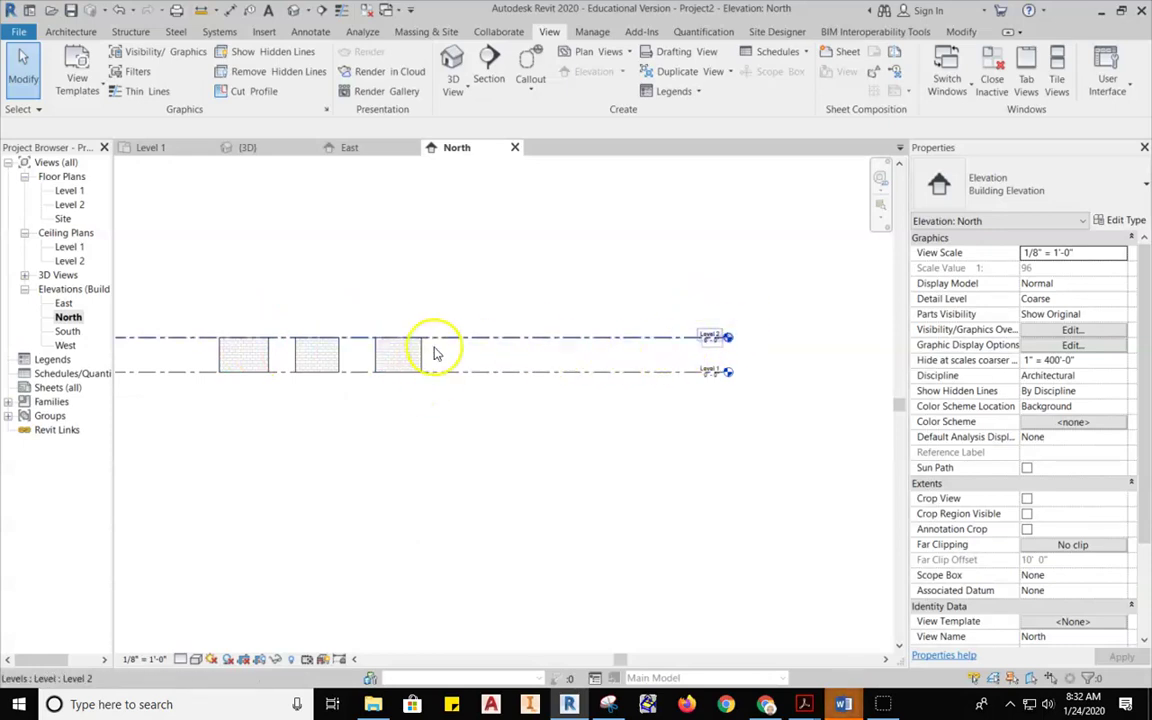
{"action": "middle_click_drag", "start_coordinate": [584, 365], "coordinate": [651, 401]}
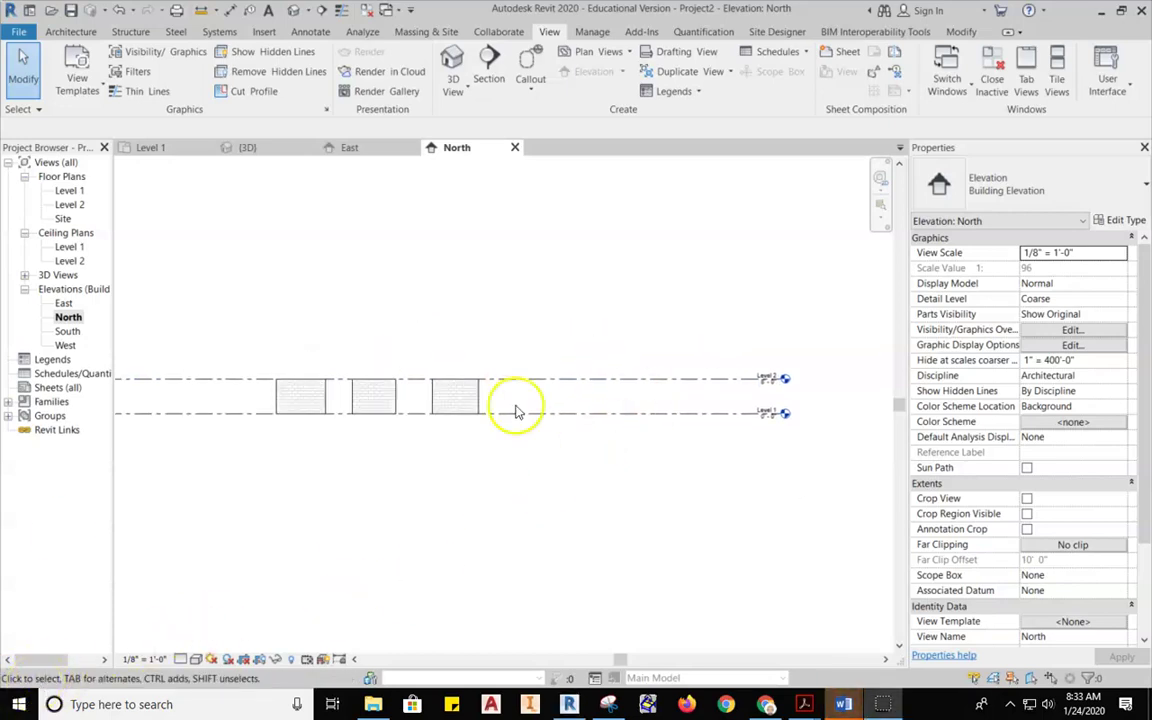
Open the South elevation and compare the tops of the three boxes with Level 2
{"action": "left_click", "coordinate": [67, 331]}
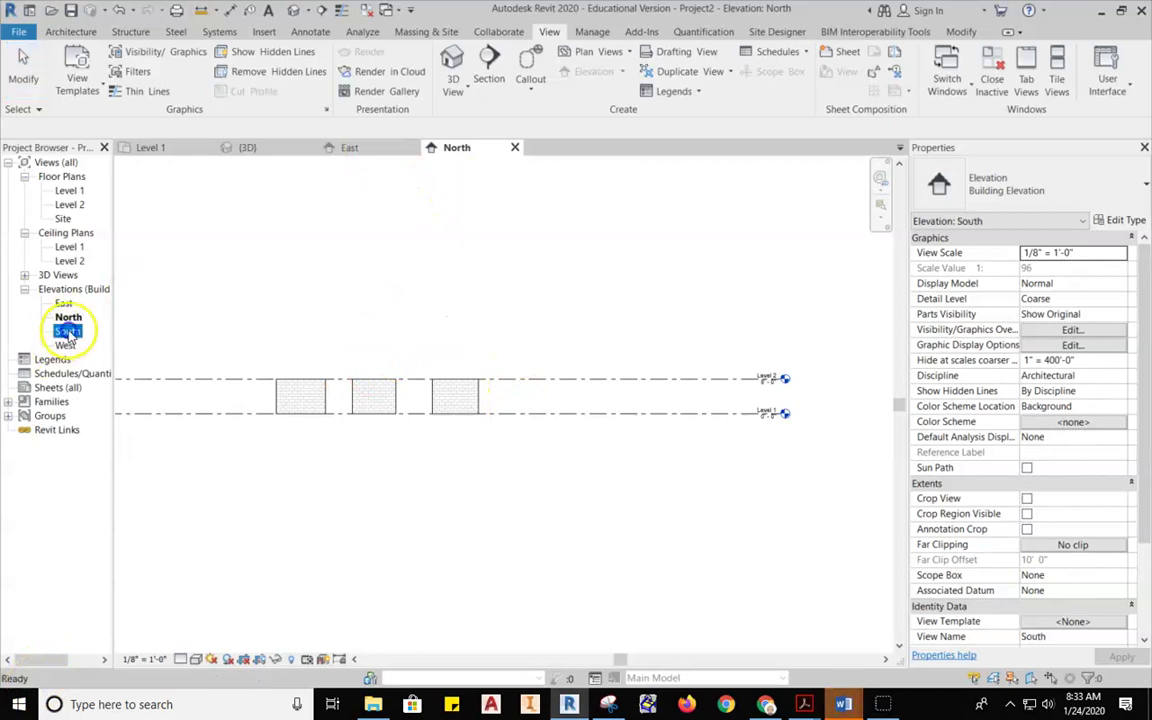
{"action": "double_click", "coordinate": [67, 331]}
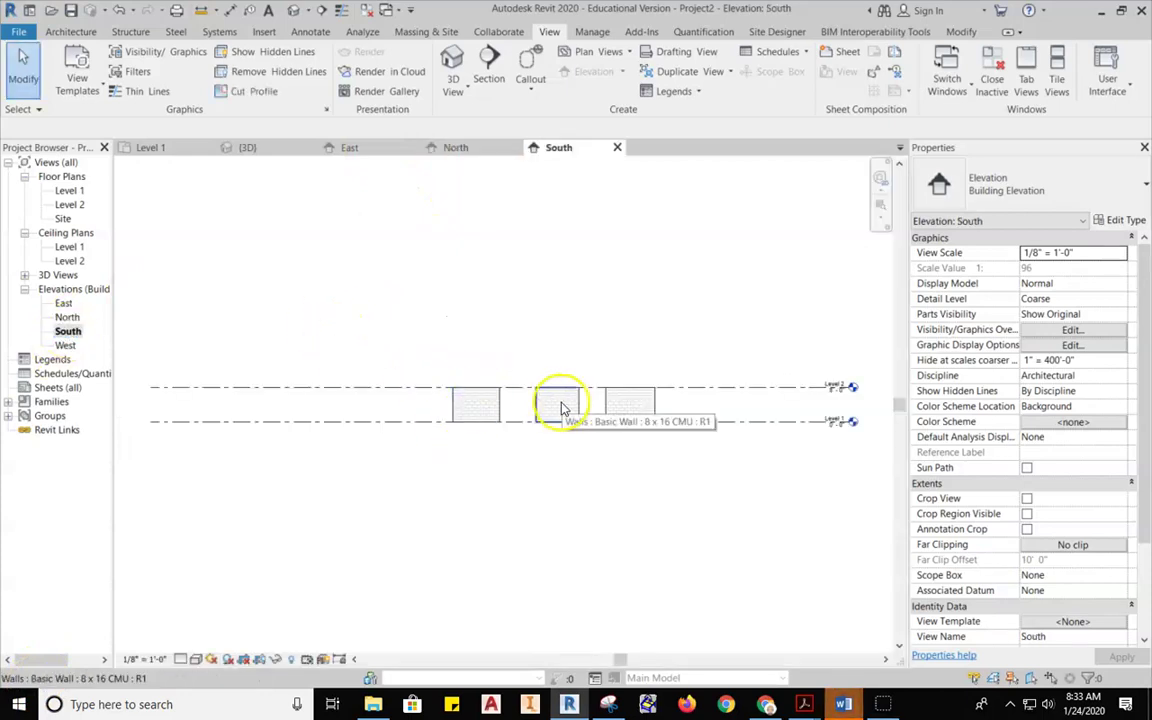
{"action": "scroll", "coordinate": [560, 406], "scroll_direction": "up", "scroll_amount": 3}
{"action": "scroll", "coordinate": [550, 406], "scroll_direction": "down", "scroll_amount": 2}
{"action": "middle_click_drag", "start_coordinate": [476, 301], "coordinate": [503, 330]}
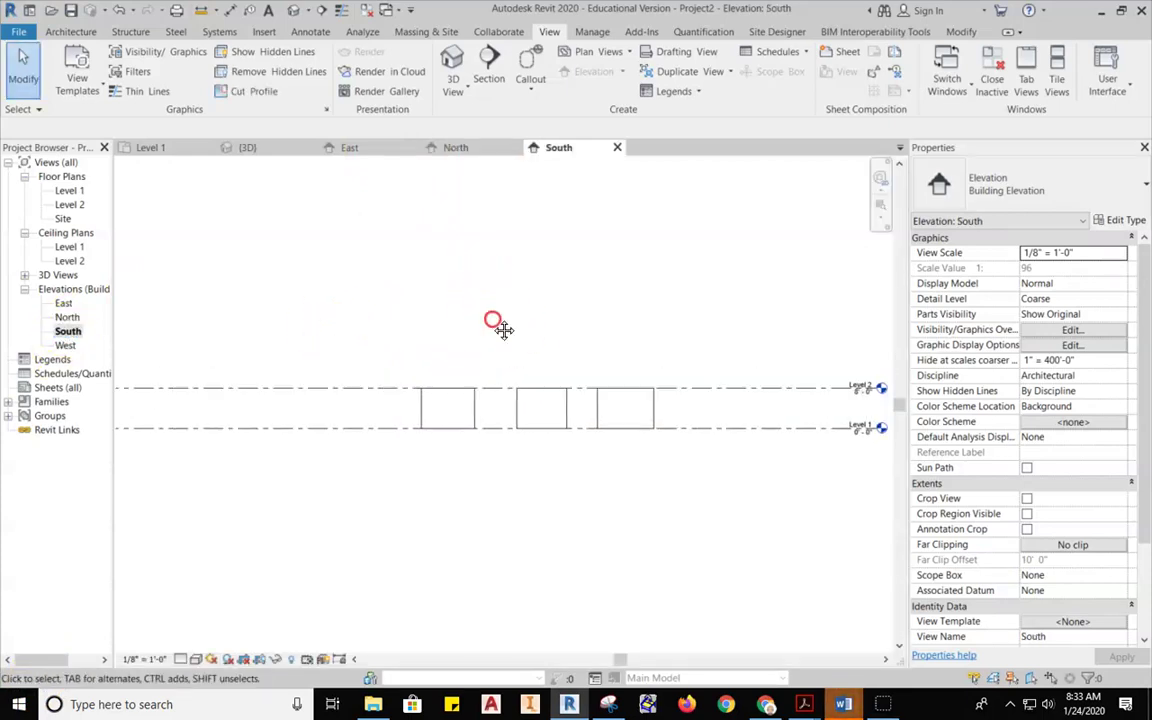
Switch to the Level 1 floor plan and examine the South elevation marker in relation to the three boxes
{"action": "left_click", "coordinate": [150, 148]}
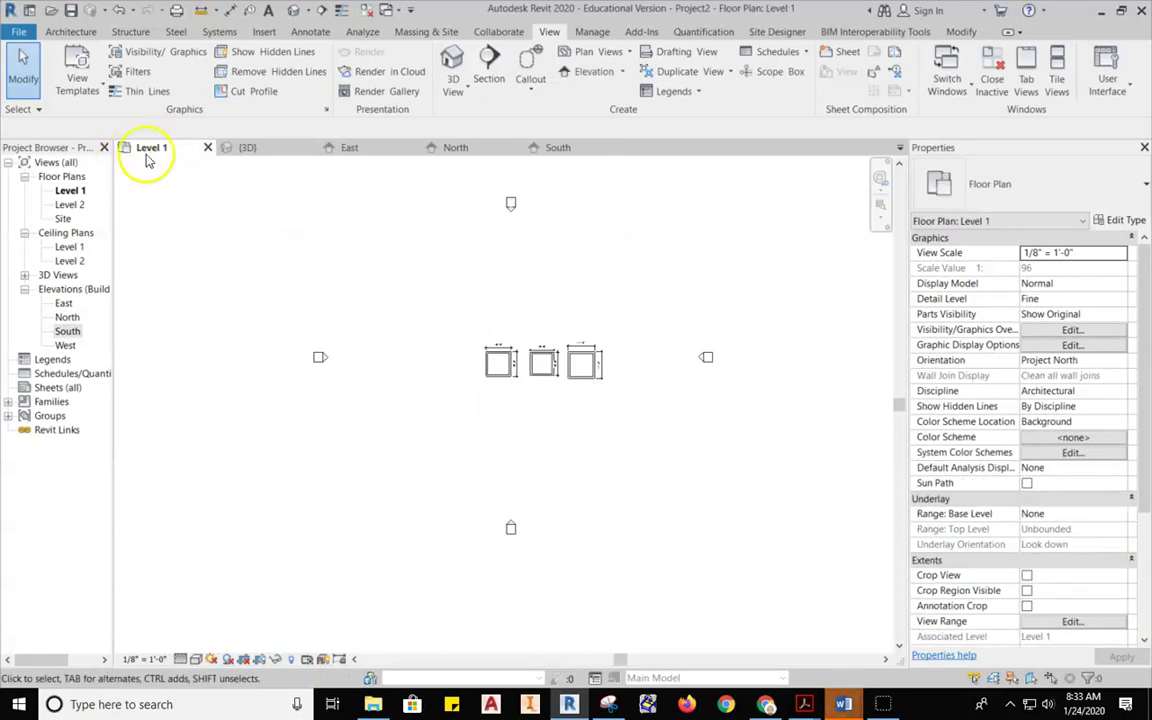
{"action": "scroll", "coordinate": [501, 386], "scroll_direction": "down", "scroll_amount": 3}
{"action": "scroll", "coordinate": [506, 386], "scroll_direction": "up", "scroll_amount": 4}
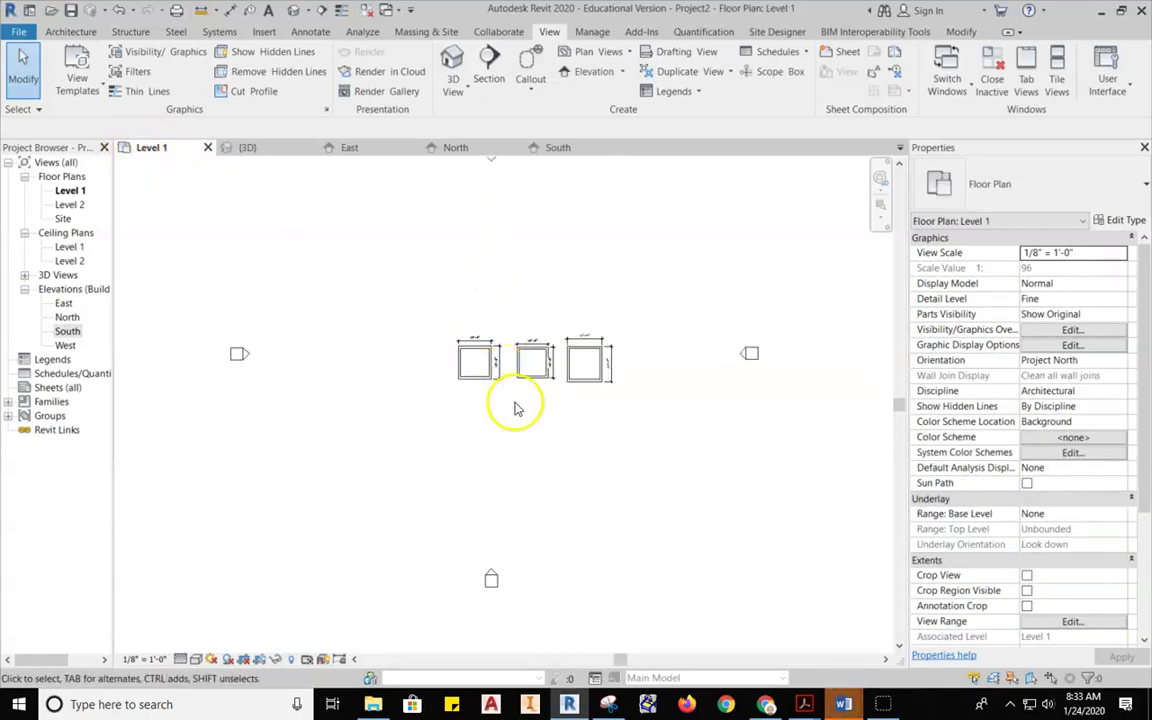
{"action": "scroll", "coordinate": [500, 596], "scroll_direction": "up", "scroll_amount": 4}
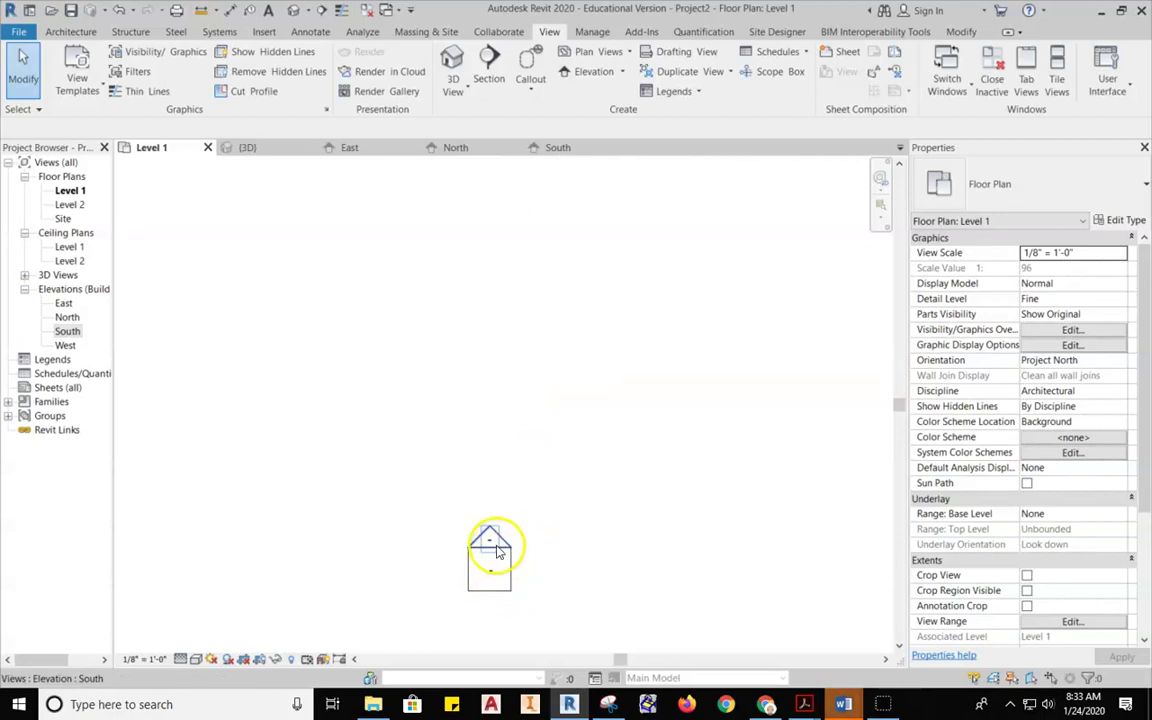
{"action": "scroll", "coordinate": [497, 550], "scroll_direction": "down", "scroll_amount": 4}
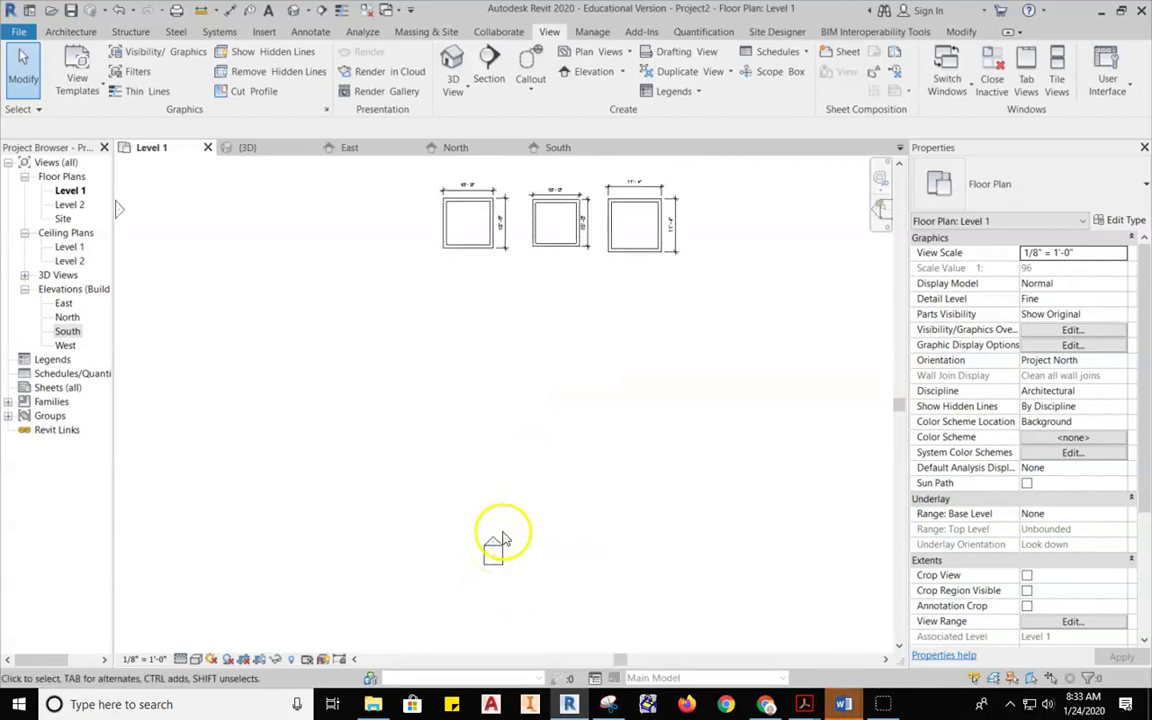
{"action": "scroll", "coordinate": [560, 455], "scroll_direction": "down", "scroll_amount": 3}
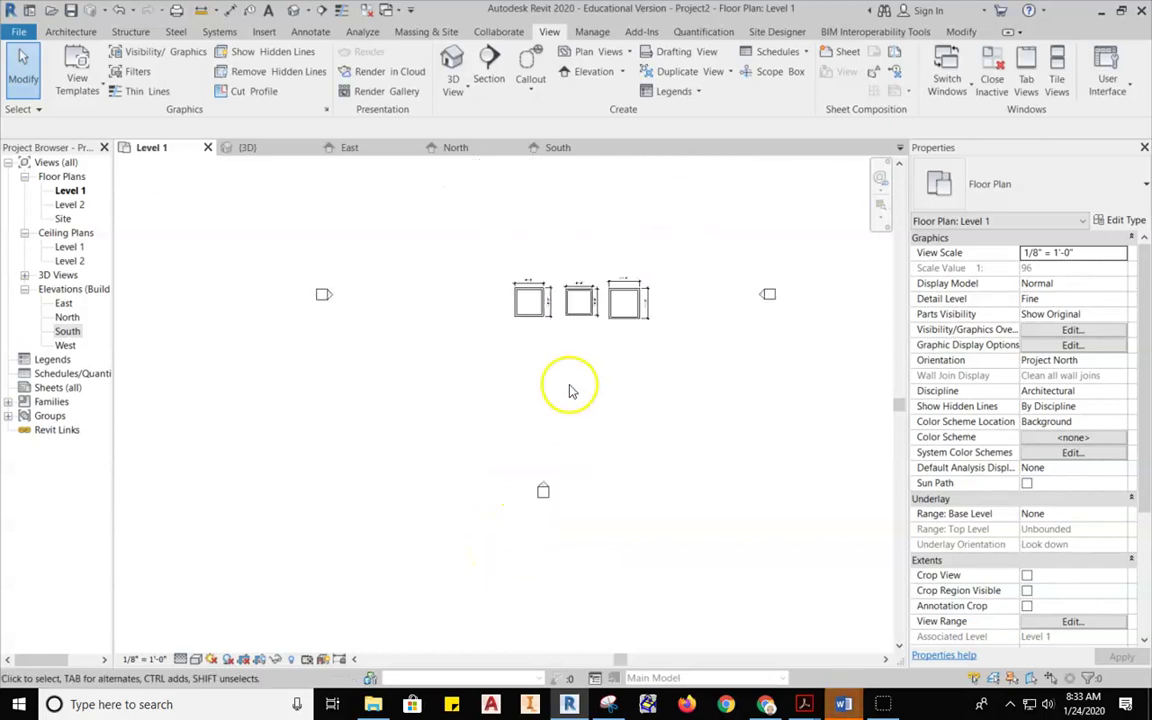
Select the South elevation marker in the Level 1 floor plan and examine its view line in relation to the three boxes
{"action": "left_click", "coordinate": [543, 489]}
{"action": "scroll", "coordinate": [543, 494], "scroll_direction": "up", "scroll_amount": 3}
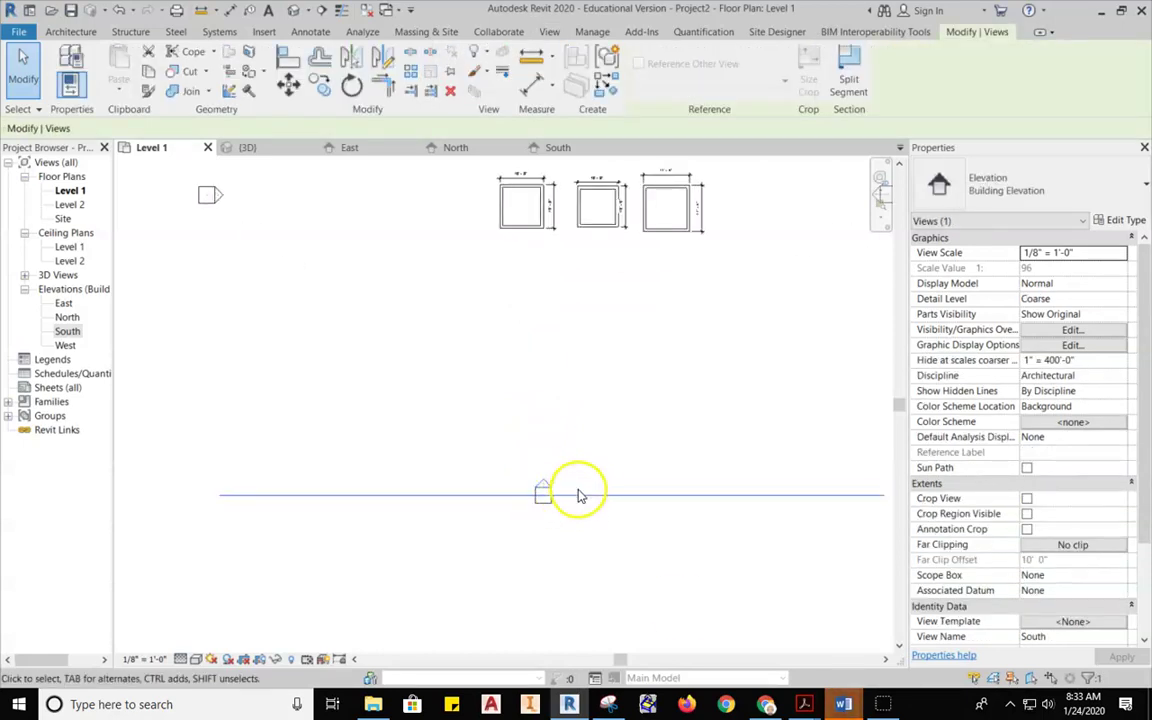
{"action": "scroll", "coordinate": [580, 495], "scroll_direction": "down", "scroll_amount": 2}
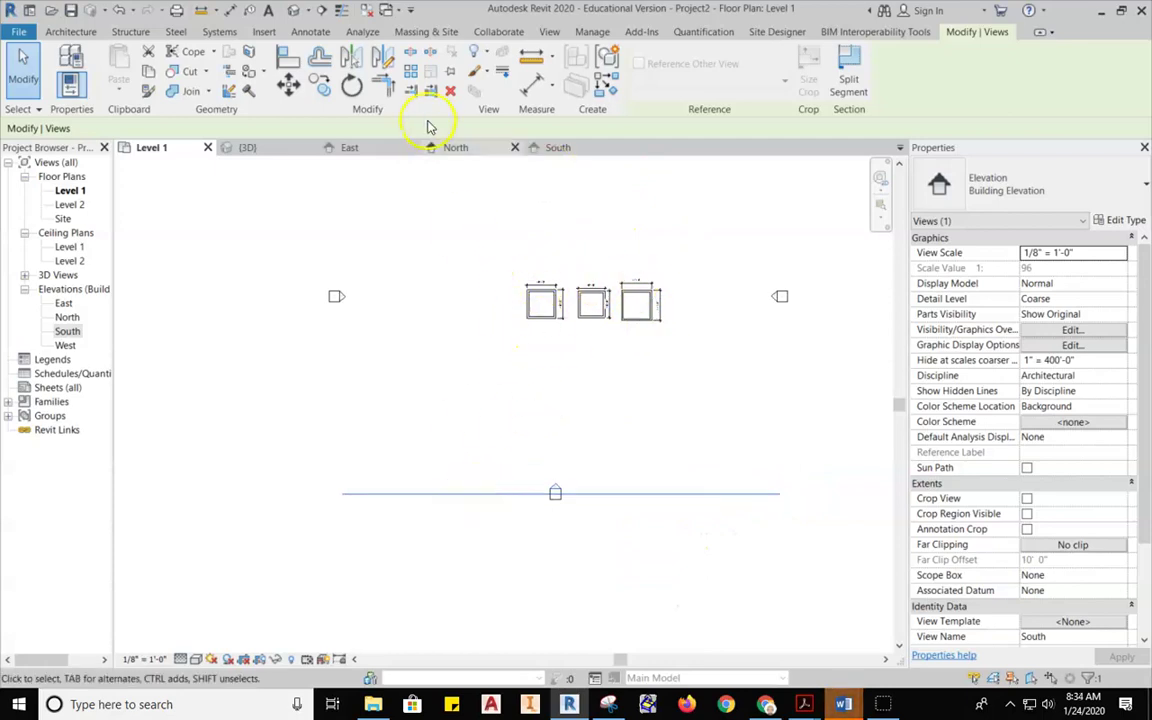
Move the three boxes and their dimensions west, outside the area enclosed by the elevation markers
{"action": "left_click", "coordinate": [689, 321]}
{"action": "left_click_drag", "start_coordinate": [702, 249], "coordinate": [463, 362]}
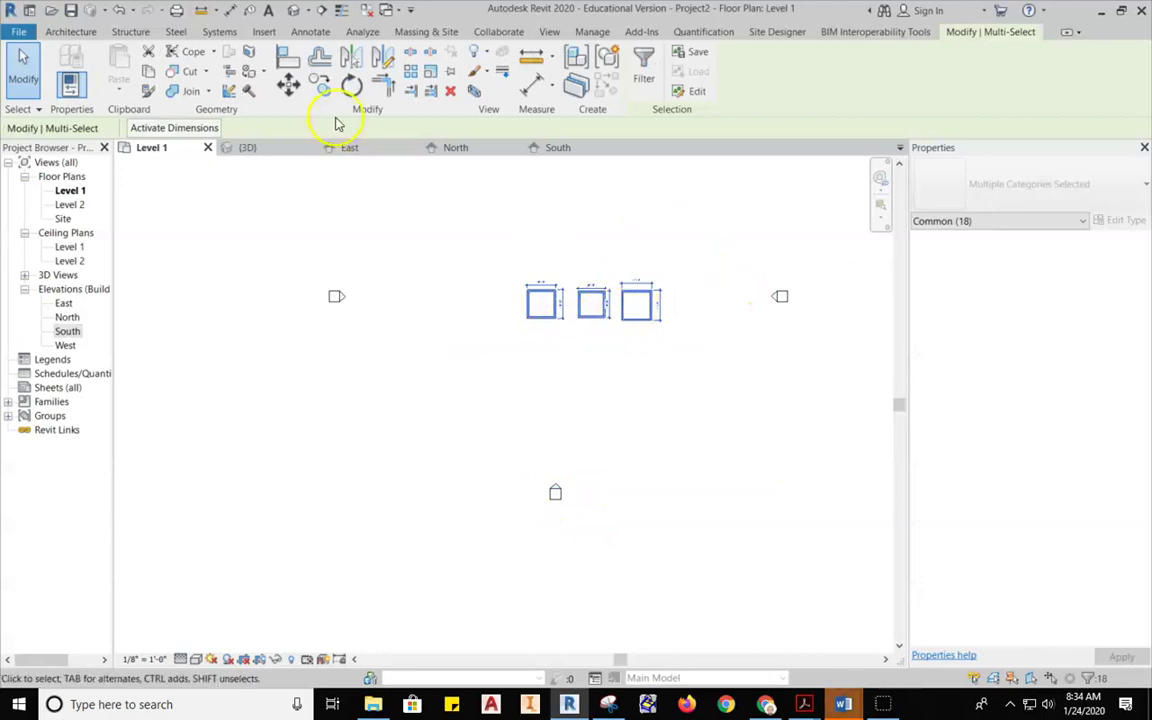
{"action": "left_click", "coordinate": [289, 86]}
{"action": "left_click", "coordinate": [637, 320]}
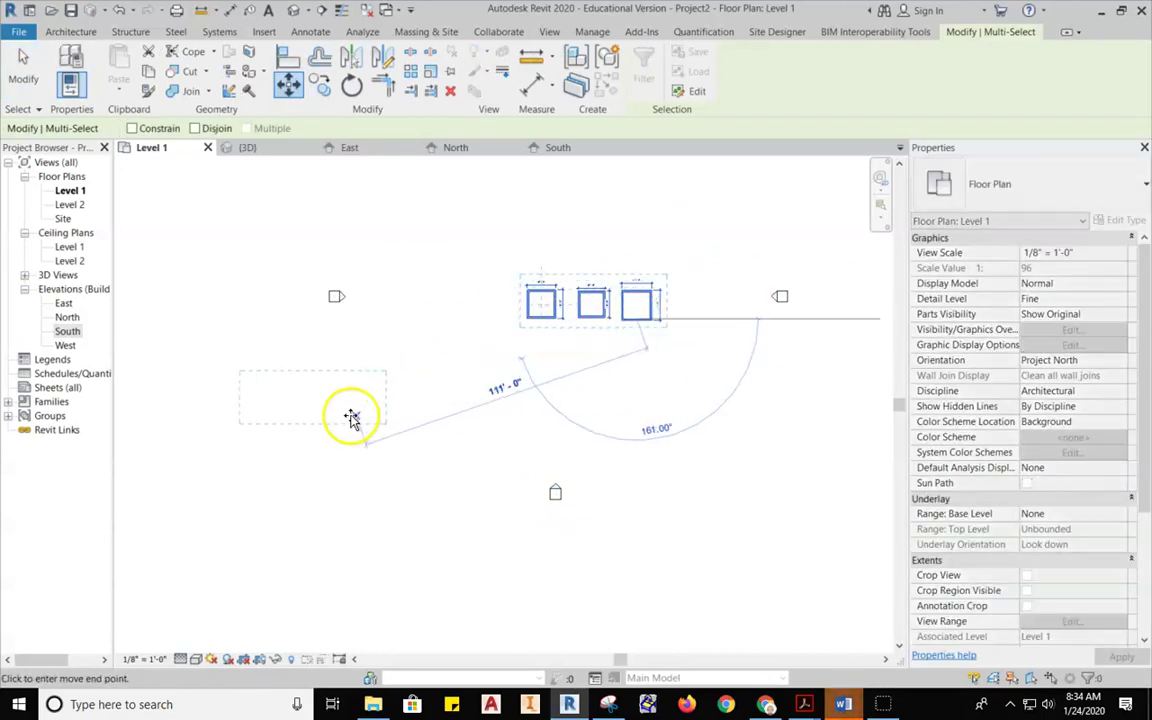
{"action": "left_click", "coordinate": [263, 387]}
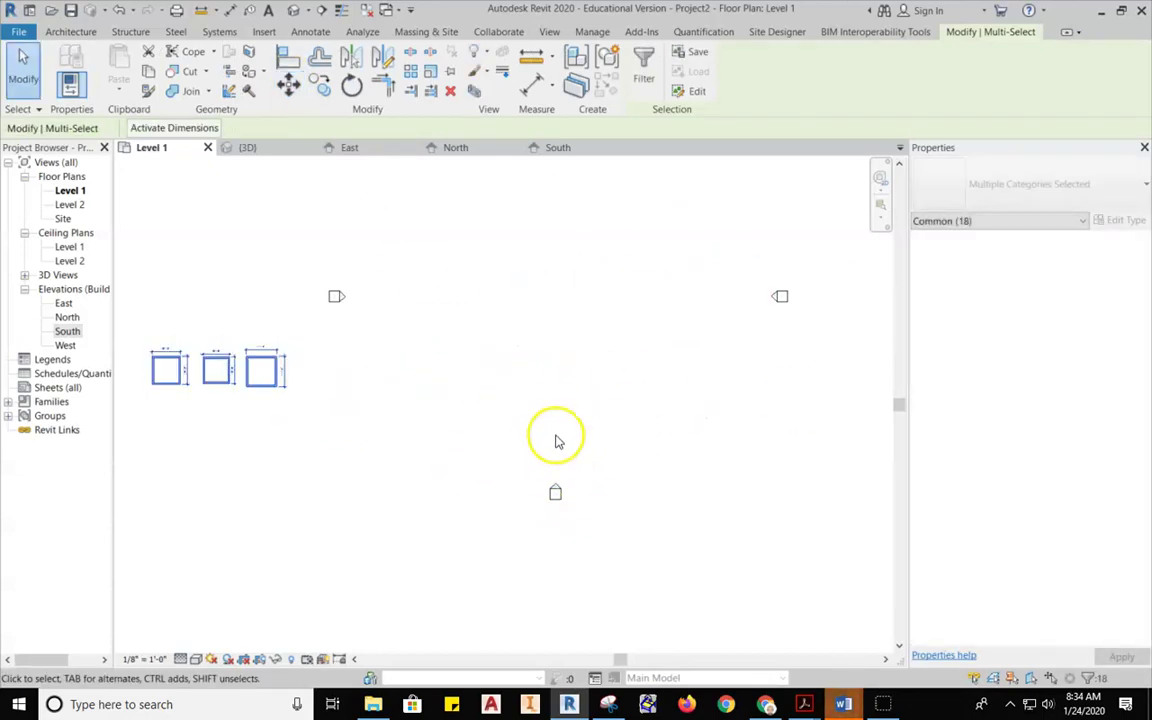
Open the South elevation from its marker and examine where the three boxes sit relative to the level lines
{"action": "left_click", "coordinate": [564, 439]}
{"action": "double_click", "coordinate": [555, 491]}
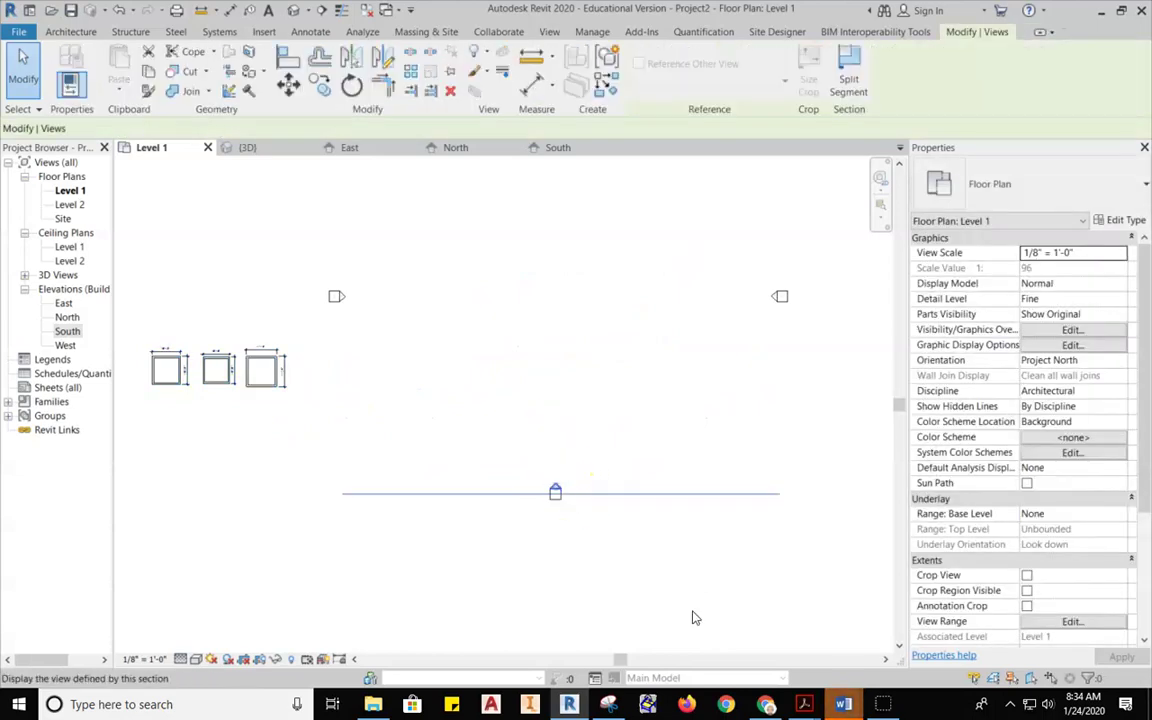
{"action": "scroll", "coordinate": [535, 488], "scroll_direction": "down", "scroll_amount": 3}
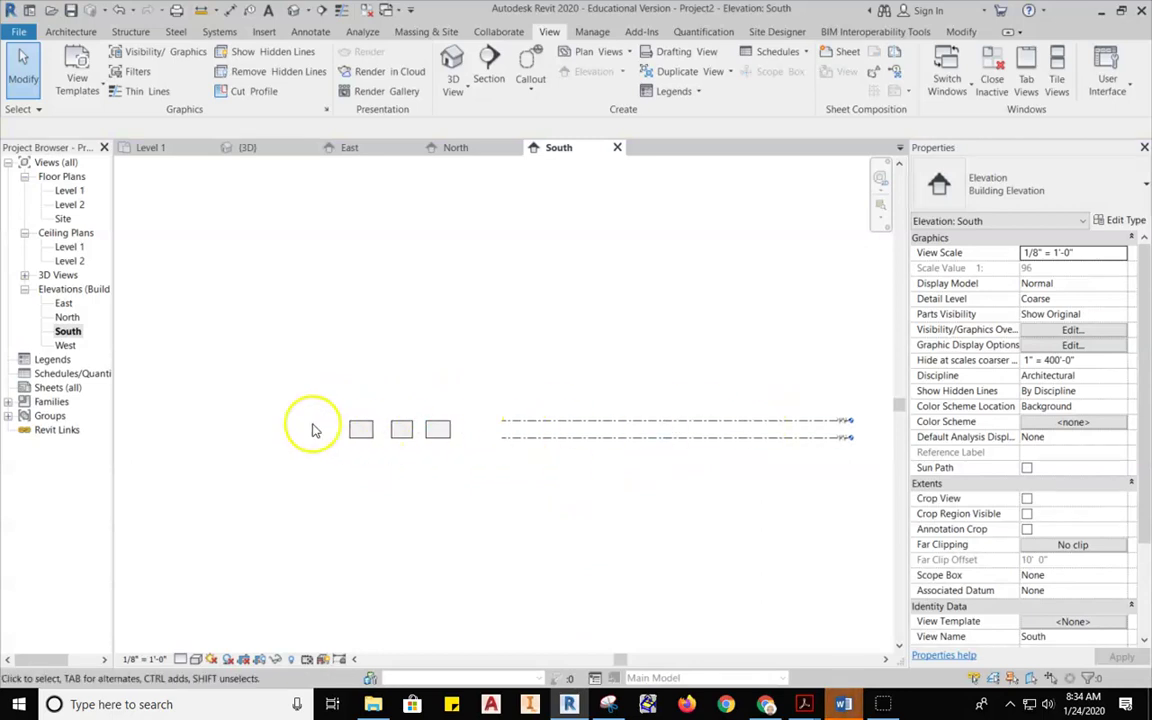
Return to the Level 1 floor plan and move the three boxes with their dimensions back between the elevation markers
{"action": "left_click", "coordinate": [170, 147]}
{"action": "left_click_drag", "start_coordinate": [300, 295], "coordinate": [133, 425]}
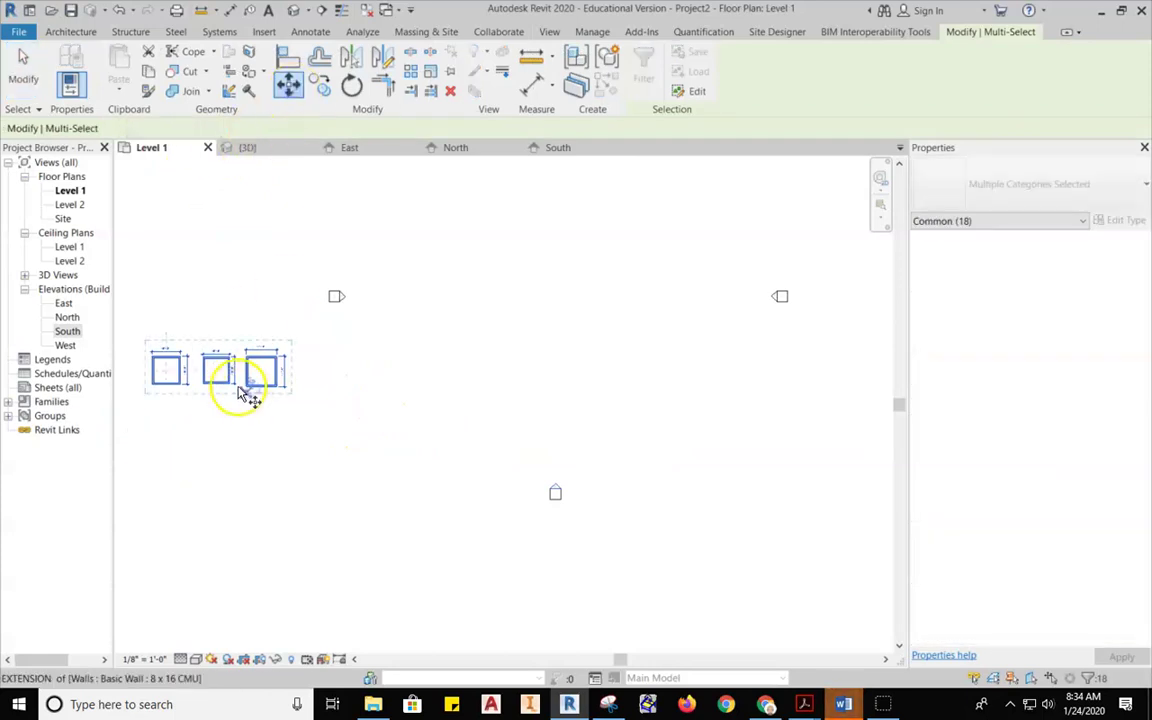
{"action": "left_click", "coordinate": [258, 346]}
{"action": "left_click", "coordinate": [568, 316]}
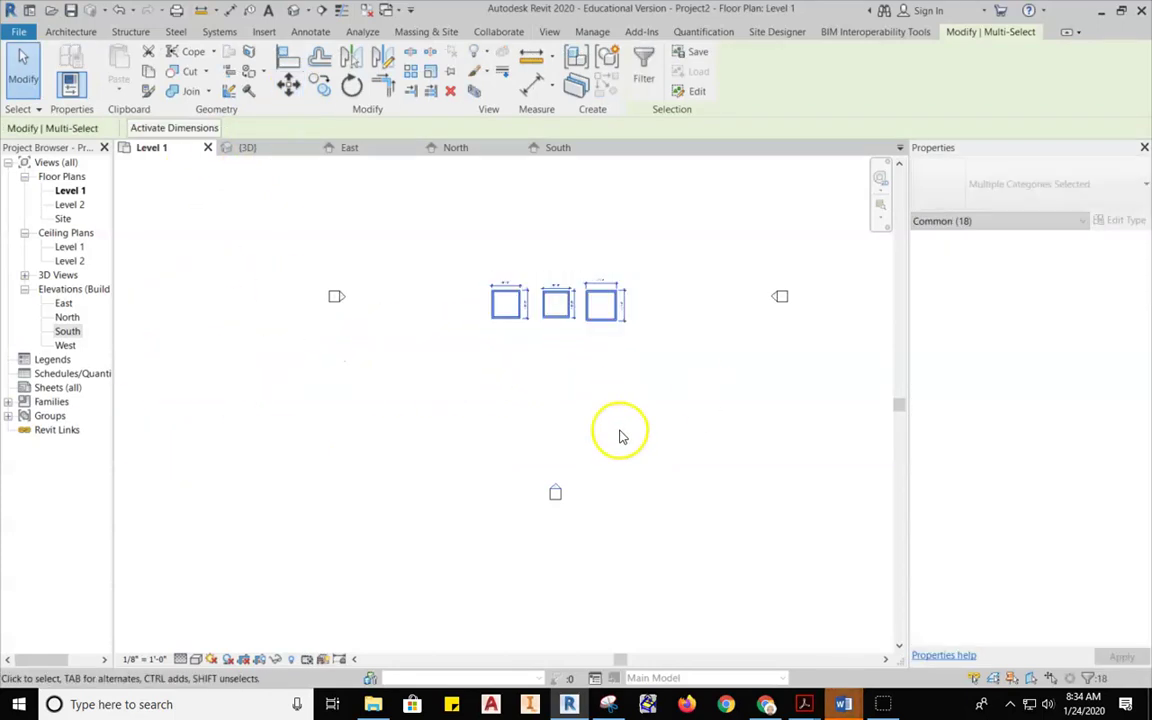
{"action": "key", "text": "Escape"}
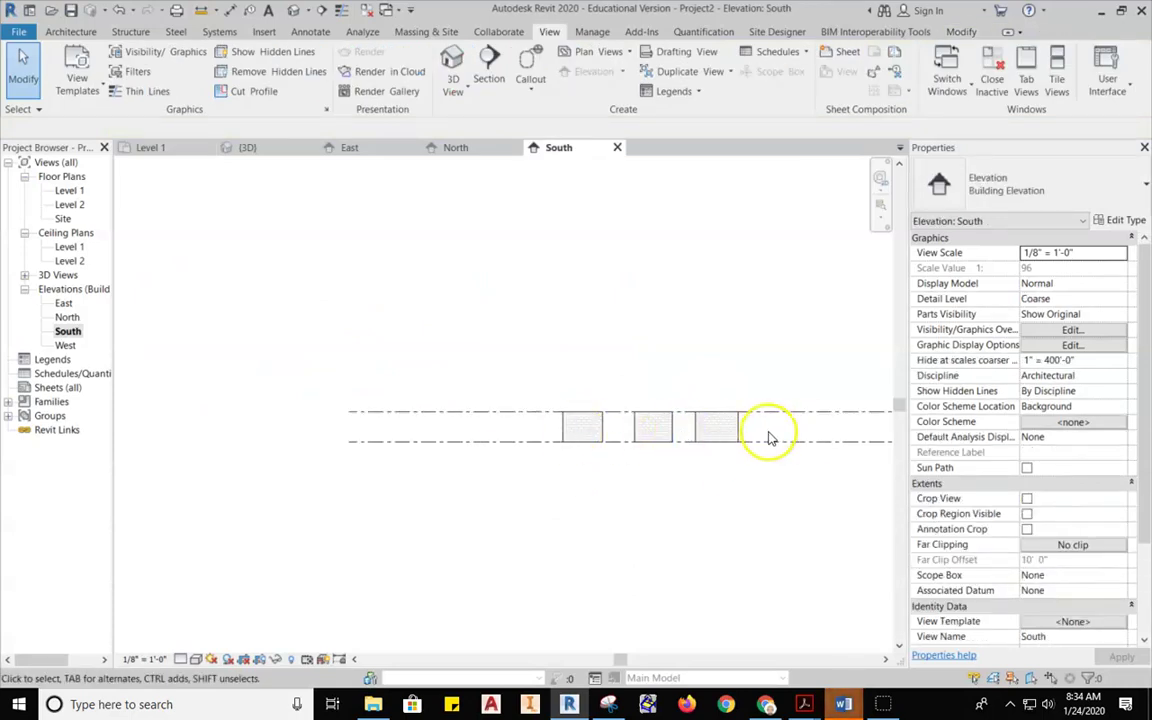
In the Level 1 floor plan, move the East elevation's view line so it cuts through the easternmost box
{"action": "left_click", "coordinate": [165, 148]}
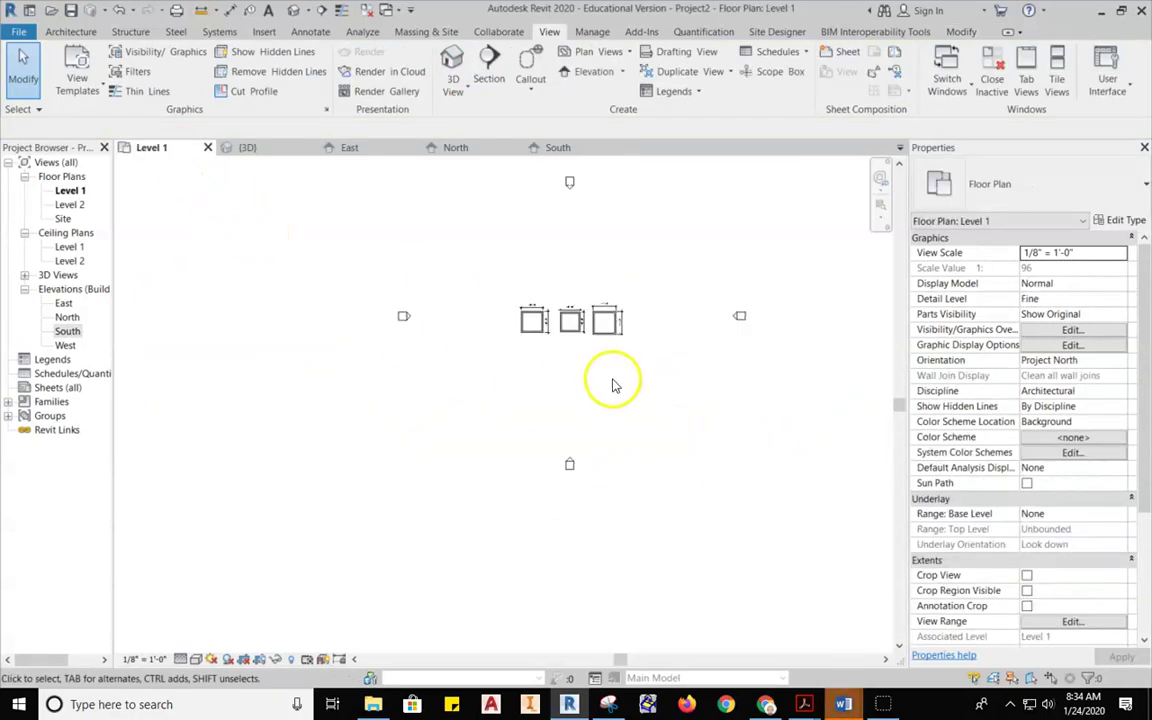
{"action": "scroll", "coordinate": [755, 318], "scroll_direction": "up", "scroll_amount": 2}
{"action": "left_click", "coordinate": [739, 316]}
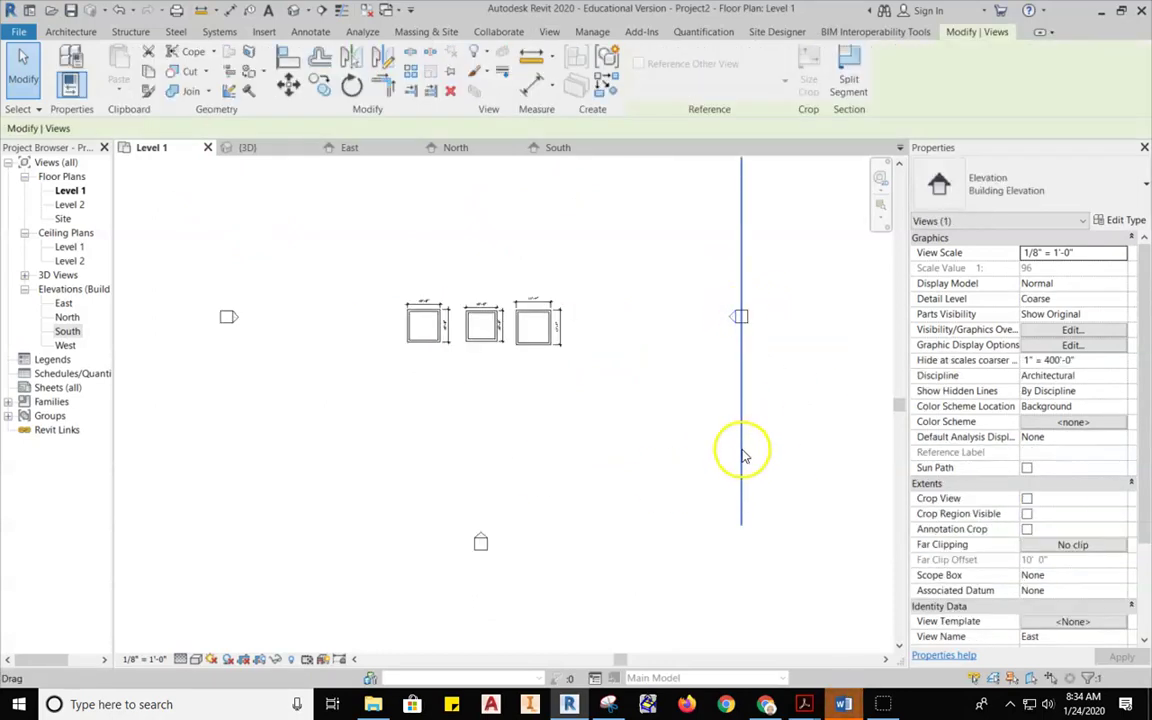
{"action": "left_click_drag", "start_coordinate": [741, 451], "coordinate": [535, 459]}
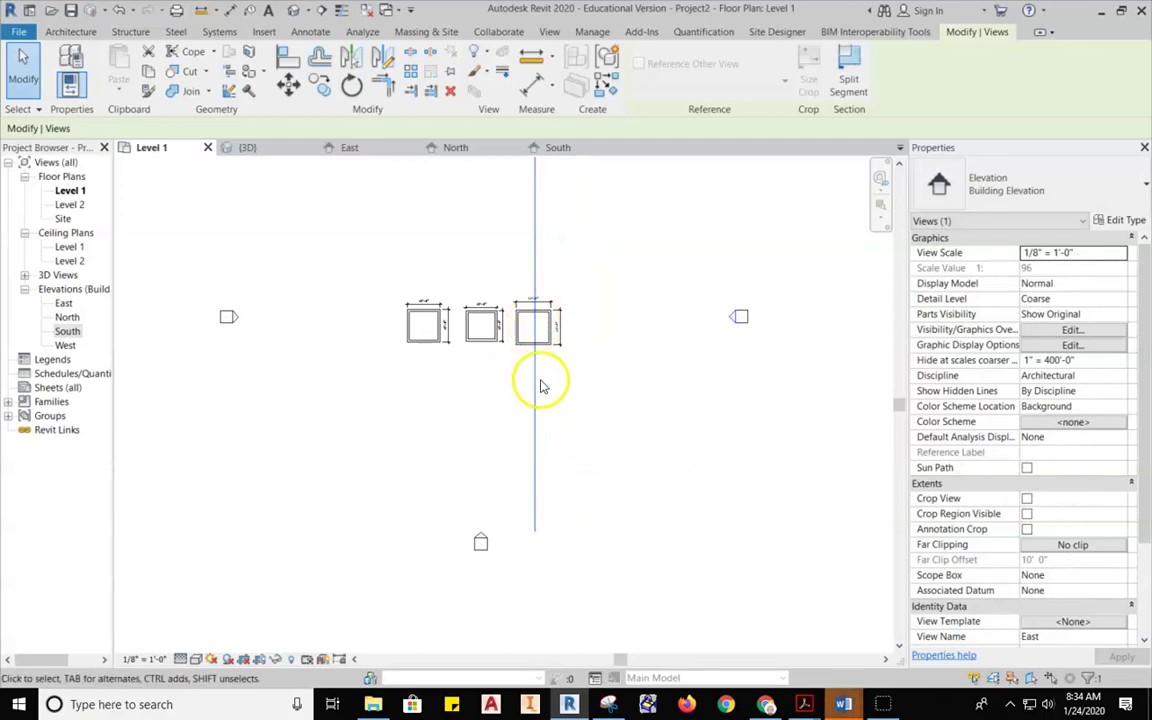
Move the East elevation's view line back beside its marker, clear of the three boxes
{"action": "left_click_drag", "start_coordinate": [535, 386], "coordinate": [733, 386]}
{"action": "left_click", "coordinate": [658, 381]}
{"action": "scroll", "coordinate": [658, 381], "scroll_direction": "down", "scroll_amount": 2}
{"action": "middle_click_drag", "start_coordinate": [658, 381], "coordinate": [680, 481]}
{"action": "scroll", "coordinate": [548, 391], "scroll_direction": "up", "scroll_amount": 2}
{"action": "scroll", "coordinate": [586, 381], "scroll_direction": "down", "scroll_amount": 1}
{"action": "middle_click_drag", "start_coordinate": [586, 381], "coordinate": [616, 317]}
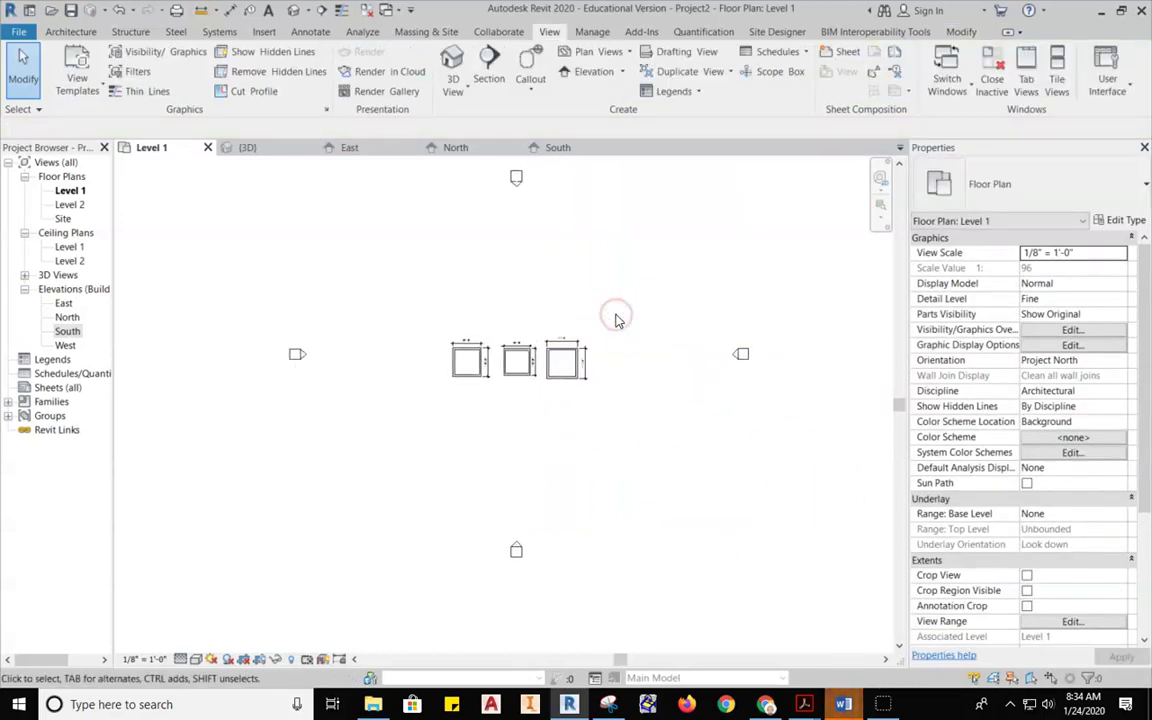
Check the three boxes against the level lines in the South elevation and return to the Level 1 floor plan
{"action": "scroll", "coordinate": [587, 275], "scroll_direction": "up", "scroll_amount": 2}
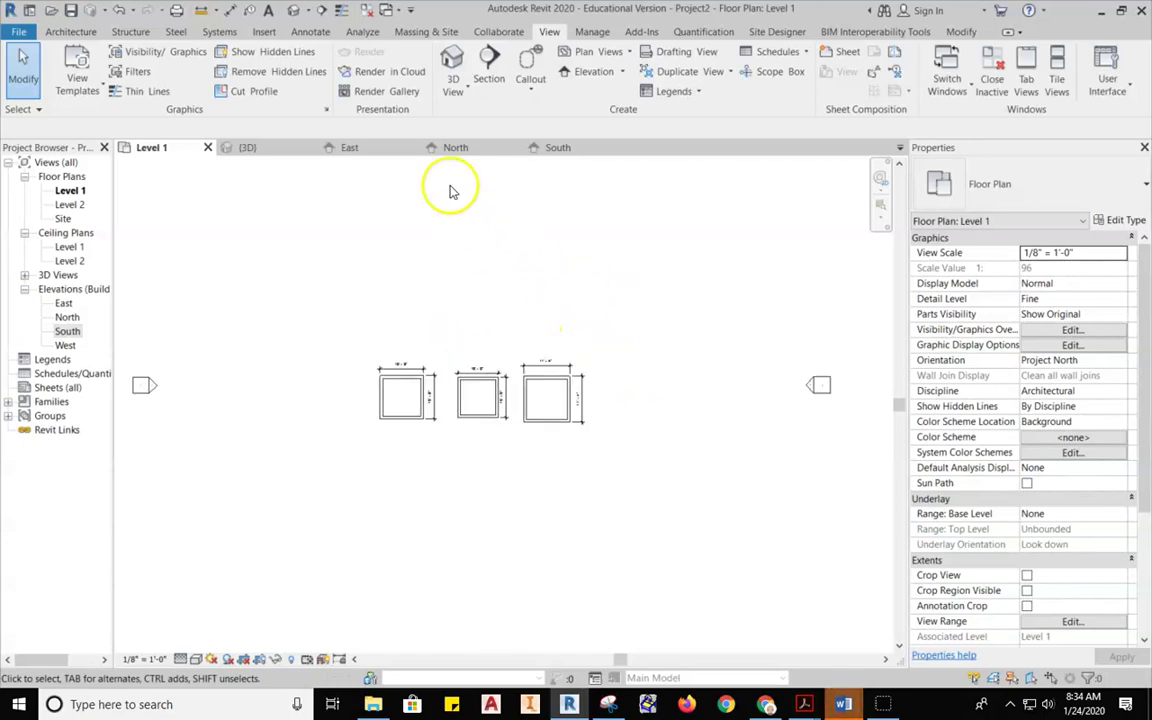
{"action": "left_click", "coordinate": [552, 147]}
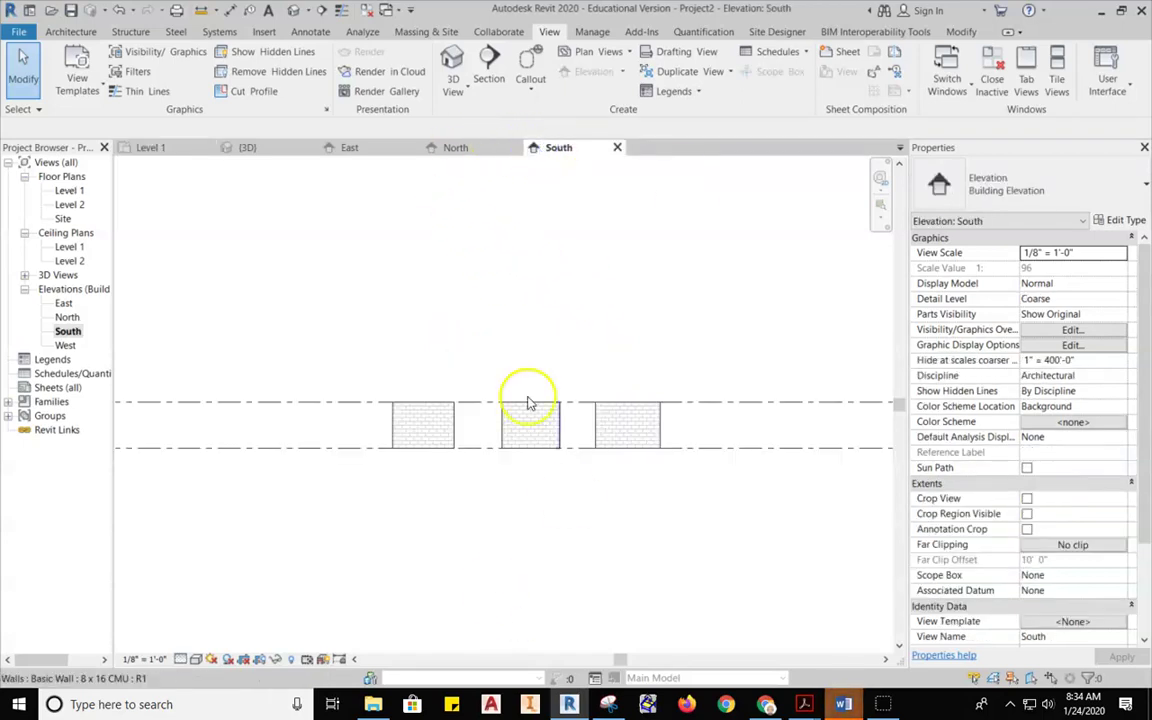
{"action": "left_click", "coordinate": [149, 148]}
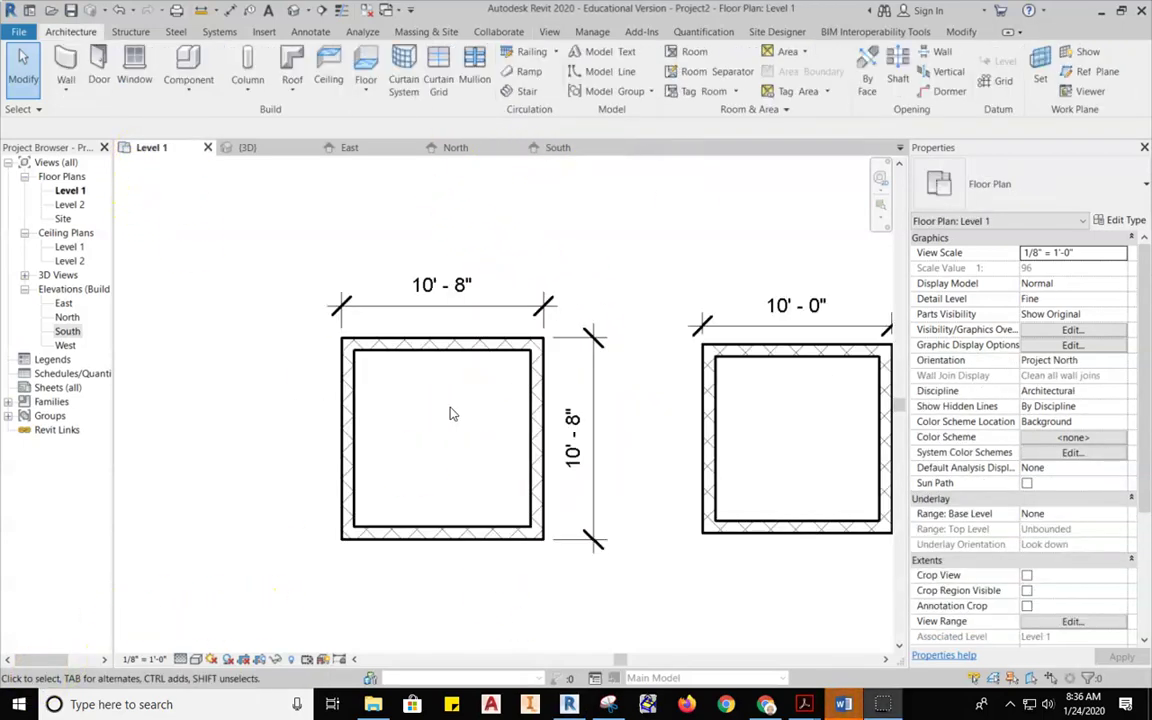
Start the Door command in the Level 1 floor plan and review the available Single-Flush sizes, keeping 36" x 84"
{"action": "left_click", "coordinate": [421, 466]}
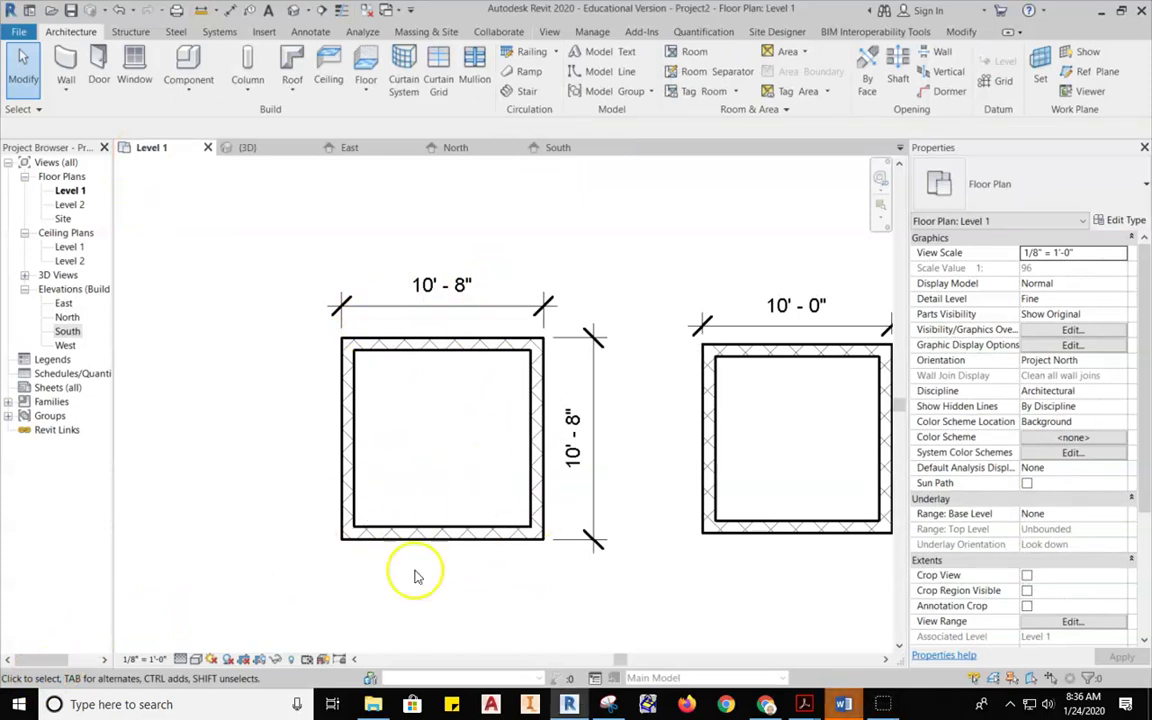
{"action": "scroll", "coordinate": [447, 437], "scroll_direction": "up", "scroll_amount": 3}
{"action": "scroll", "coordinate": [398, 437], "scroll_direction": "down", "scroll_amount": 4}
{"action": "scroll", "coordinate": [385, 470], "scroll_direction": "up", "scroll_amount": 1}
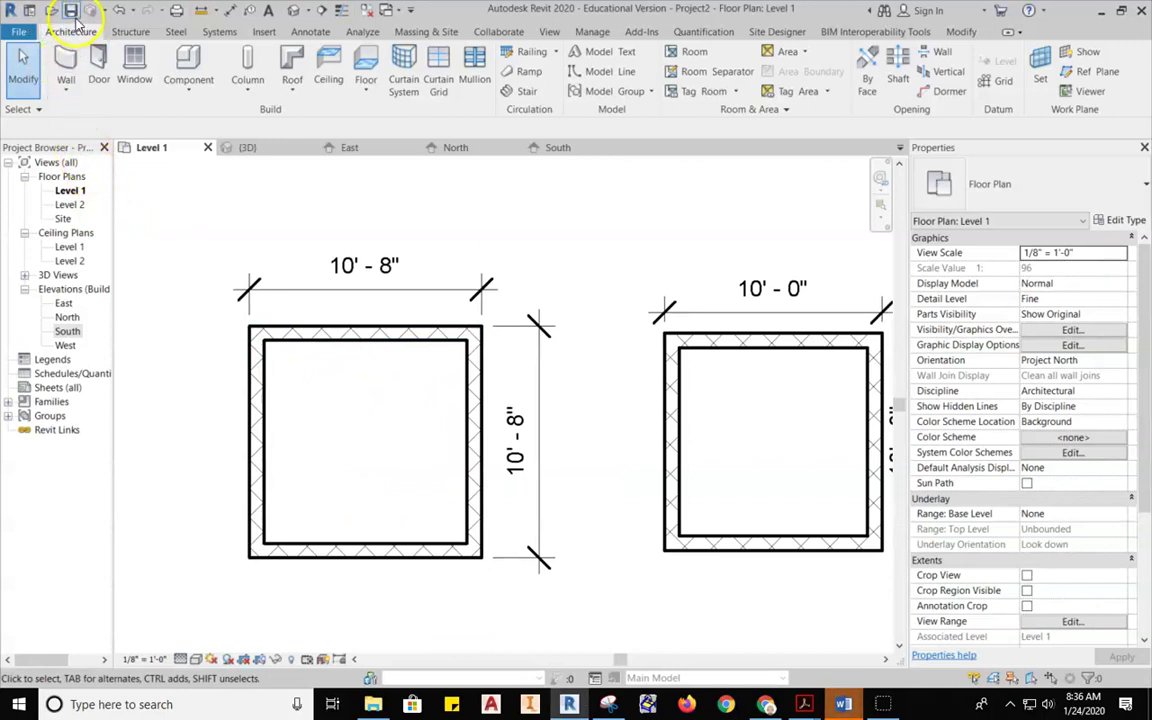
{"action": "left_click", "coordinate": [97, 84]}
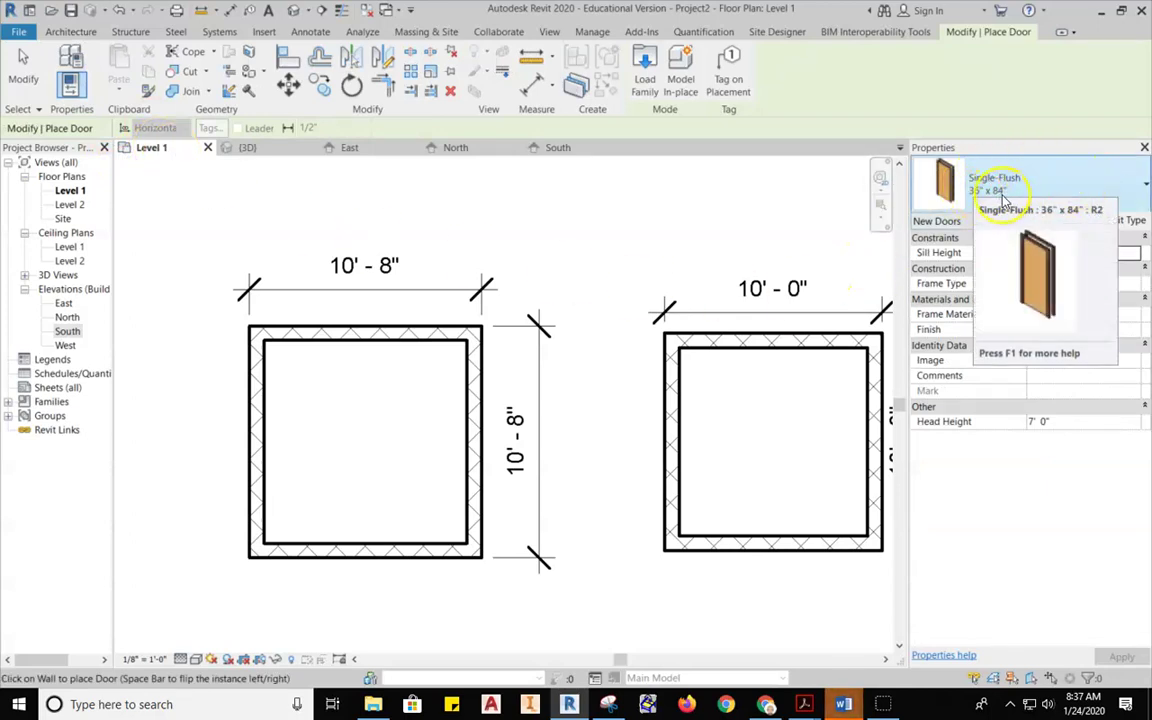
{"action": "left_click", "coordinate": [1141, 188]}
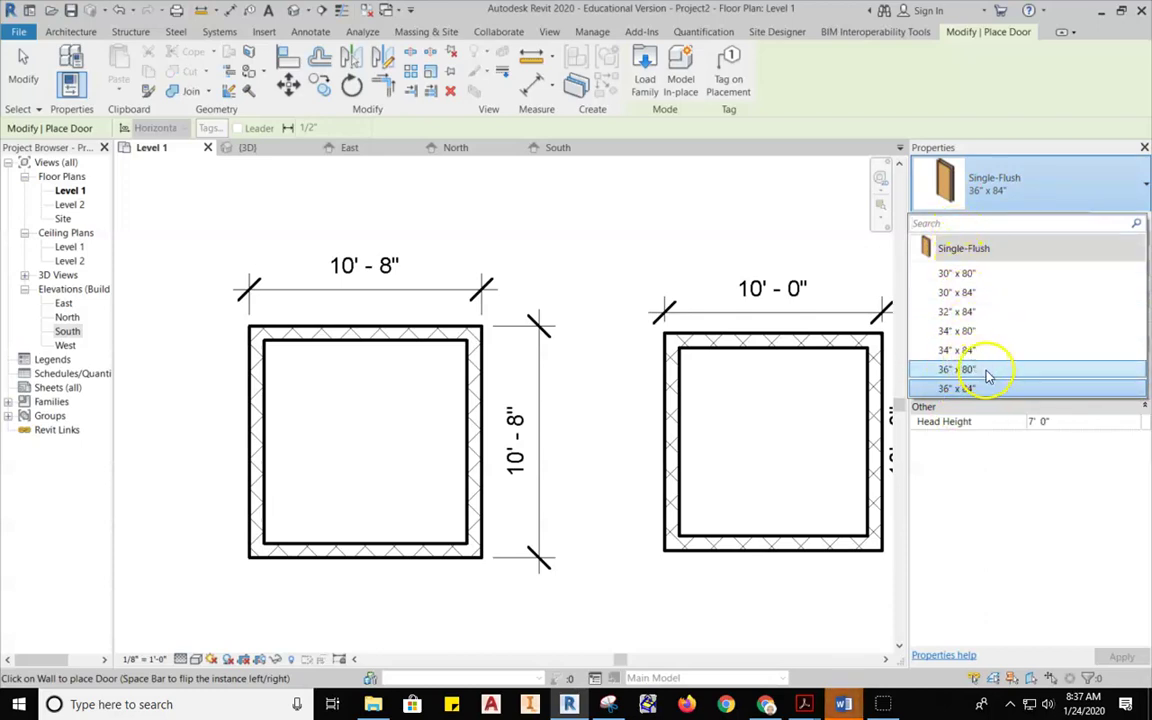
{"action": "left_click", "coordinate": [1036, 181]}
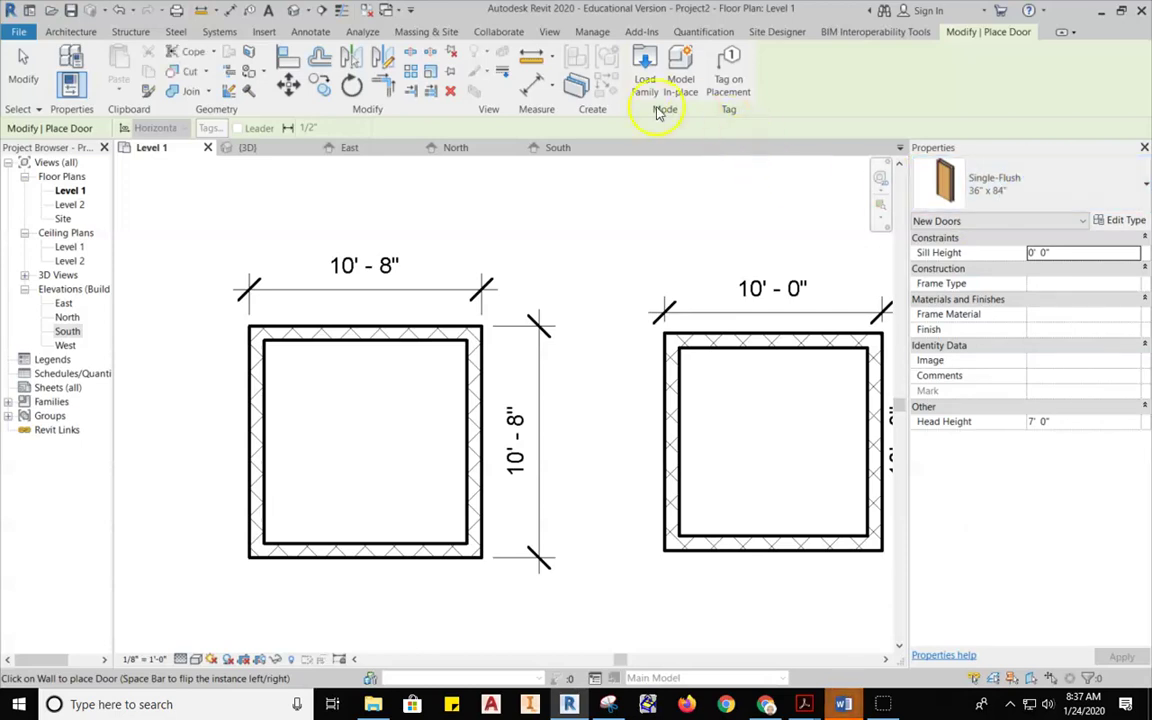
Start loading a door family and open the Doors folder in the US Imperial library
{"action": "left_click", "coordinate": [646, 70]}
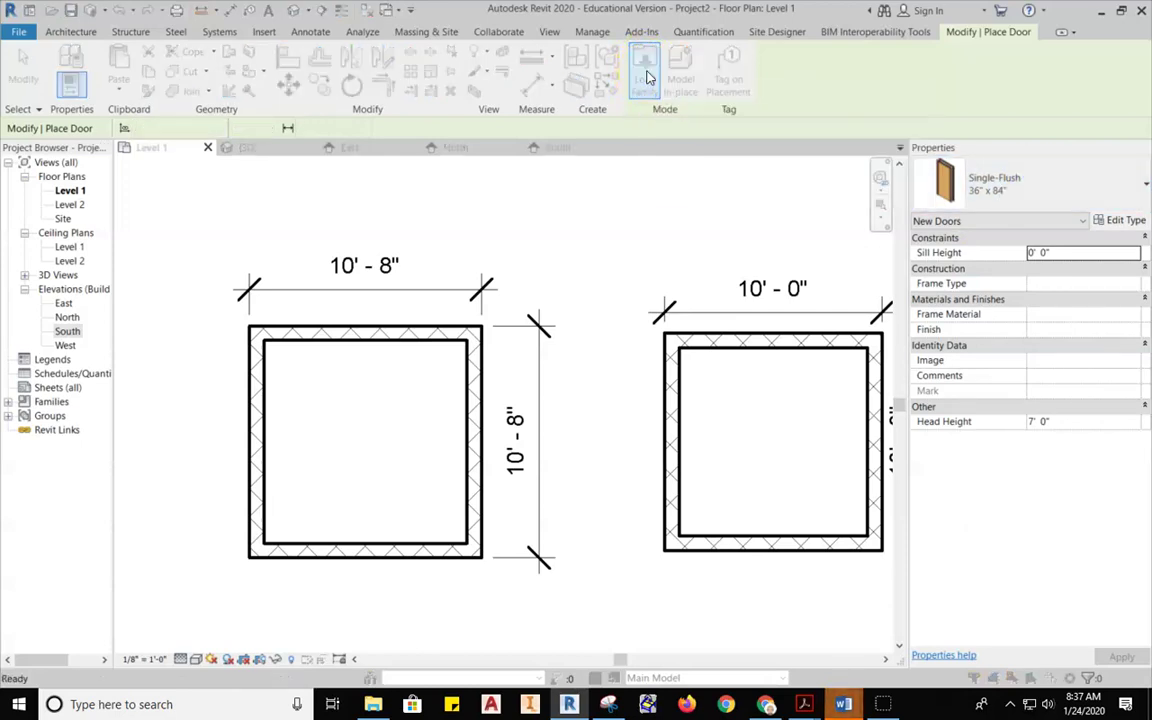
{"action": "left_click_drag", "start_coordinate": [727, 258], "coordinate": [669, 133]}
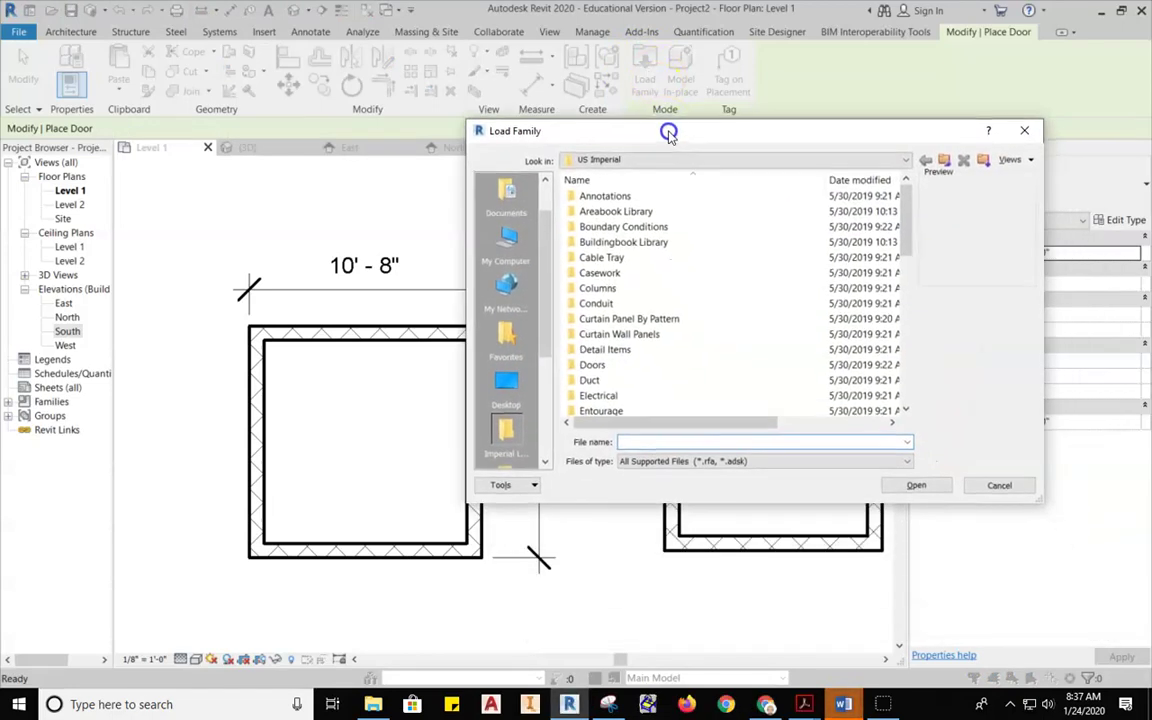
{"action": "left_click", "coordinate": [589, 163]}
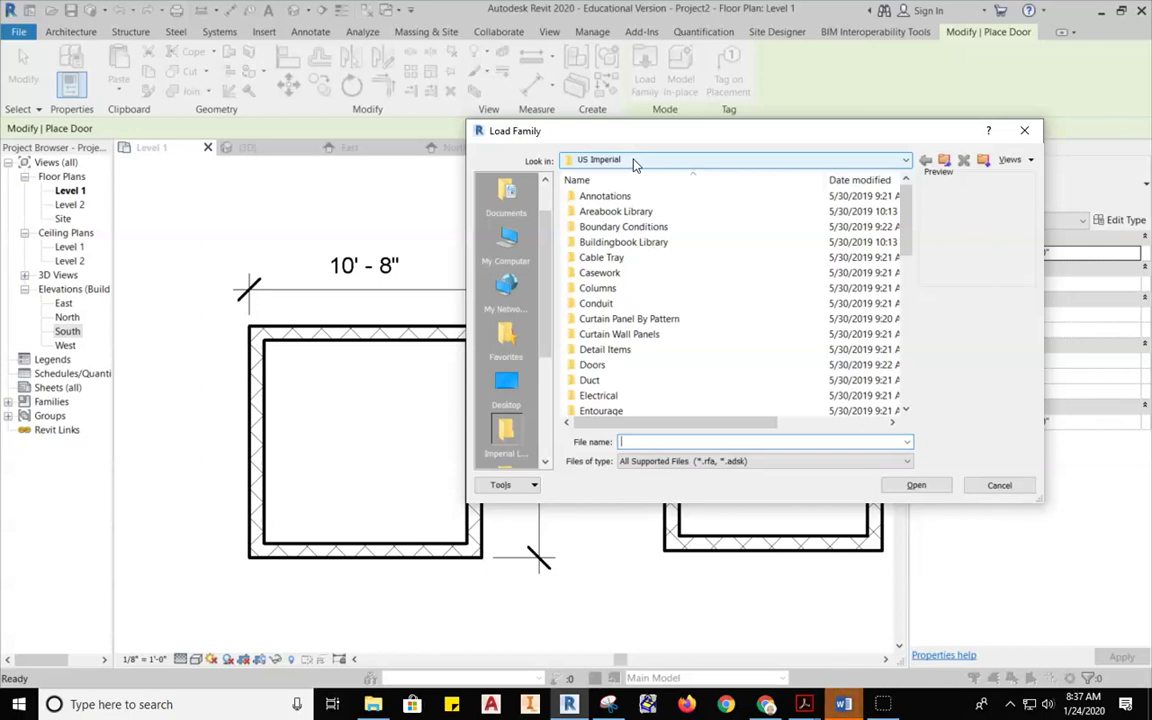
{"action": "double_click", "coordinate": [592, 365]}
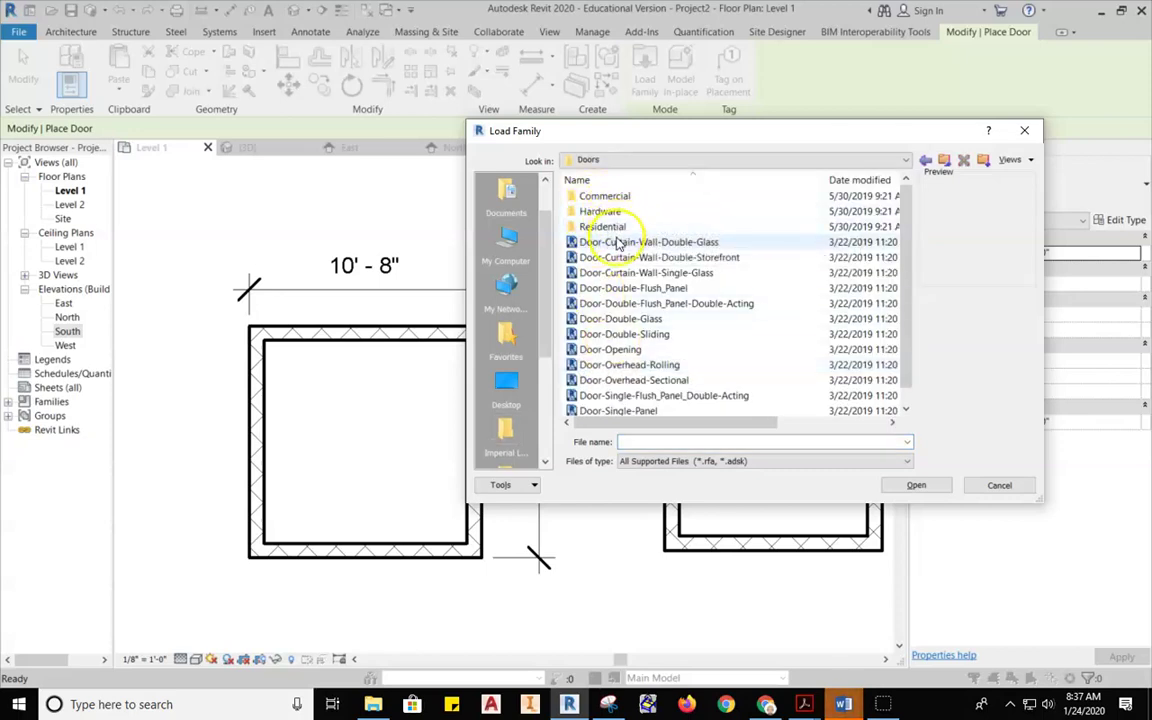
Preview the door families in the Doors folder from Door-Curtain-Wall-Double-Glass to Door-Opening
{"action": "left_click", "coordinate": [679, 246]}
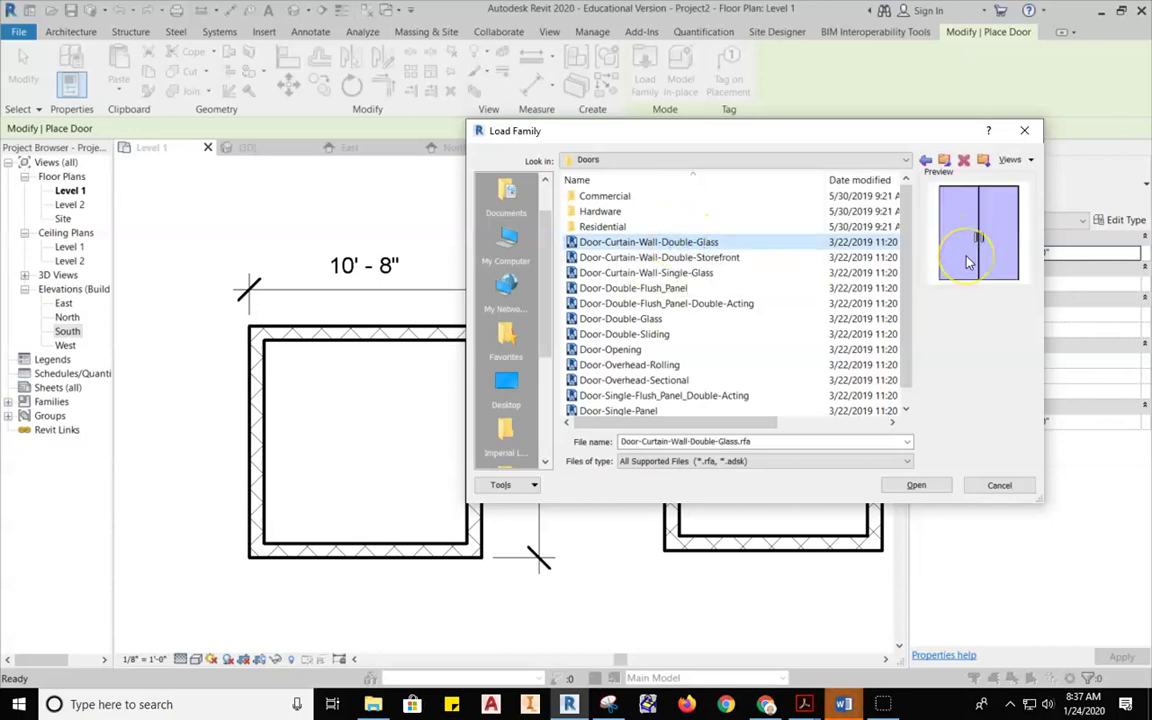
{"action": "key", "text": "Down"}
{"action": "key", "text": "Down"}
{"action": "key", "text": "Down"}
{"action": "key", "text": "Down"}
{"action": "key", "text": "Down"}
{"action": "key", "text": "Down"}
{"action": "key", "text": "Down"}
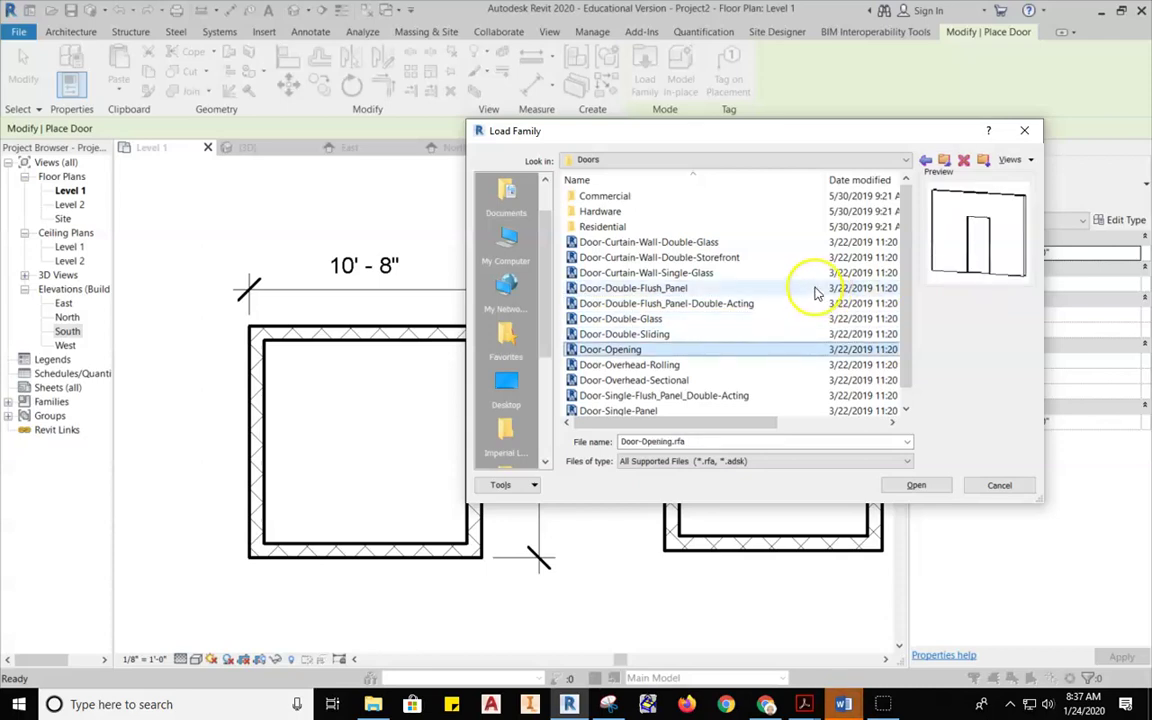
{"action": "left_click", "coordinate": [674, 242]}
{"action": "right_click", "coordinate": [670, 246]}
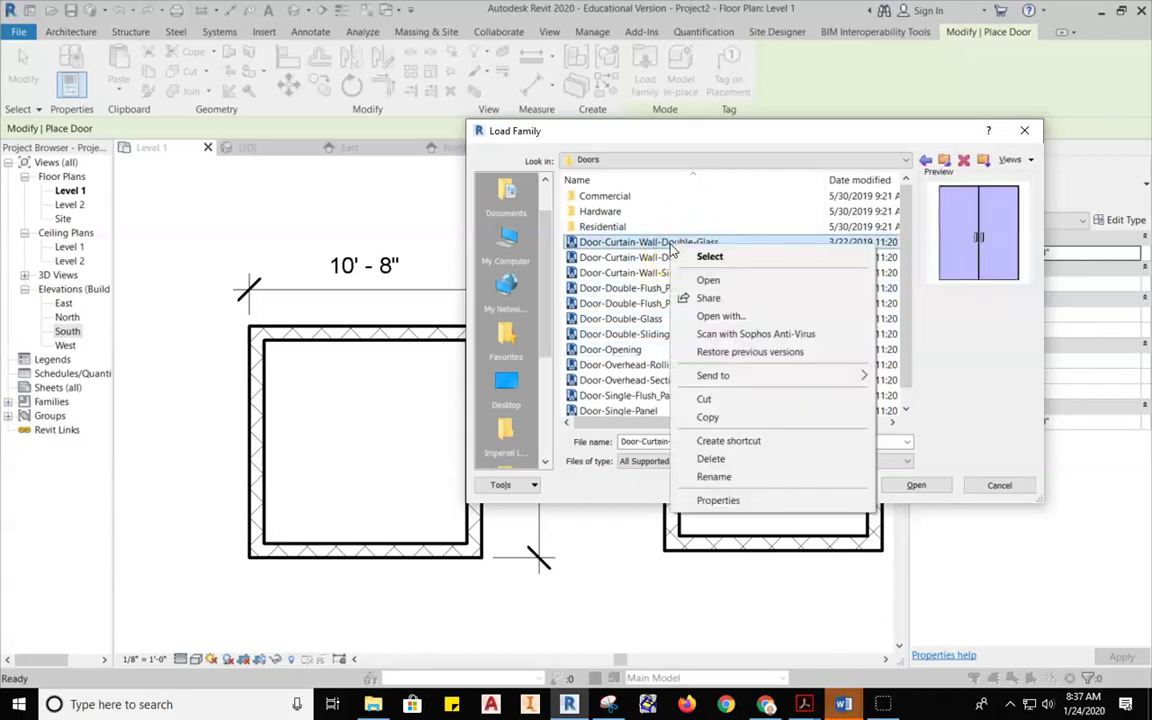
{"action": "left_click", "coordinate": [977, 342]}
Preview the remaining families in the Doors folder, from Door-Curtain-Wall-Double-Storefront through Door-Single-Panel, and go back up to the Residential folder
{"action": "left_click", "coordinate": [693, 257]}
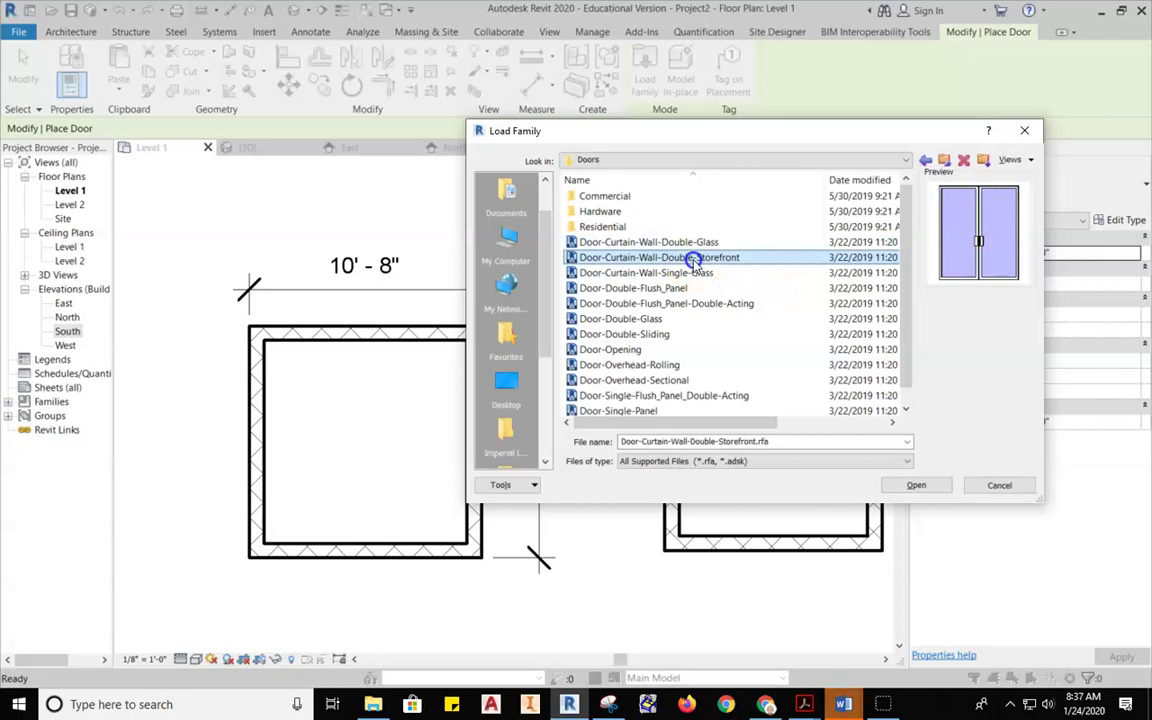
{"action": "key", "text": "Down"}
{"action": "key", "text": "Down"}
{"action": "key", "text": "Down"}
{"action": "key", "text": "Down"}
{"action": "key", "text": "Down"}
{"action": "key", "text": "Down"}
{"action": "key", "text": "Down"}
{"action": "key", "text": "Down"}
{"action": "key", "text": "Down"}
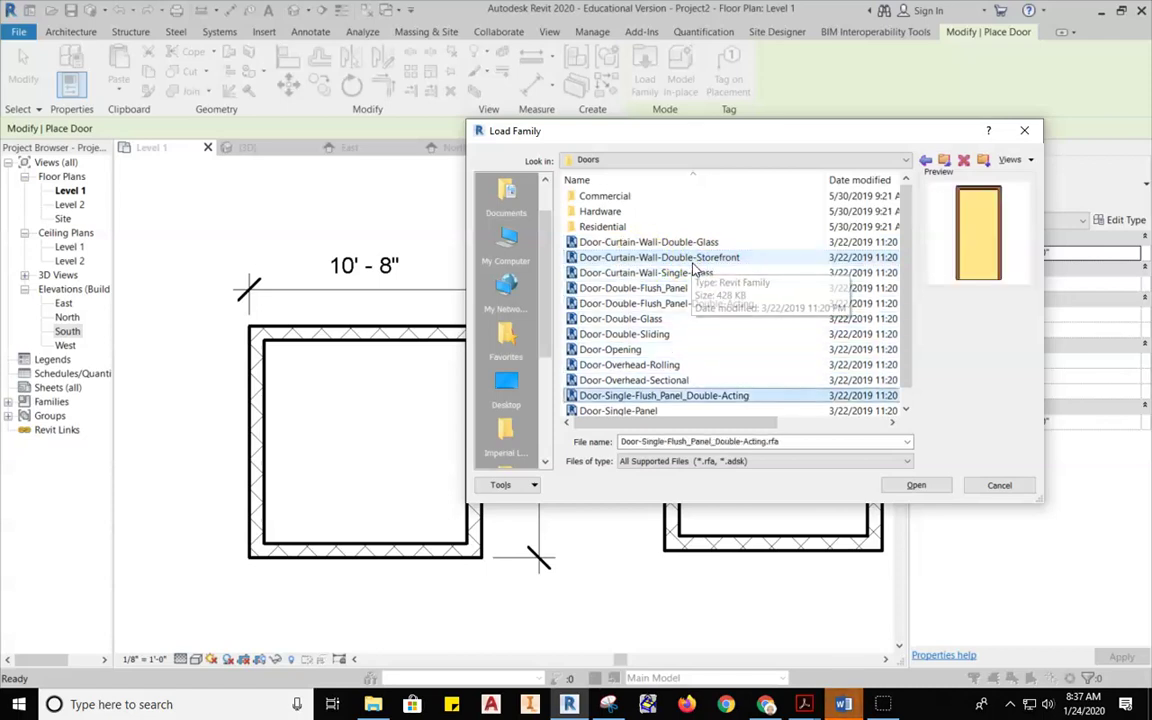
{"action": "key", "text": "Down"}
{"action": "key", "text": "Up"}
{"action": "key", "text": "Up"}
{"action": "key", "text": "Up"}
{"action": "key", "text": "Up"}
{"action": "key", "text": "Up"}
{"action": "key", "text": "Up"}
{"action": "key", "text": "Up"}
{"action": "key", "text": "Up"}
{"action": "key", "text": "Up"}
{"action": "key", "text": "Up"}
{"action": "key", "text": "Up"}
{"action": "key", "text": "Up"}
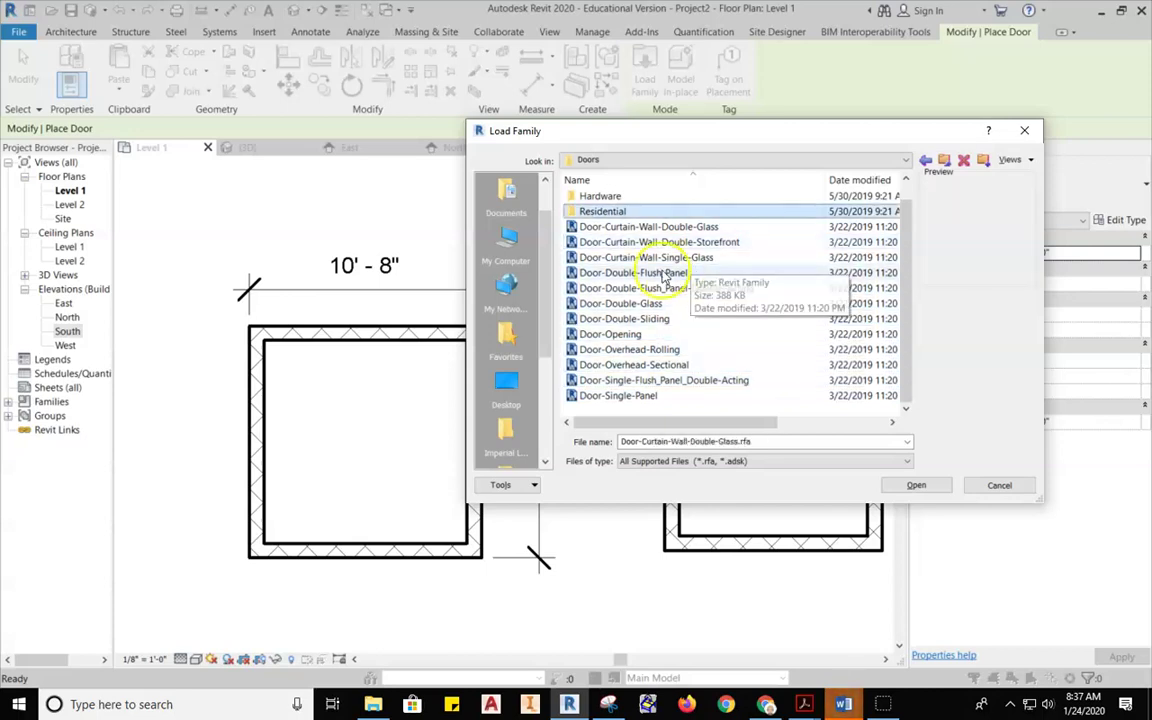
Preview the door families in the Residential folder, from Door-Exterior-Double-Full Glass-Wood_Clad through Door-Interior-Single-5_Panel_Vert-Wood
{"action": "double_click", "coordinate": [573, 209]}
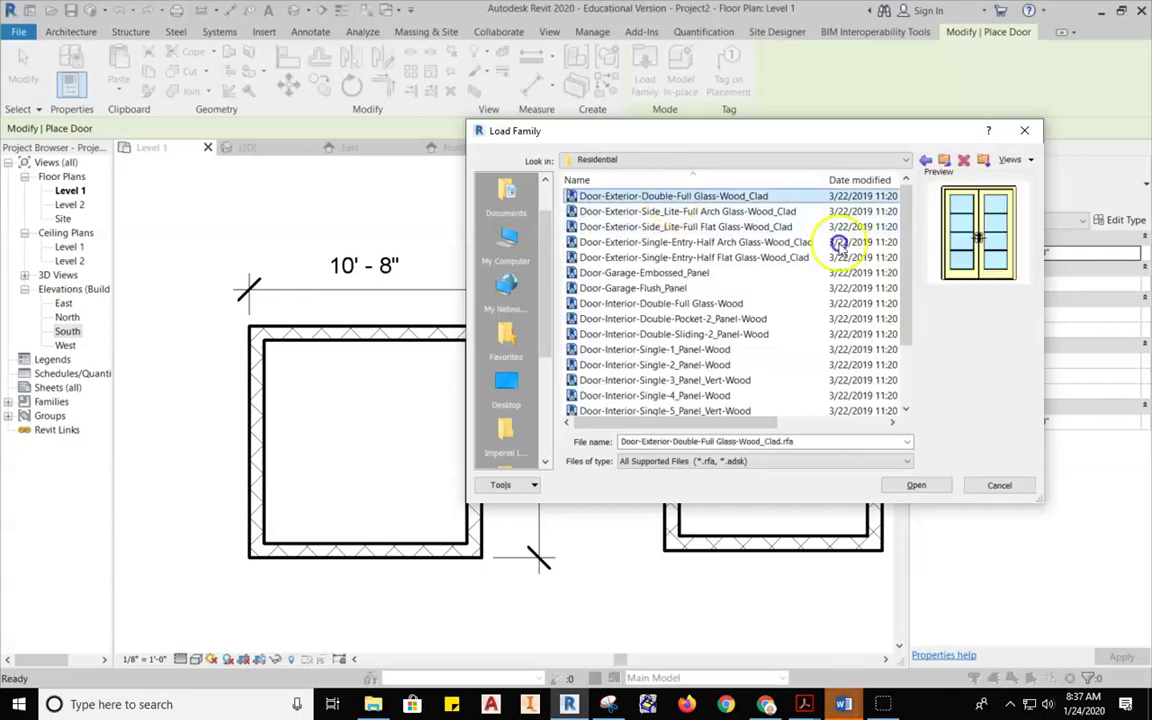
{"action": "key", "text": "Down"}
{"action": "key", "text": "Down"}
{"action": "key", "text": "Down"}
{"action": "key", "text": "Down"}
{"action": "key", "text": "Down"}
{"action": "key", "text": "Down"}
{"action": "key", "text": "Down"}
{"action": "key", "text": "Down"}
{"action": "key", "text": "Down"}
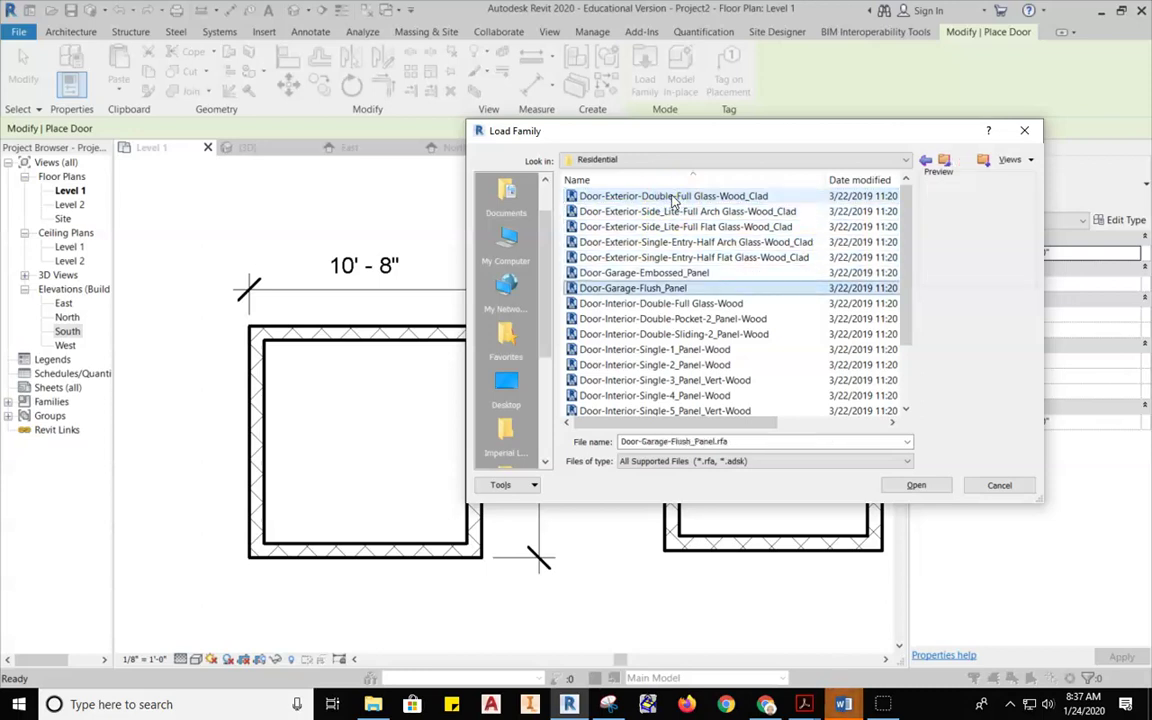
{"action": "key", "text": "Down"}
{"action": "key", "text": "Down"}
{"action": "key", "text": "Down"}
{"action": "key", "text": "Down"}
{"action": "key", "text": "Down"}
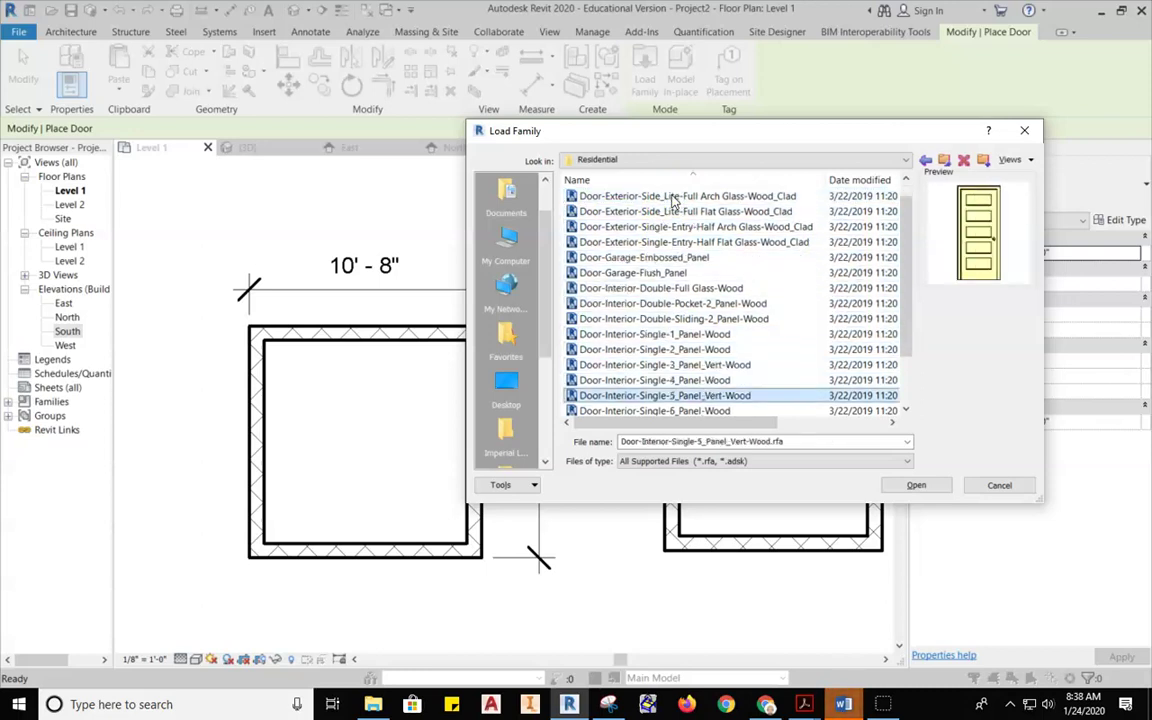
Compare the exterior door families and load Door-Exterior-Single-Entry-Half Arch Glass-Wood_Clad in the 36" x 80" type
{"action": "scroll", "coordinate": [640, 210], "scroll_direction": "up", "scroll_amount": 1}
{"action": "left_click", "coordinate": [633, 227]}
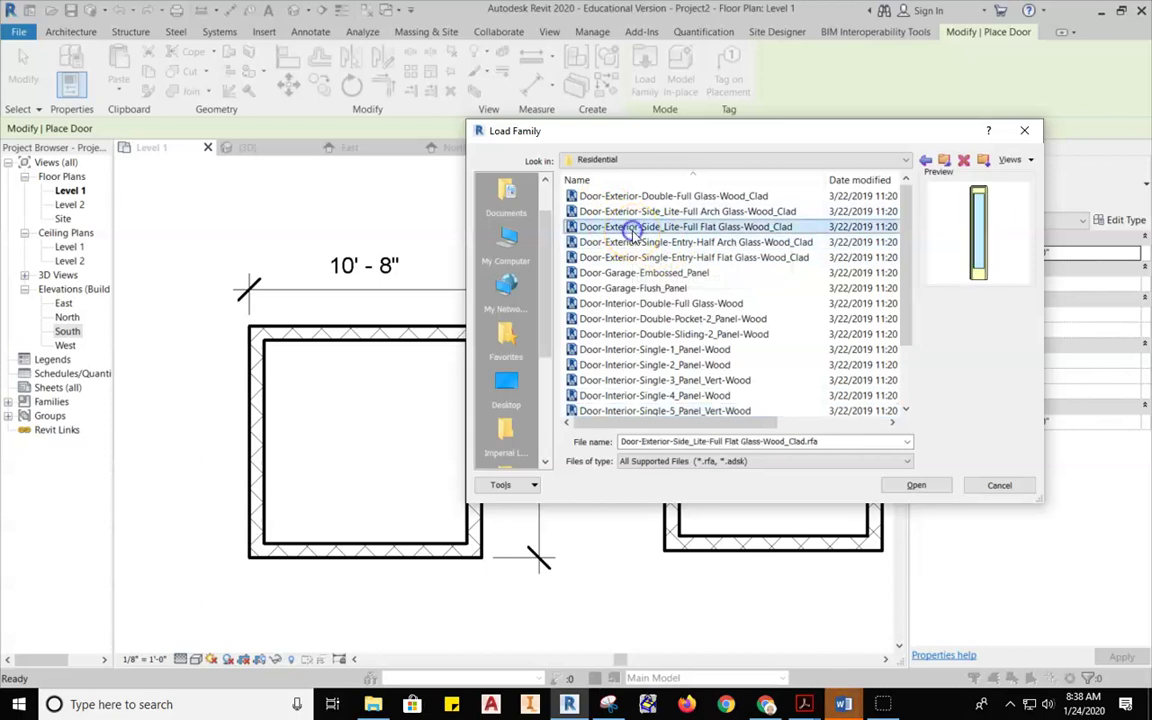
{"action": "left_click", "coordinate": [672, 197]}
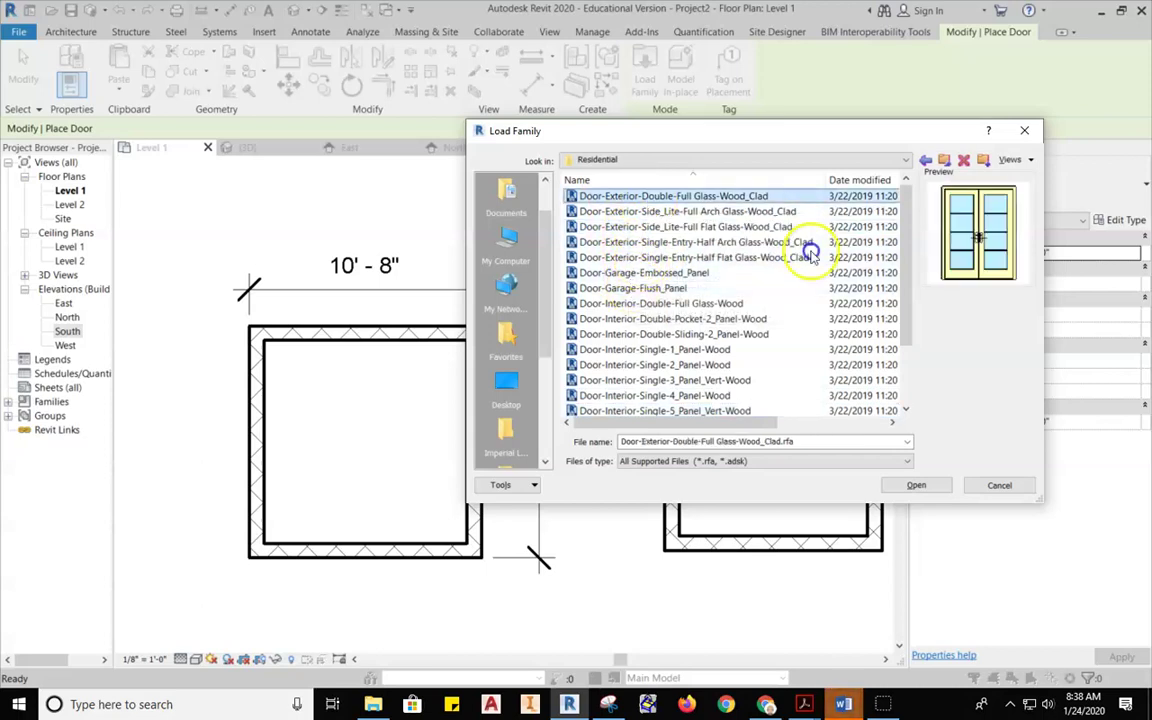
{"action": "left_click", "coordinate": [625, 212]}
{"action": "left_click", "coordinate": [645, 228]}
{"action": "left_click", "coordinate": [642, 242]}
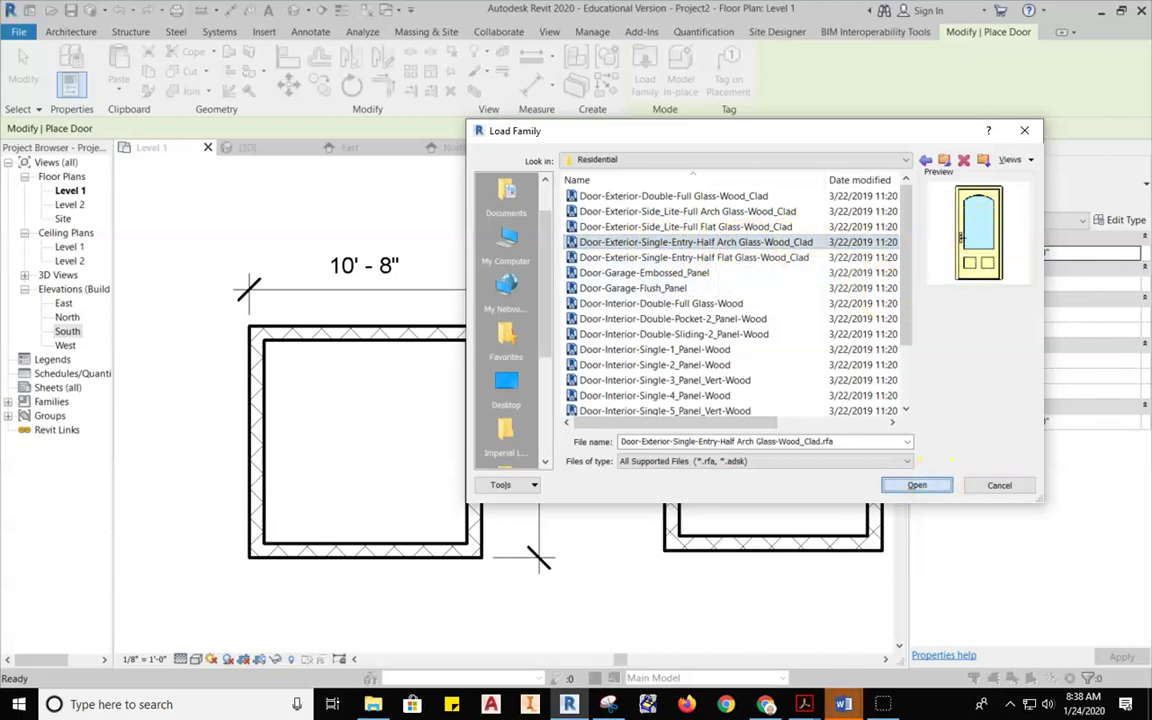
{"action": "left_click", "coordinate": [946, 487]}
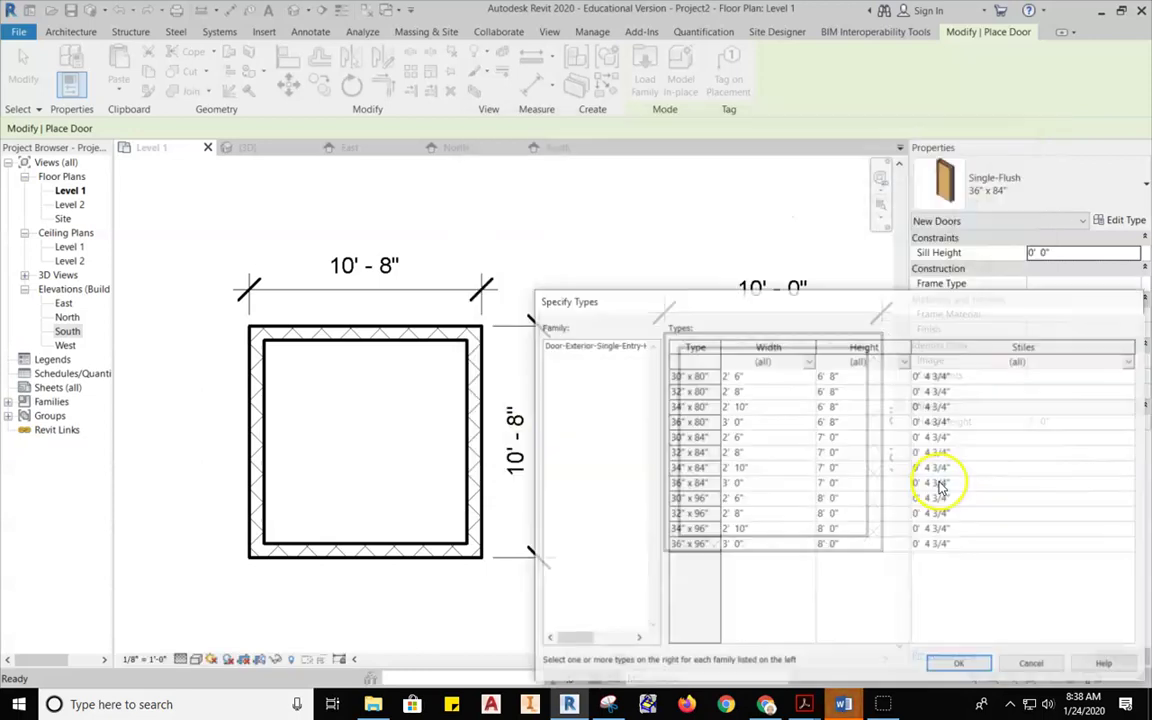
{"action": "left_click", "coordinate": [684, 421]}
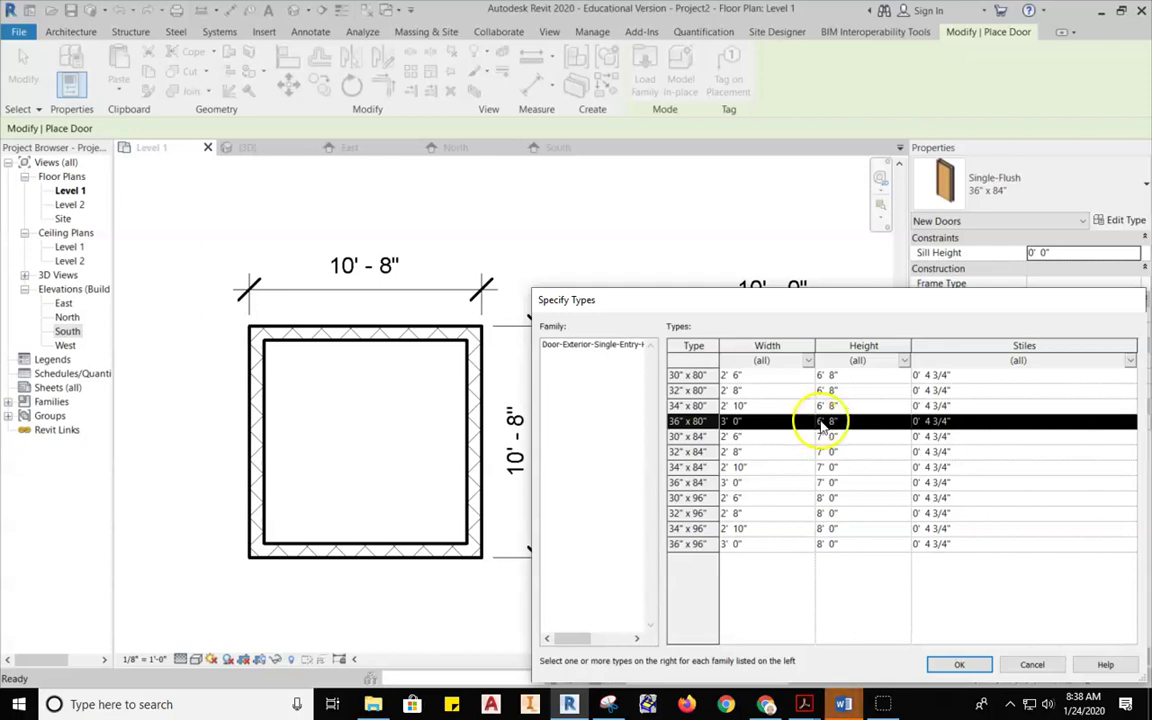
{"action": "left_click", "coordinate": [957, 665]}
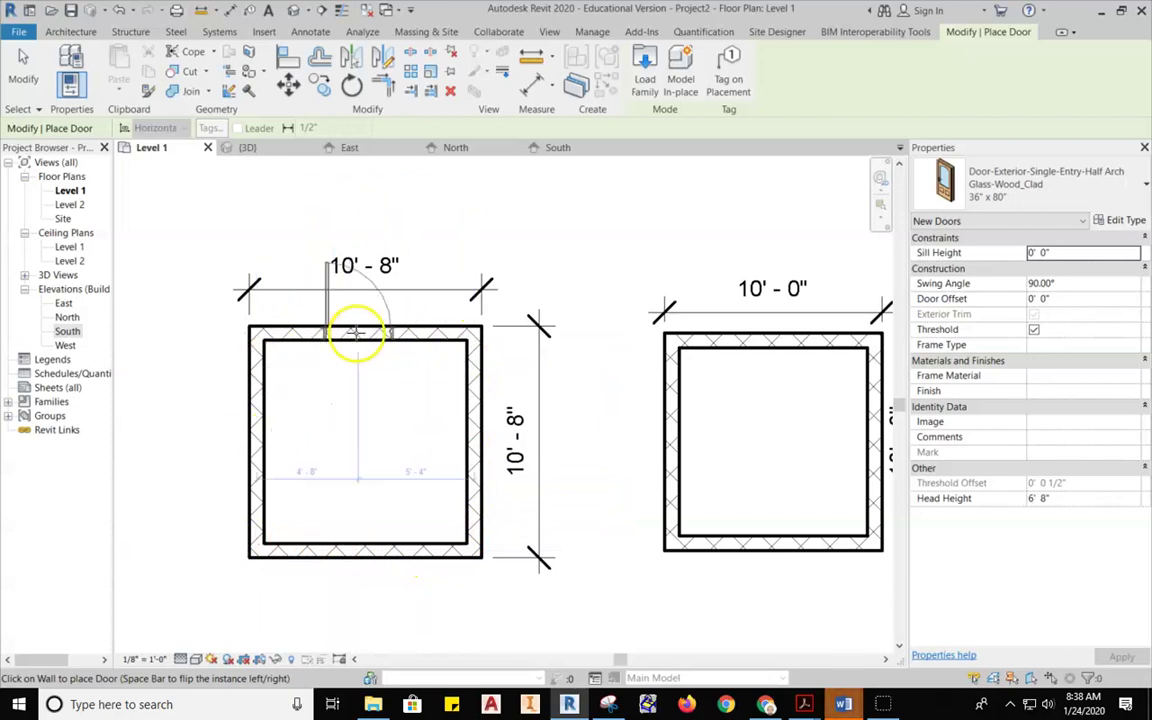
Place inward-swinging doors in the 10'-8" room: north wall about 2'-5" from the east wall, south wall about 2'-5" from the west wall
{"action": "left_click", "coordinate": [417, 334]}
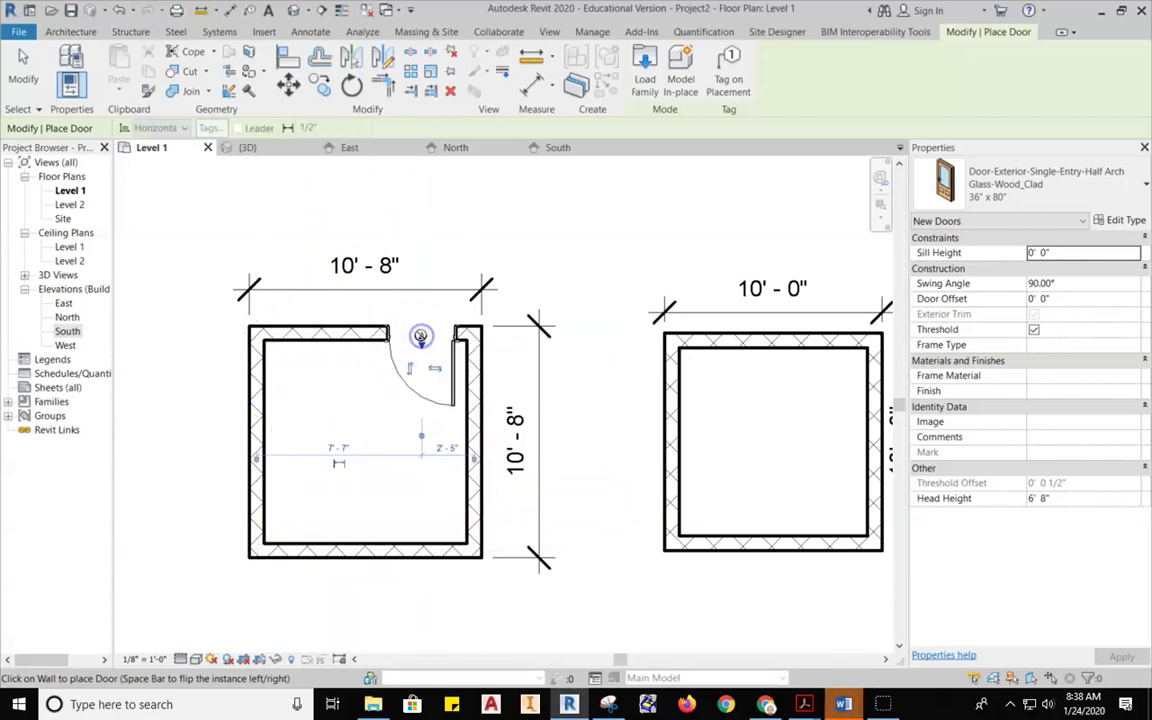
{"action": "left_click", "coordinate": [305, 551]}
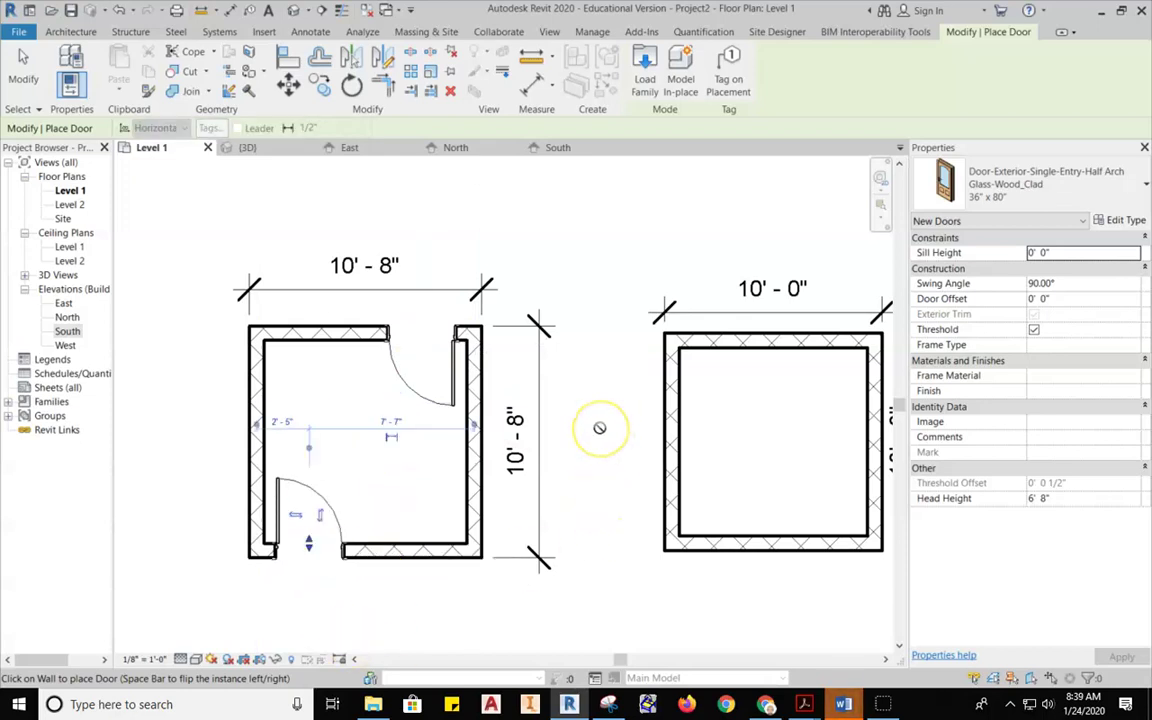
{"action": "key", "text": "Escape"}
{"action": "key", "text": "Escape"}
{"action": "scroll", "coordinate": [557, 289], "scroll_direction": "down", "scroll_amount": 1}
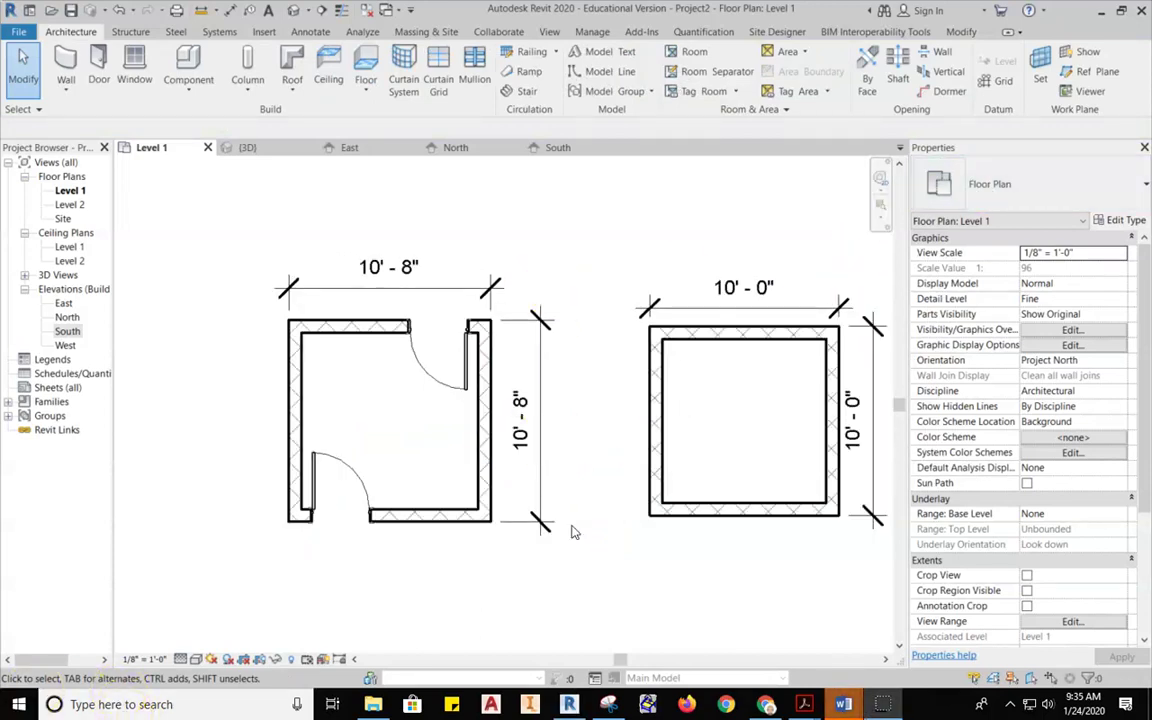
{"action": "left_click", "coordinate": [563, 512]}
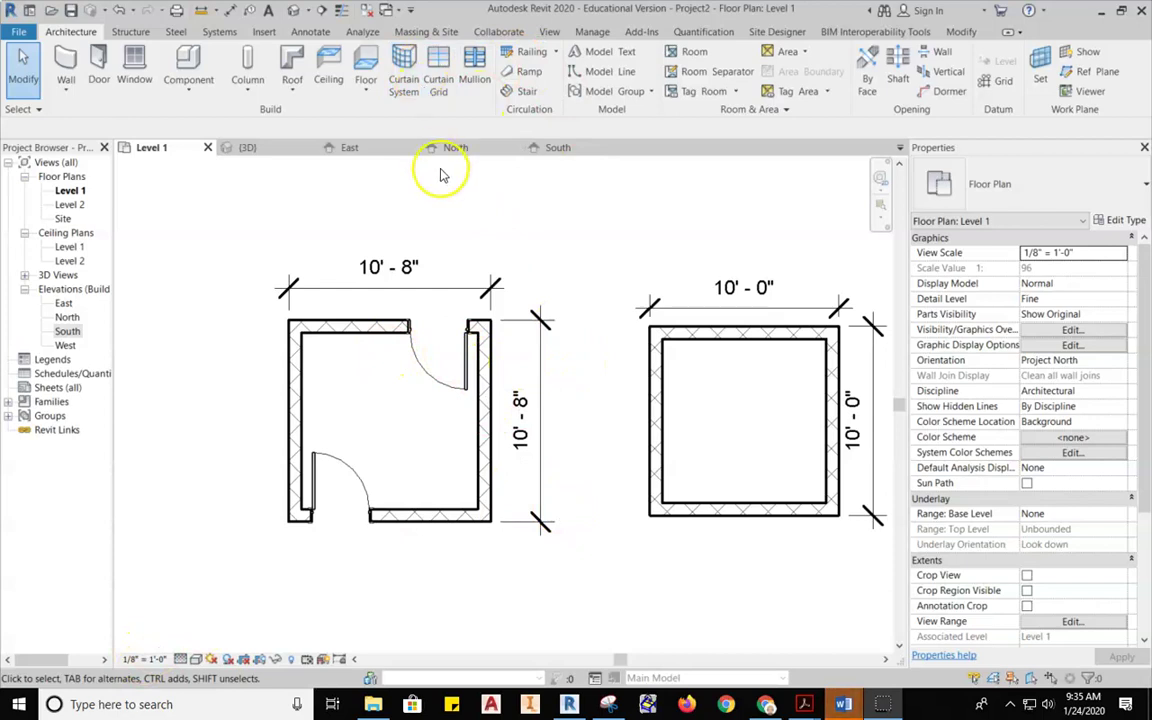
Inspect the two doors placed in the CMU room in the 3D view from close up and from a wider angle
{"action": "left_click", "coordinate": [262, 150]}
{"action": "scroll", "coordinate": [645, 468], "scroll_direction": "up", "scroll_amount": 8}
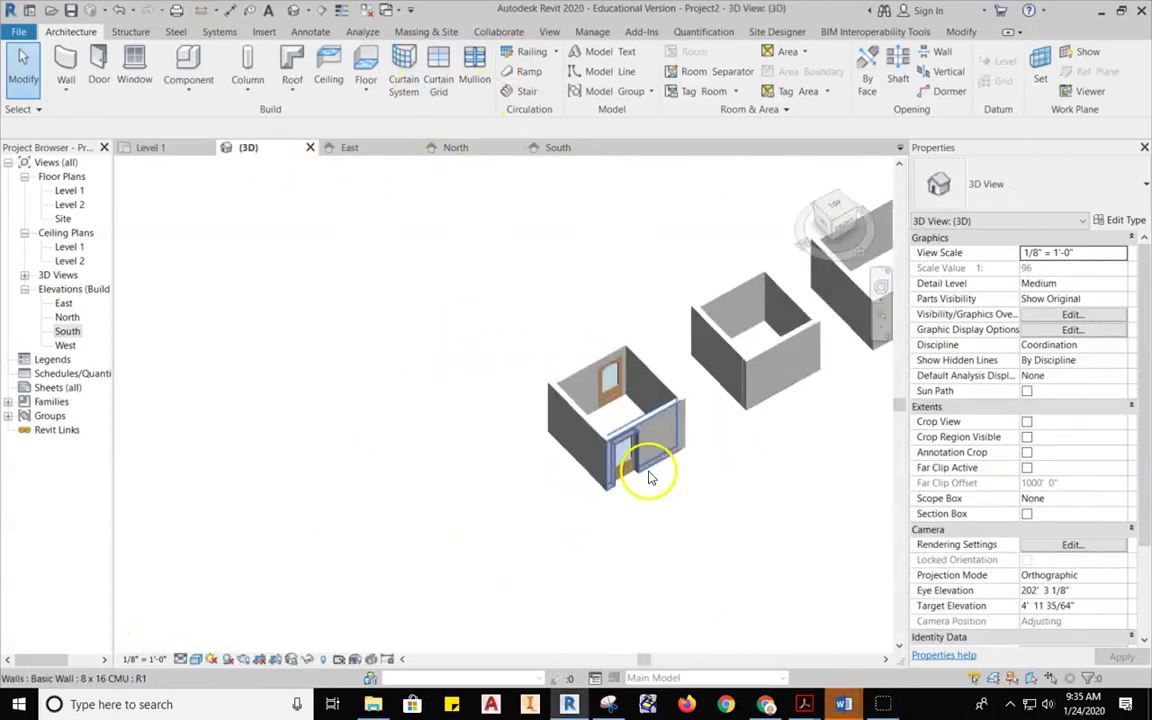
{"action": "middle_click_drag", "start_coordinate": [618, 523], "coordinate": [605, 578]}
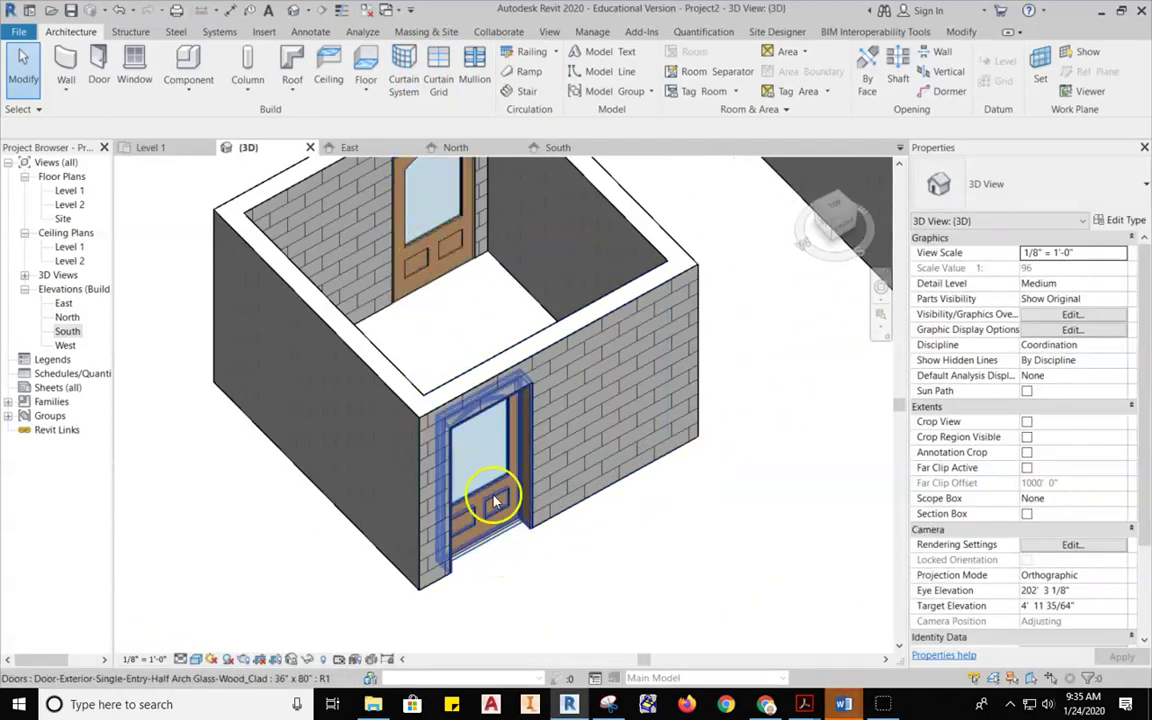
{"action": "left_click", "coordinate": [881, 287]}
{"action": "left_click_drag", "start_coordinate": [560, 393], "coordinate": [585, 376]}
{"action": "left_click_drag", "start_coordinate": [697, 497], "coordinate": [597, 520]}
{"action": "scroll", "coordinate": [589, 507], "scroll_direction": "up", "scroll_amount": 2}
{"action": "scroll", "coordinate": [589, 507], "scroll_direction": "down", "scroll_amount": 5}
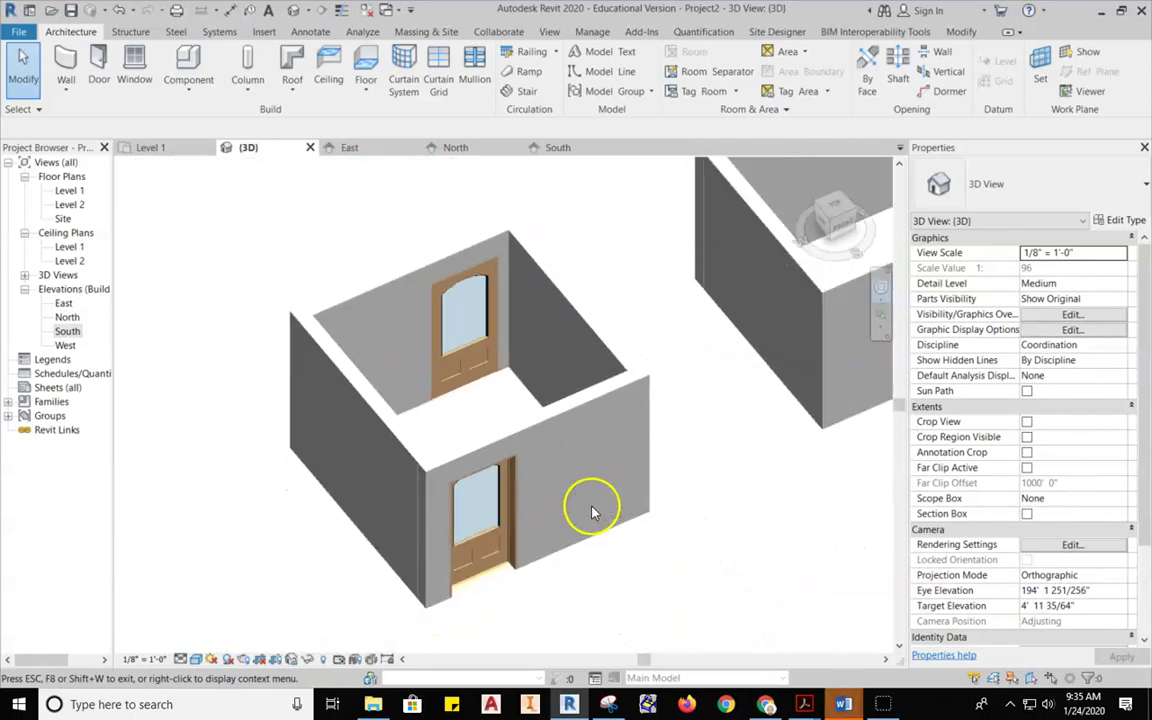
{"action": "middle_click_drag", "start_coordinate": [705, 485], "coordinate": [596, 442]}
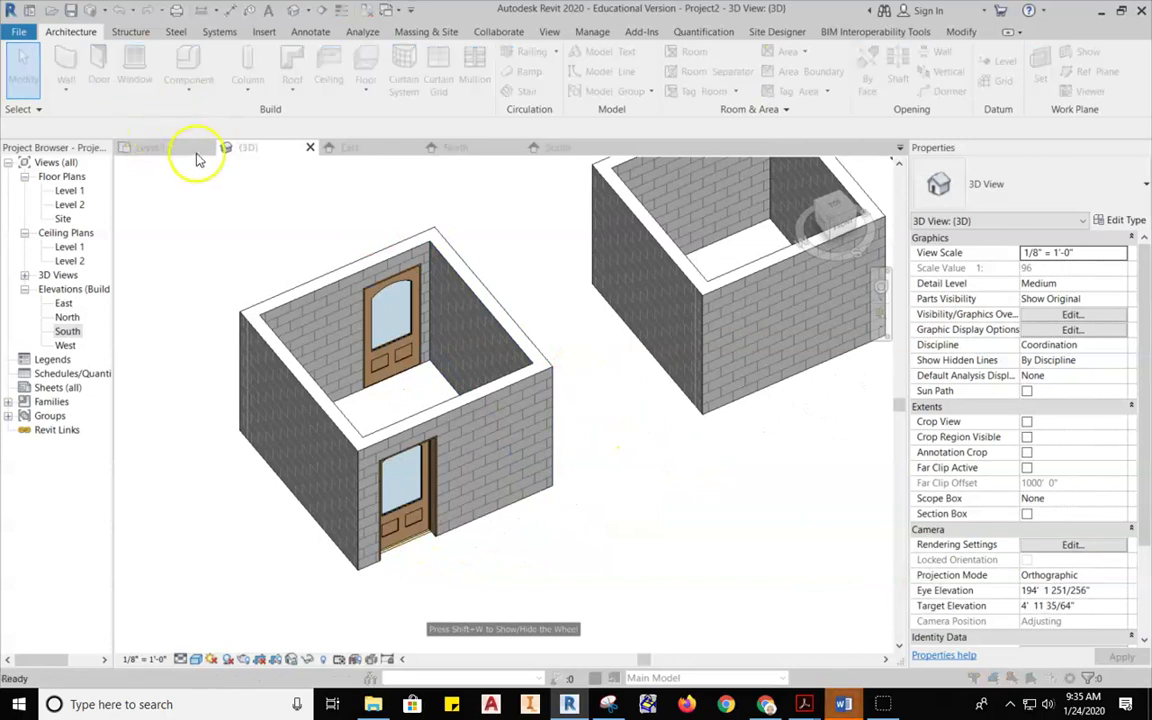
Start the Window command in the Level 1 floor plan and review the available window types, keeping Fixed 36" x 48"
{"action": "left_click", "coordinate": [676, 416]}
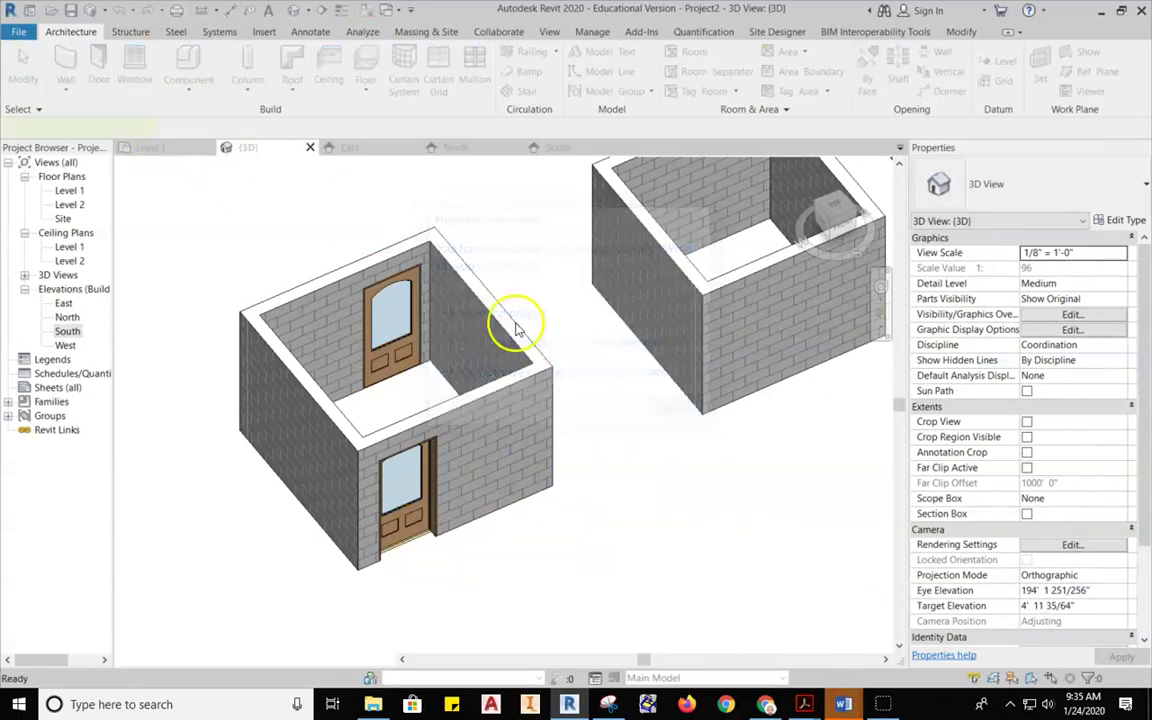
{"action": "key", "text": "w"}
{"action": "key", "text": "n"}
{"action": "left_click", "coordinate": [168, 147]}
{"action": "scroll", "coordinate": [359, 376], "scroll_direction": "up", "scroll_amount": 2}
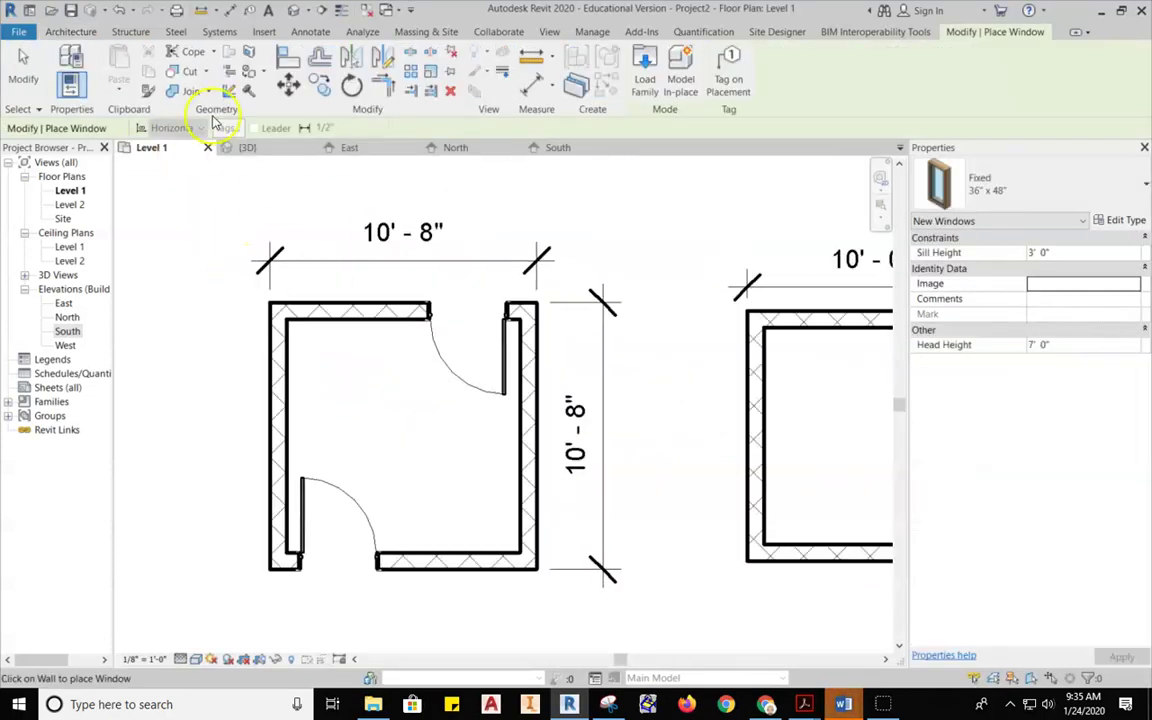
{"action": "left_click", "coordinate": [76, 31]}
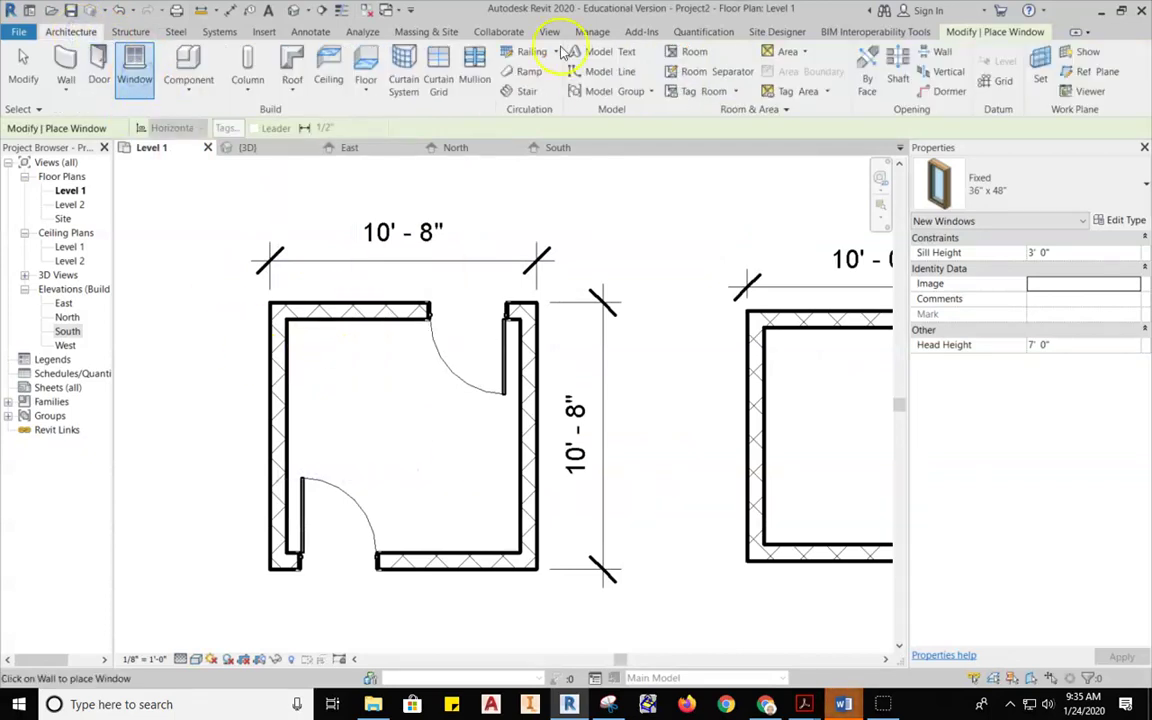
{"action": "left_click", "coordinate": [985, 33]}
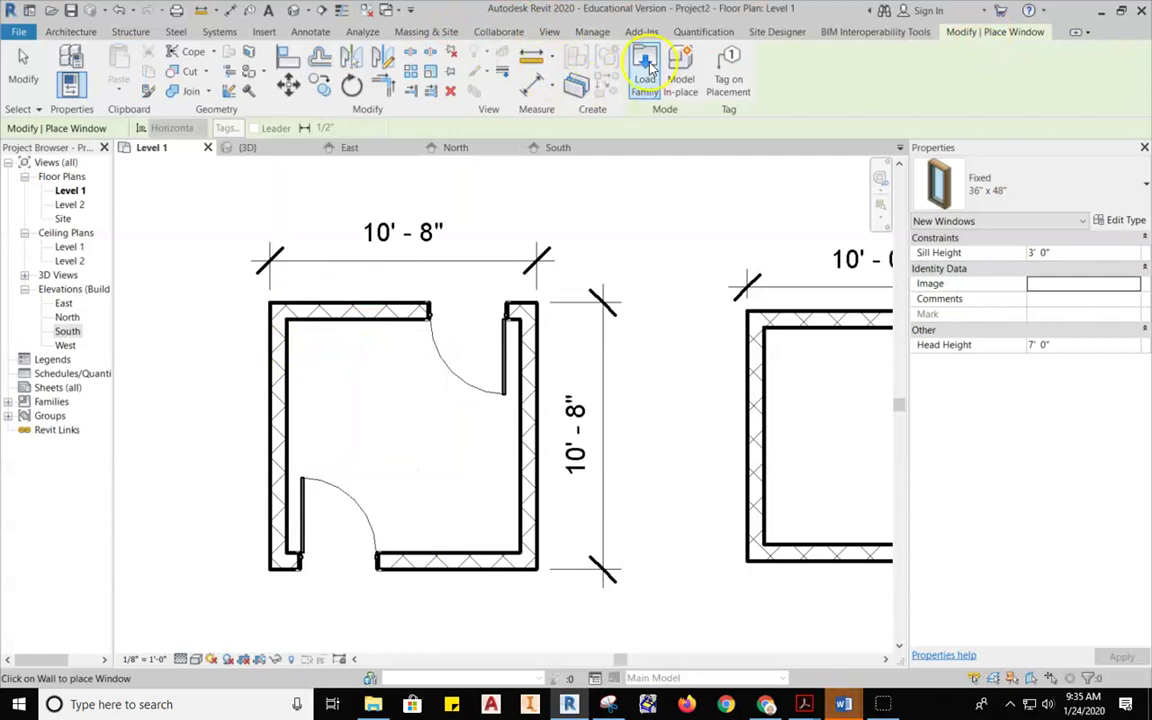
{"action": "left_click", "coordinate": [1030, 185]}
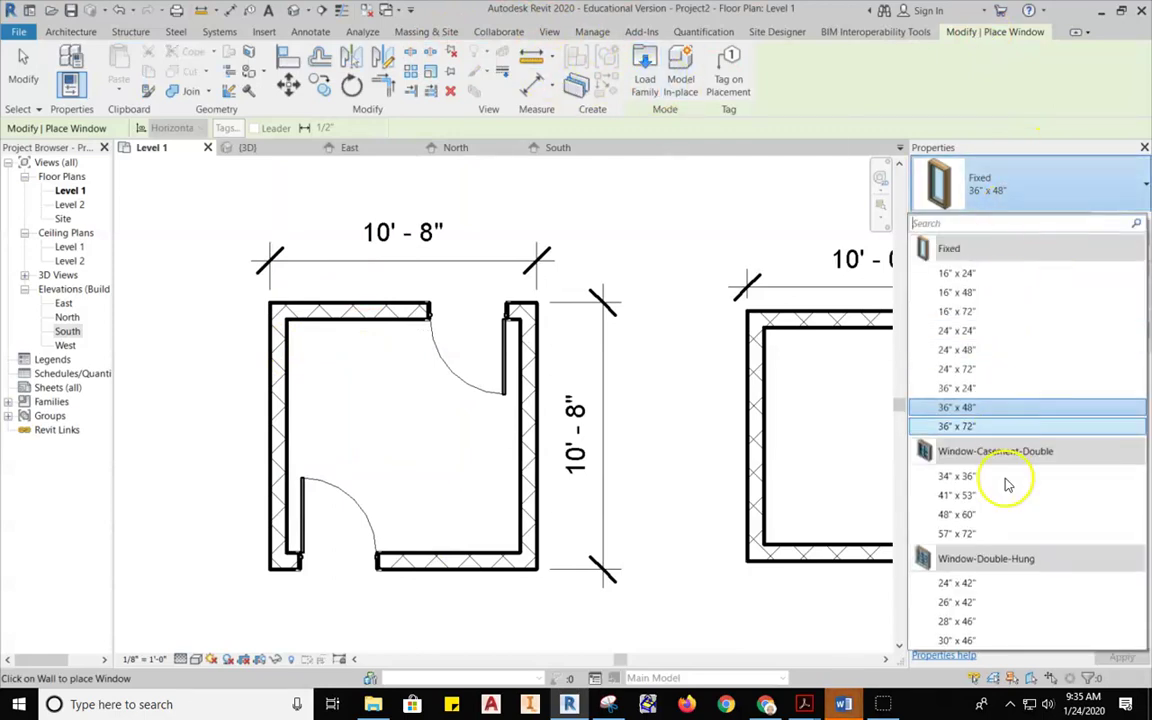
{"action": "left_click", "coordinate": [1044, 164]}
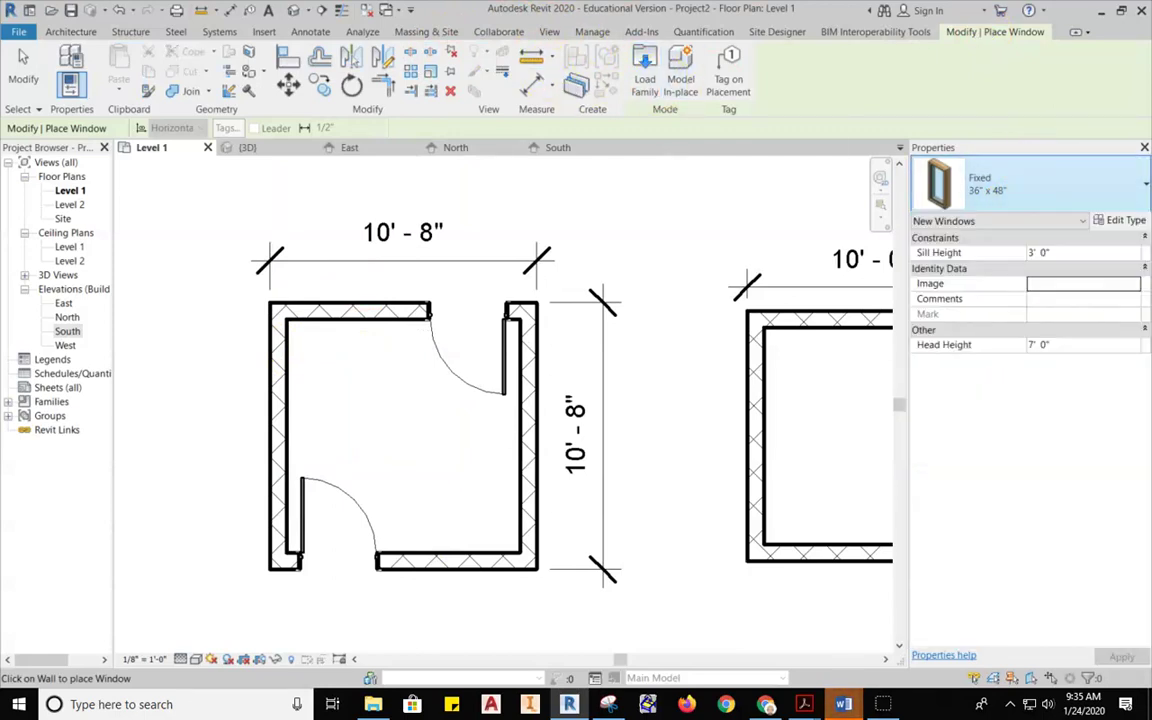
Place one Fixed 36" x 48" window in each of the north, west, east and south walls of the 10'-8" room
{"action": "left_click", "coordinate": [350, 308]}
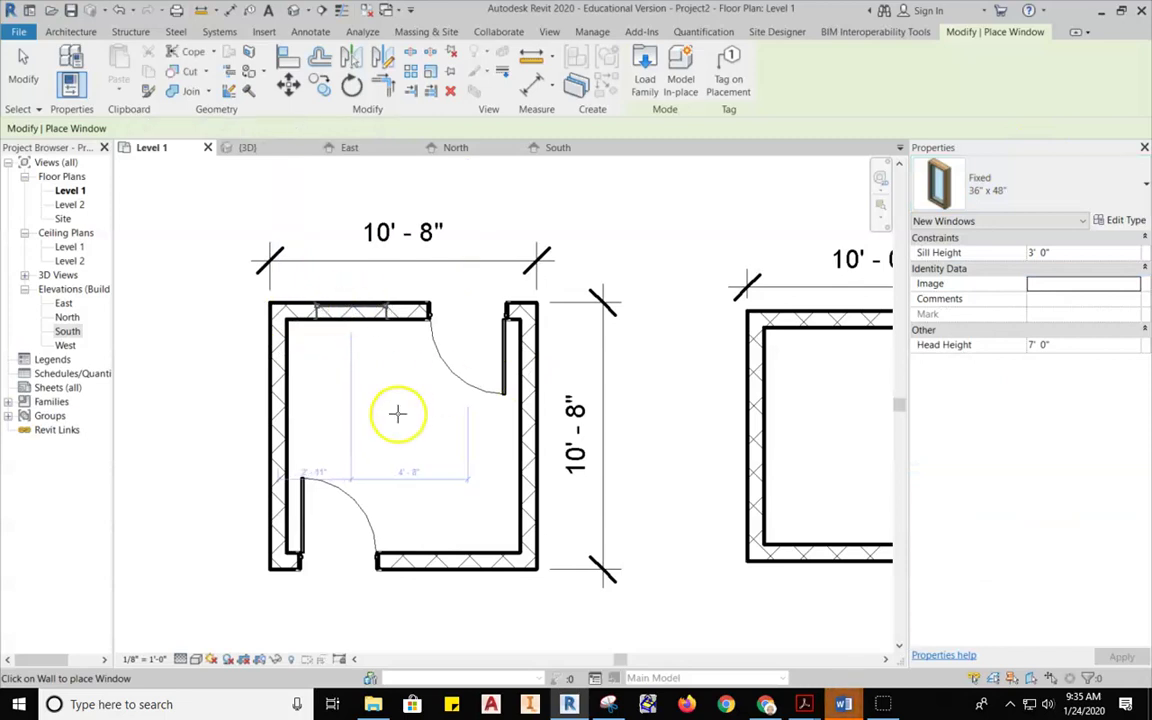
{"action": "left_click", "coordinate": [282, 405]}
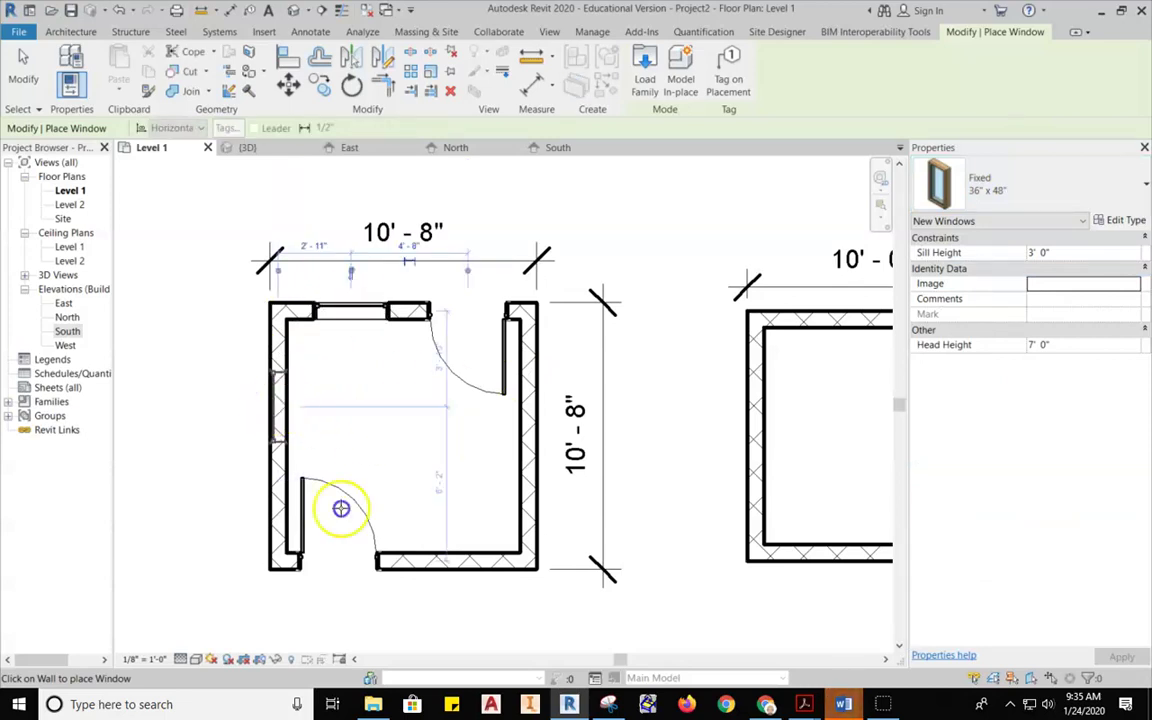
{"action": "left_click", "coordinate": [528, 478]}
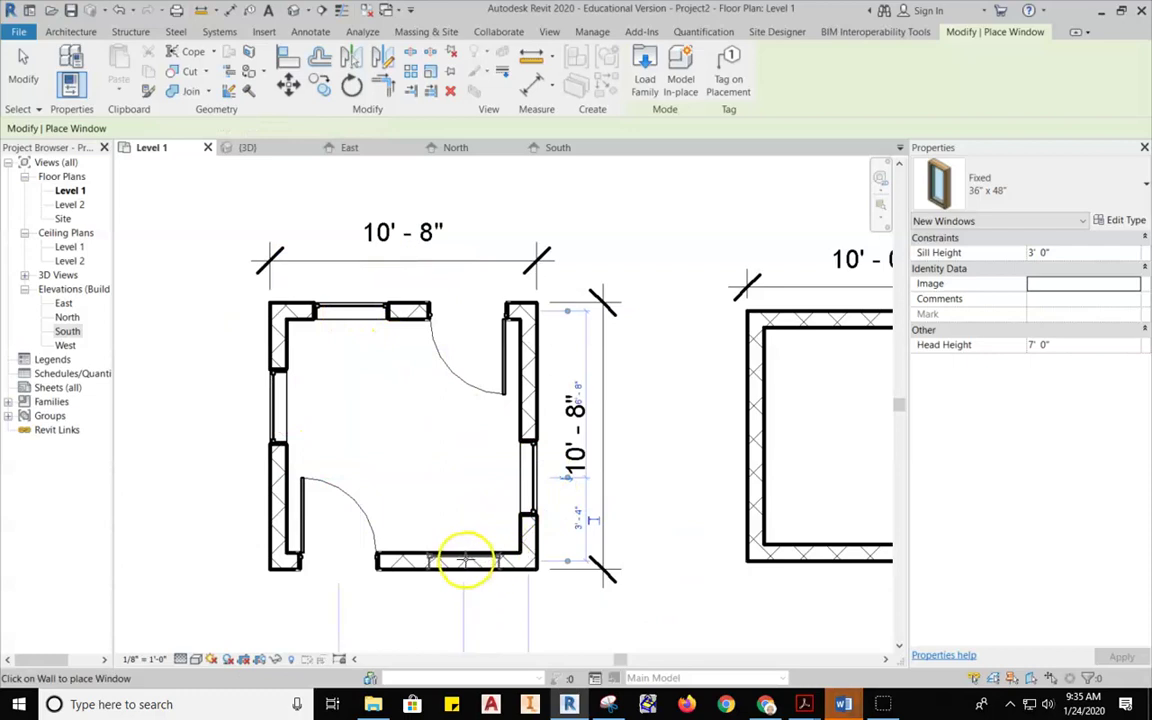
{"action": "left_click", "coordinate": [459, 560]}
{"action": "right_click", "coordinate": [437, 480]}
{"action": "left_click", "coordinate": [411, 452]}
{"action": "right_click", "coordinate": [427, 462]}
{"action": "left_click", "coordinate": [461, 468]}
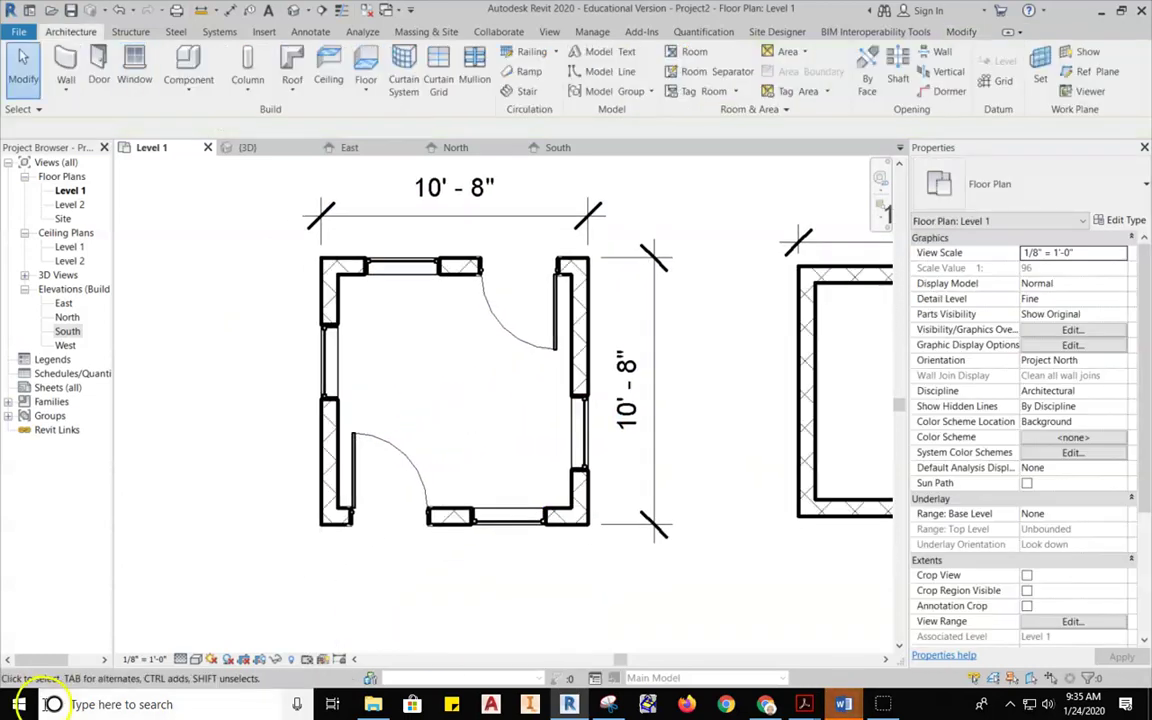
Inspect the four windows and two doors of the CMU room in the 3D view
{"action": "left_click", "coordinate": [247, 147]}
{"action": "scroll", "coordinate": [458, 442], "scroll_direction": "up", "scroll_amount": 5}
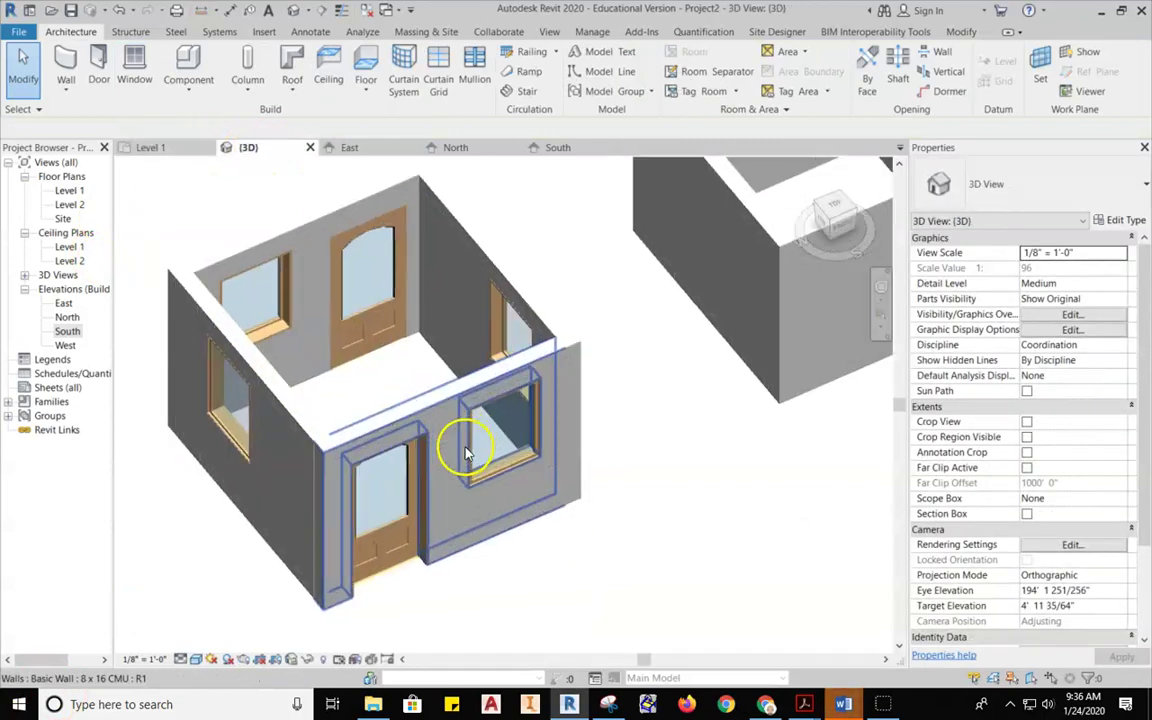
{"action": "middle_click_drag", "start_coordinate": [270, 296], "coordinate": [440, 368], "text": "shift"}
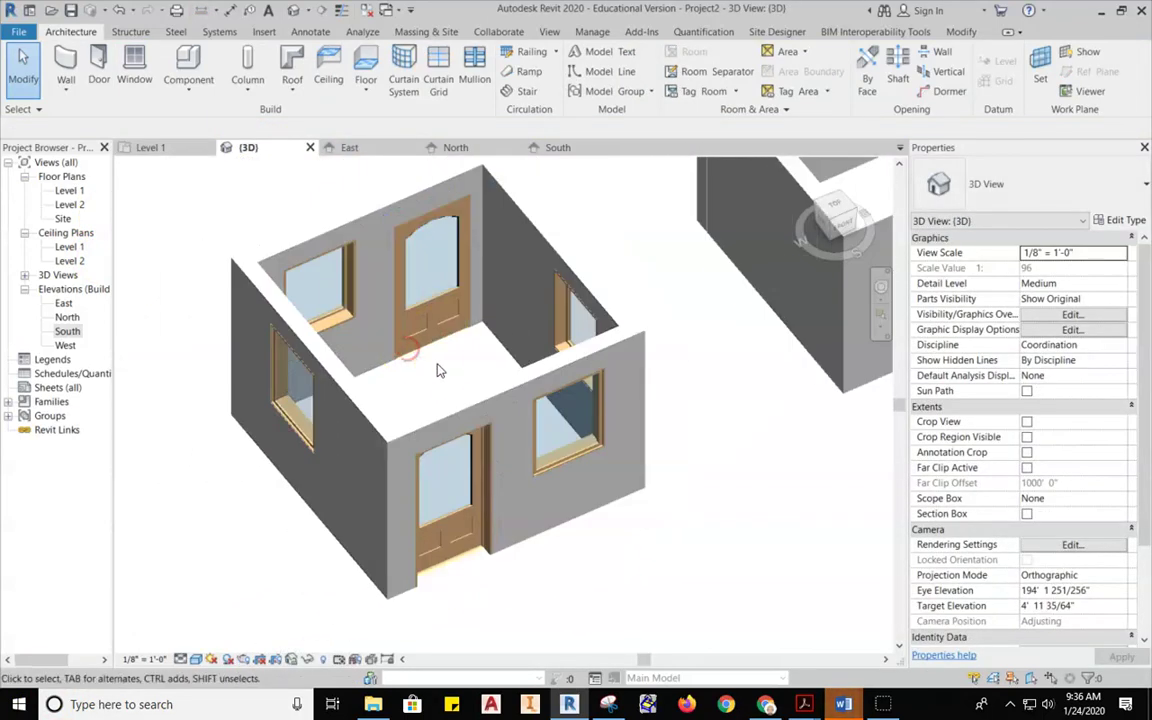